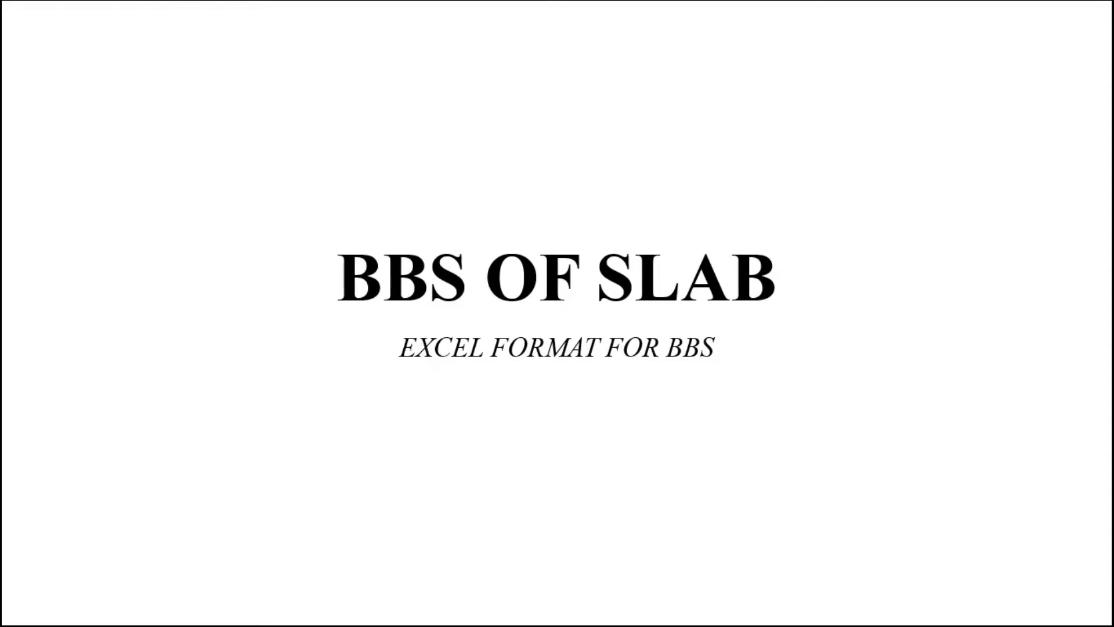
# Step: Switch to AutoCAD and examine the slab sections labelled "Reinforcement starting from right", including their L/7 and L/4 bar bends
pyautogui.hotkey('alt', 'Tab')
pyautogui.hotkey('alt', 'Tab')
pyautogui.hotkey('alt', 'Tab')
pyautogui.hotkey('alt', 'Tab')
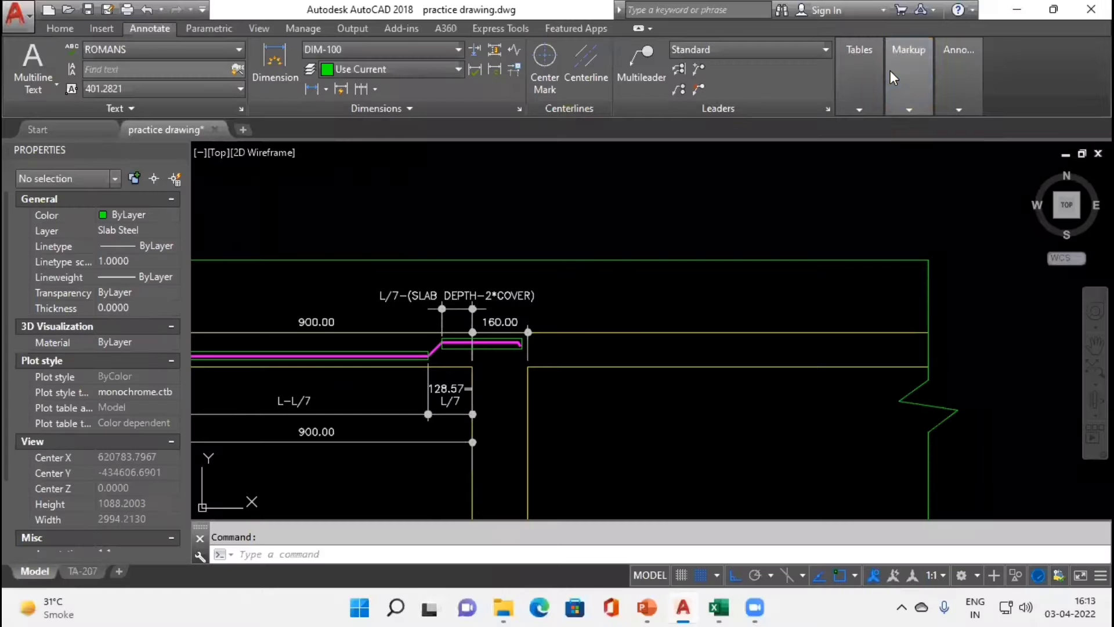
pyautogui.click(890, 70)
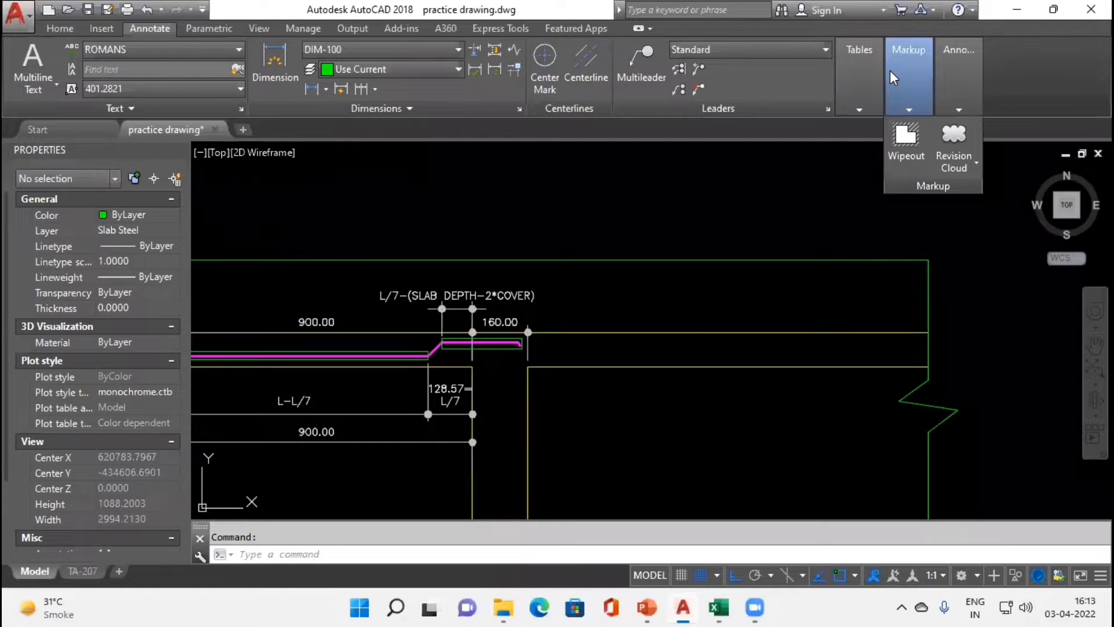
pyautogui.scroll(-2, 666, 336)
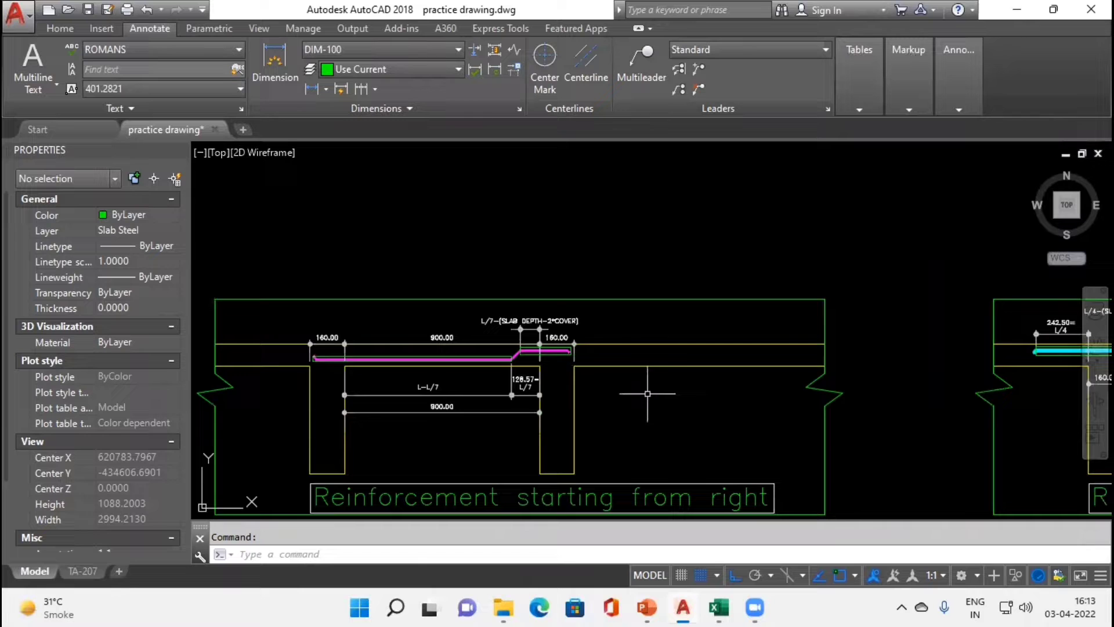
pyautogui.scroll(3, 632, 433)
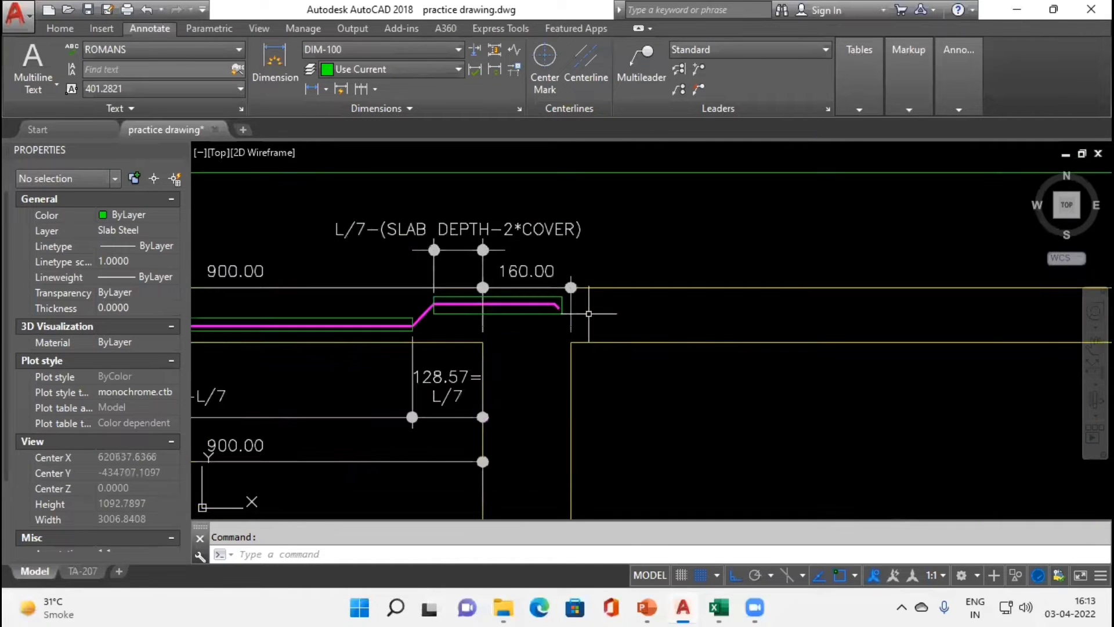
pyautogui.scroll(-4, 589, 313)
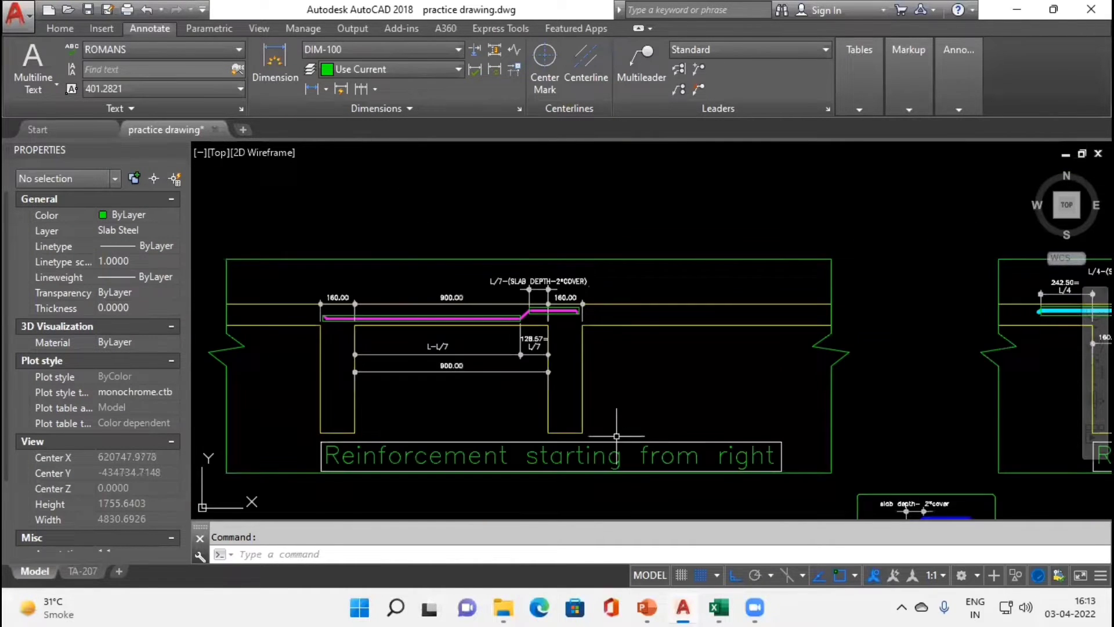
pyautogui.scroll(3, 589, 325)
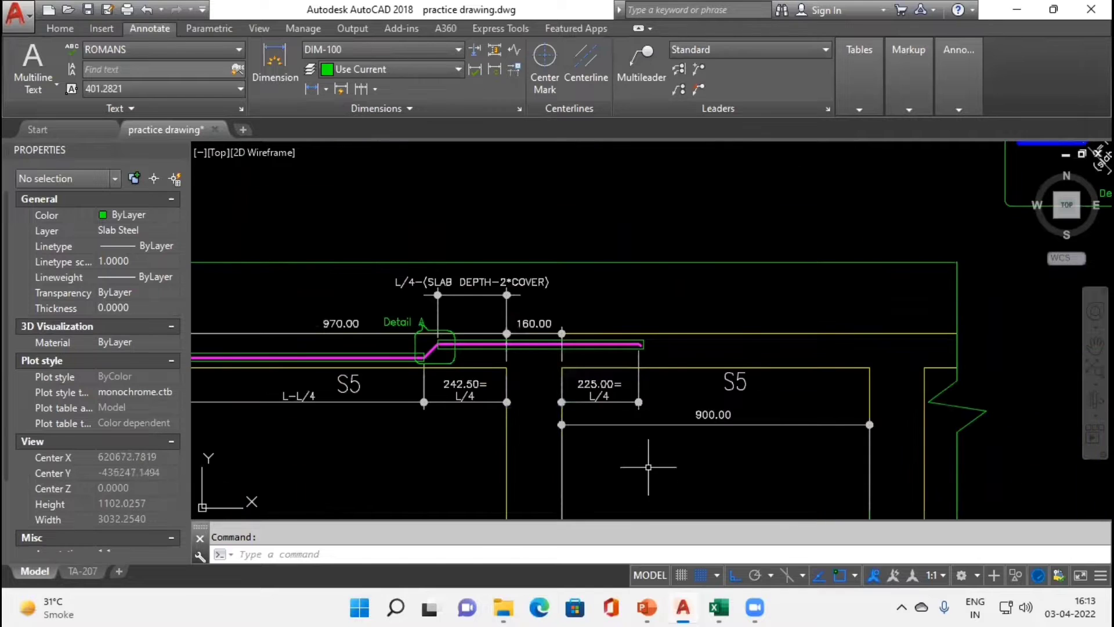
pyautogui.scroll(-5, 646, 415)
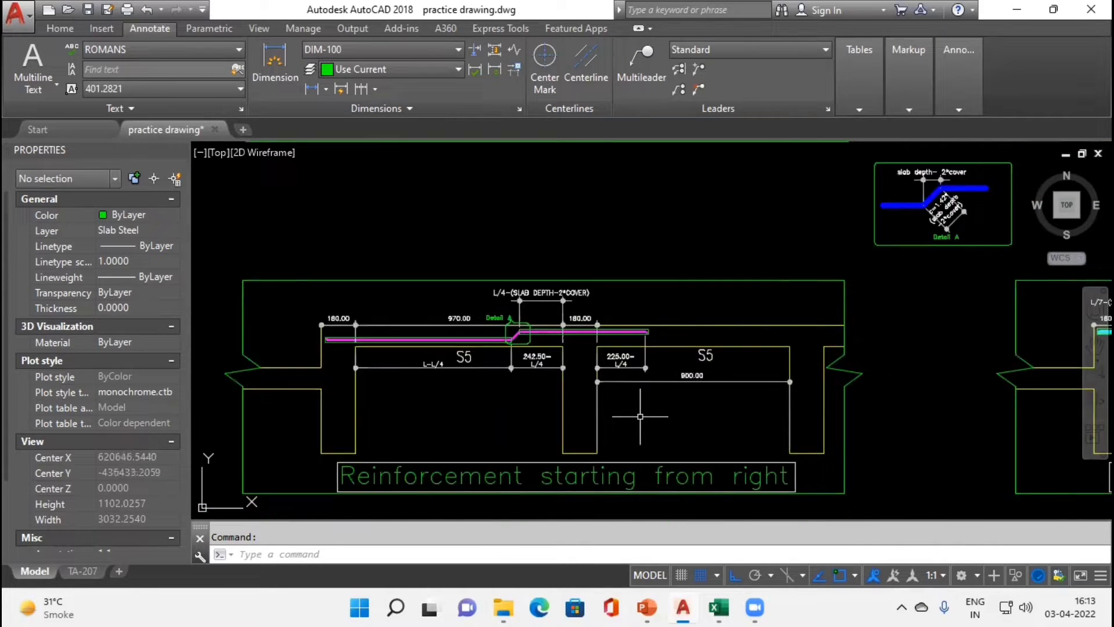
# Step: Examine the "Reinforcement starting from Left" sections and the Detail A bend, and compare them with the right-hand sections
pyautogui.scroll(5, 754, 325)
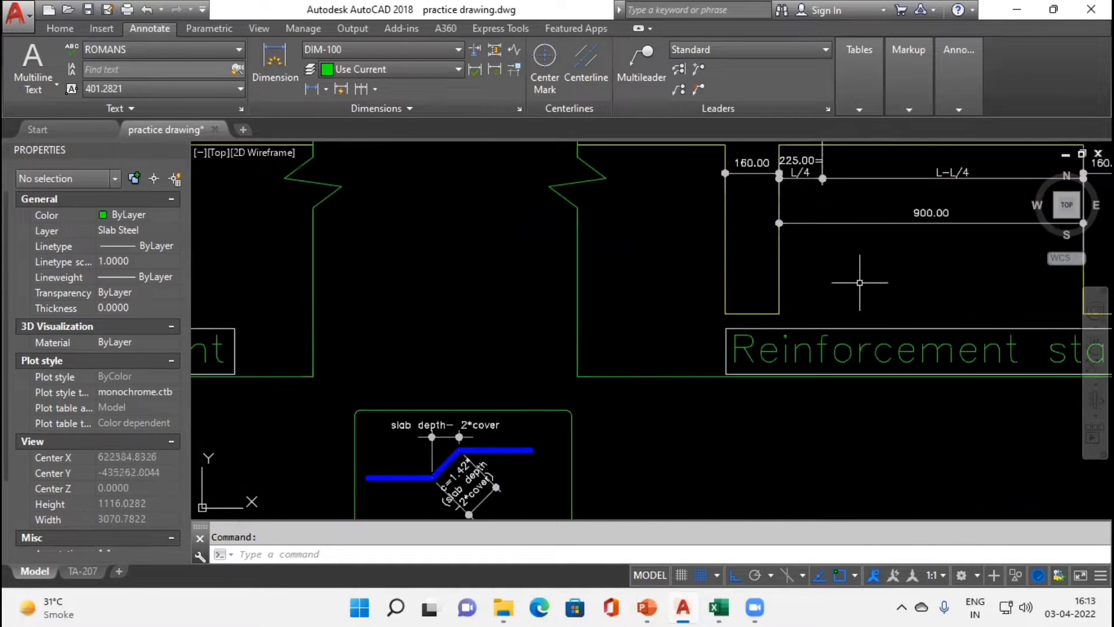
pyautogui.moveTo(749, 352); pyautogui.dragTo(677, 383)
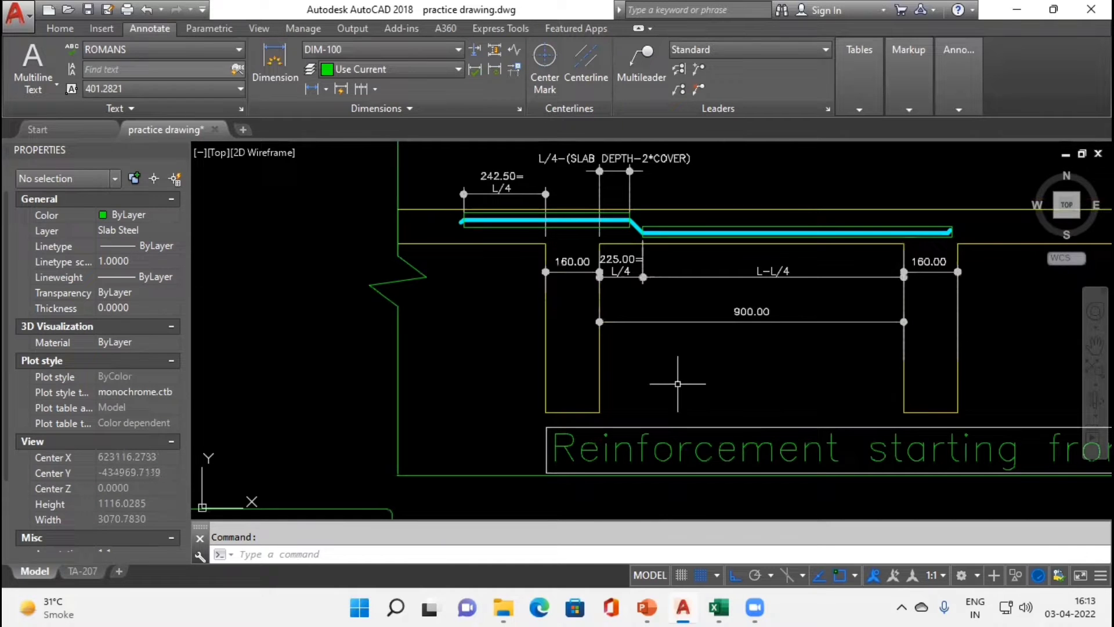
pyautogui.scroll(-3, 677, 384)
pyautogui.moveTo(691, 448); pyautogui.dragTo(691, 241)
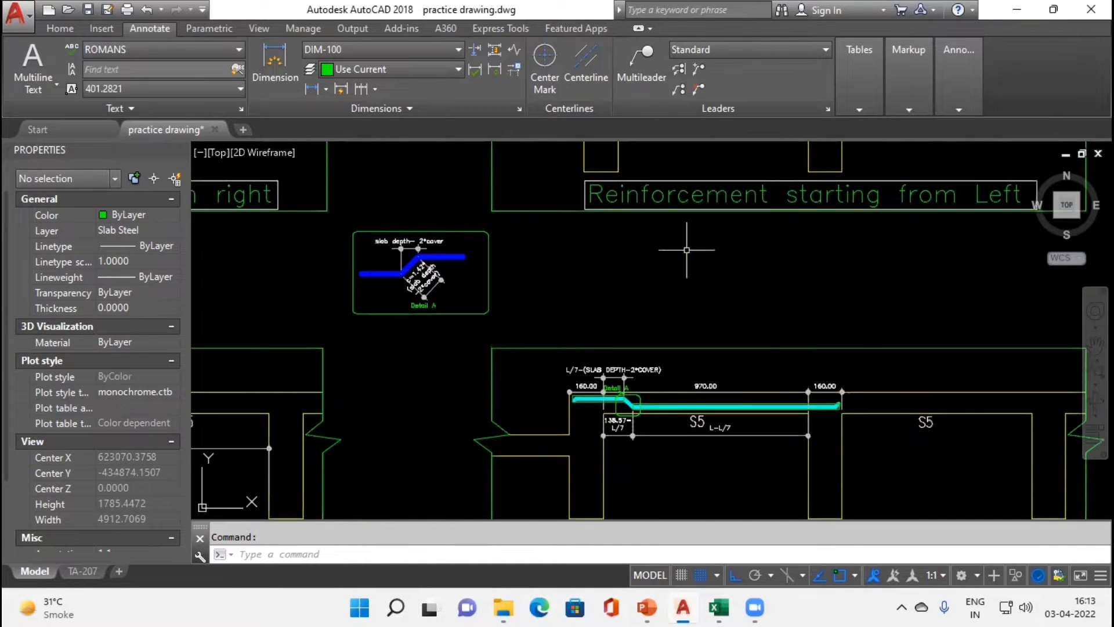
pyautogui.scroll(3, 658, 495)
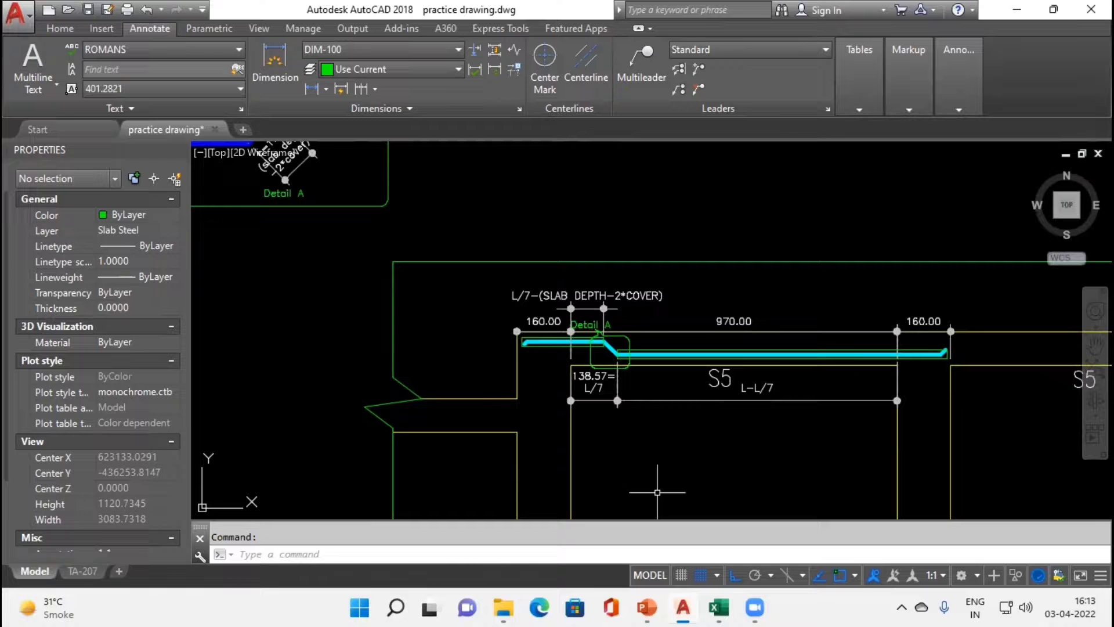
pyautogui.scroll(-2, 657, 491)
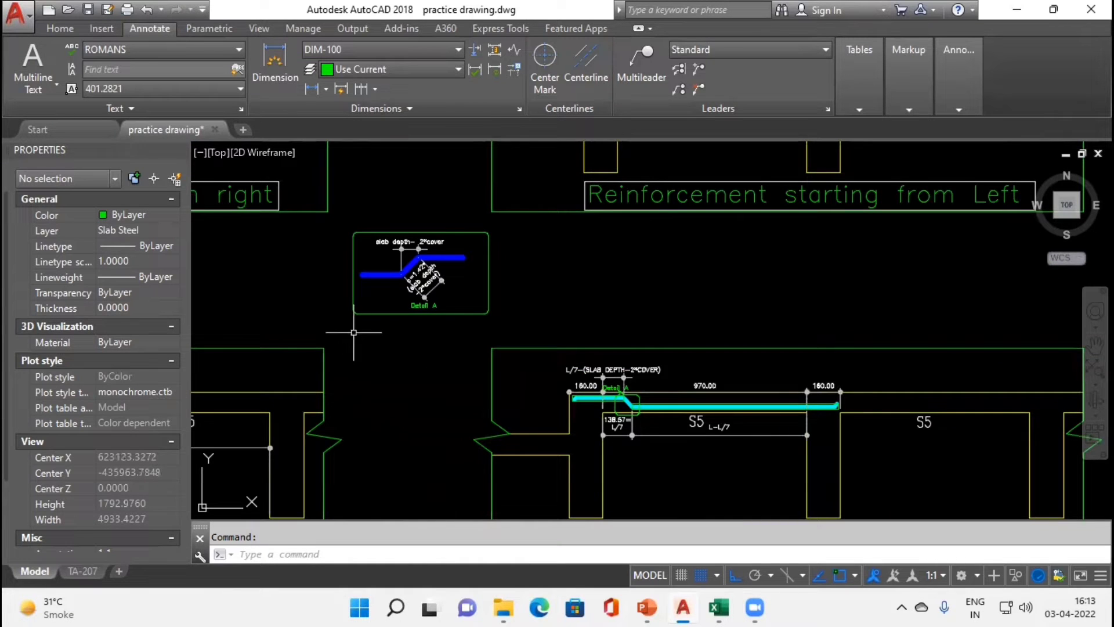
pyautogui.moveTo(326, 311); pyautogui.dragTo(552, 398)
pyautogui.moveTo(554, 305); pyautogui.dragTo(600, 325)
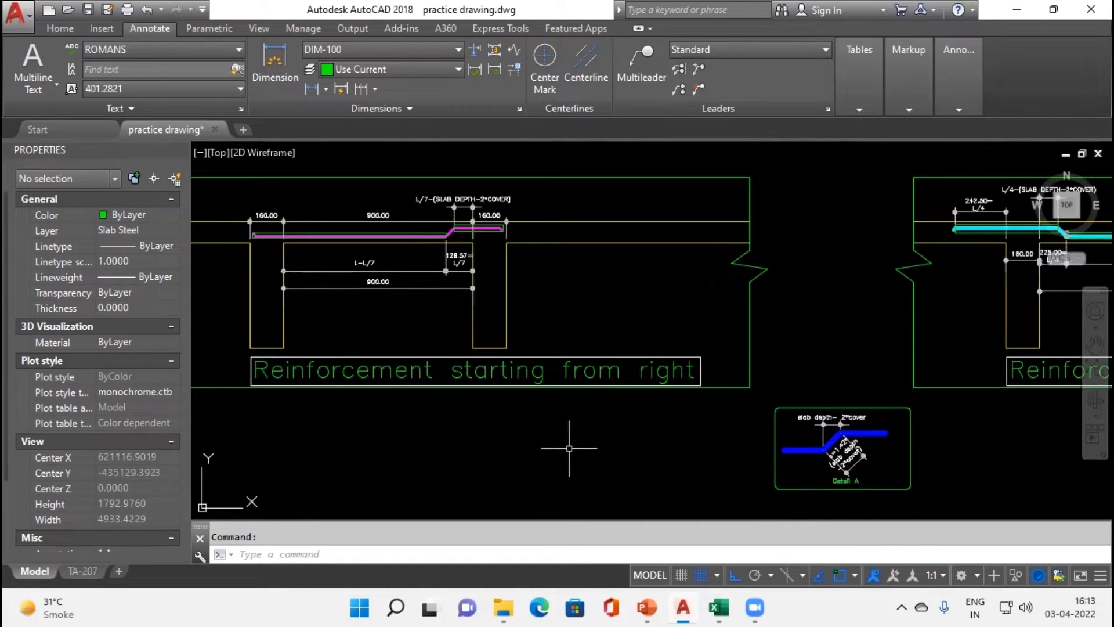
pyautogui.moveTo(572, 447); pyautogui.dragTo(558, 344)
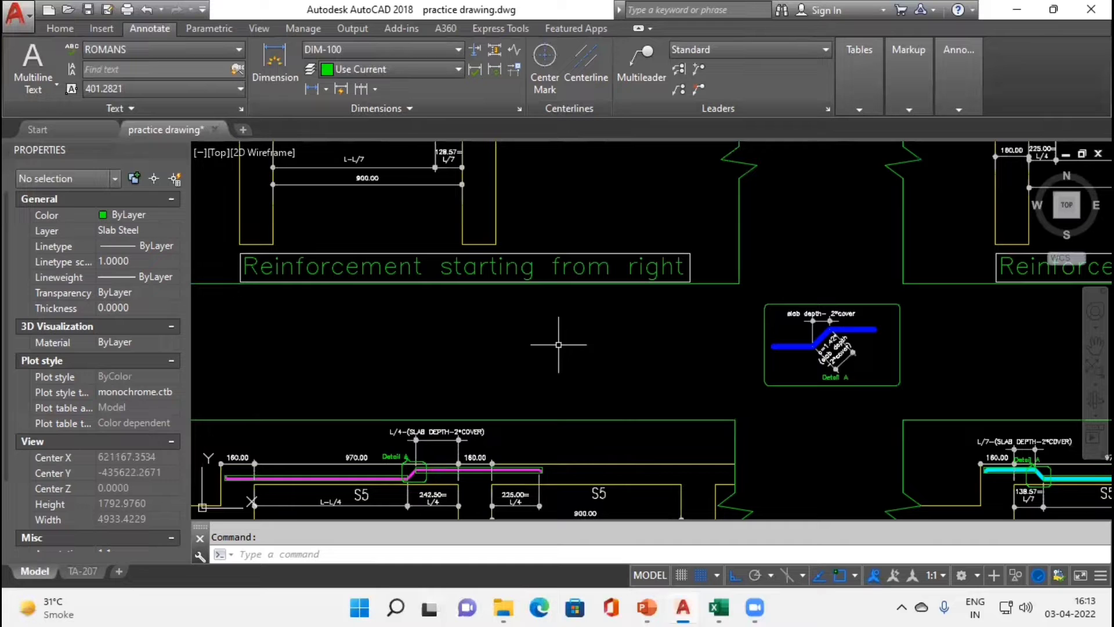
# Step: Switch to the PowerPoint slide show and advance to the "Slab is at right" decision in the flowchart
pyautogui.hotkey('alt', 'Tab')
pyautogui.hotkey('alt', 'Tab')
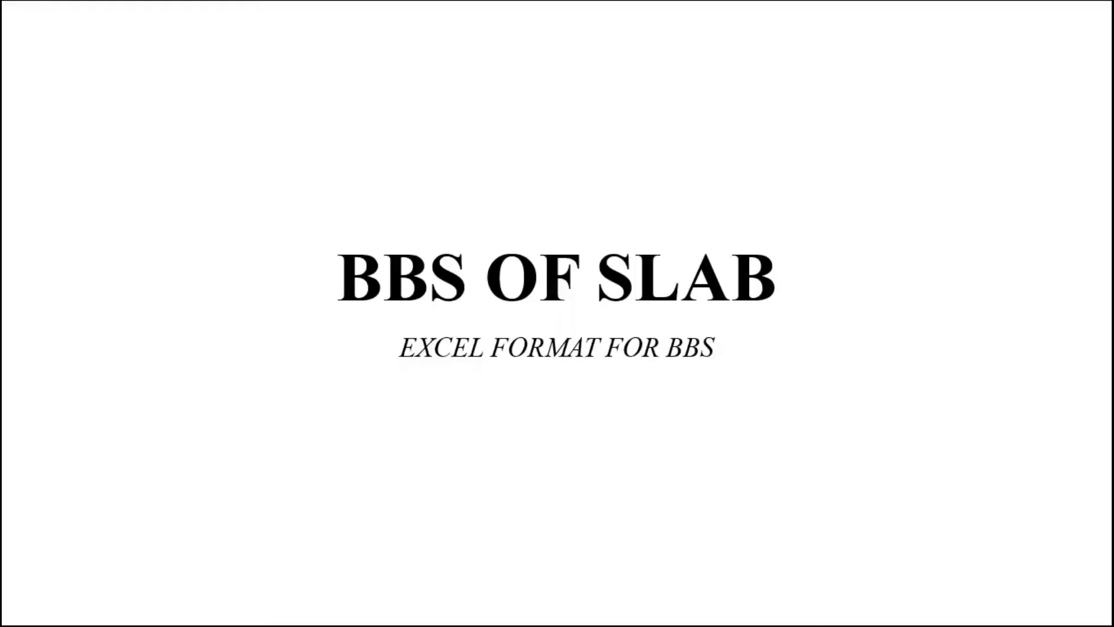
pyautogui.press('Right')
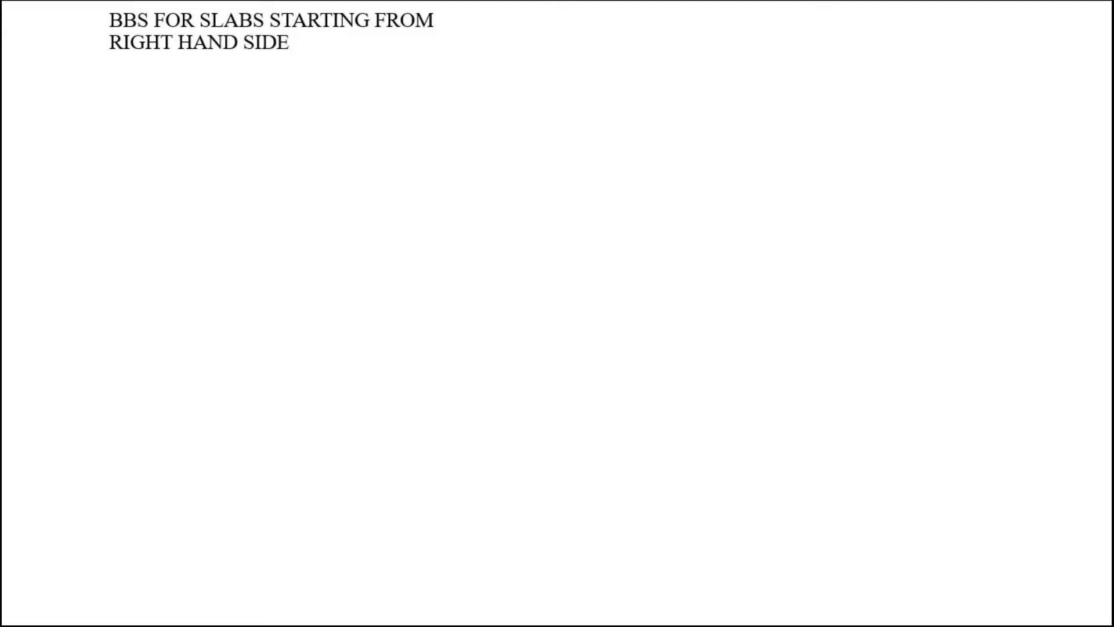
pyautogui.press('Right')
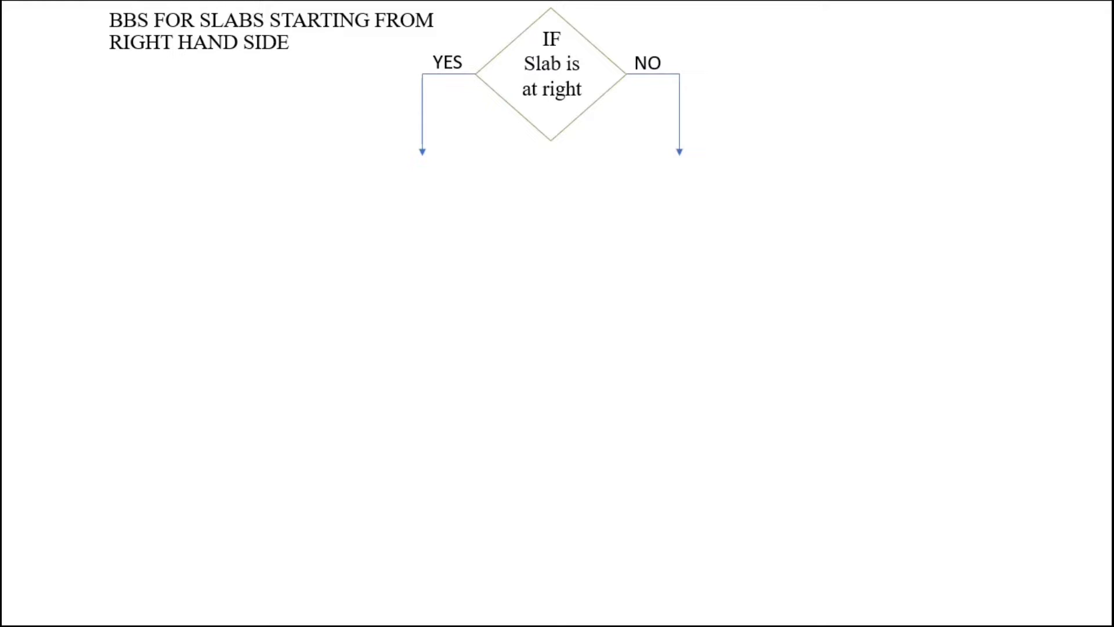
# Step: Switch to the Slab BBS workbook in Excel and review the left and right slab and beam values in row 4
pyautogui.hotkey('alt', 'Tab')
pyautogui.hotkey('alt', 'Tab')
pyautogui.hotkey('alt', 'Tab')
pyautogui.hotkey('alt', 'Tab')
pyautogui.hotkey('alt', 'Tab')
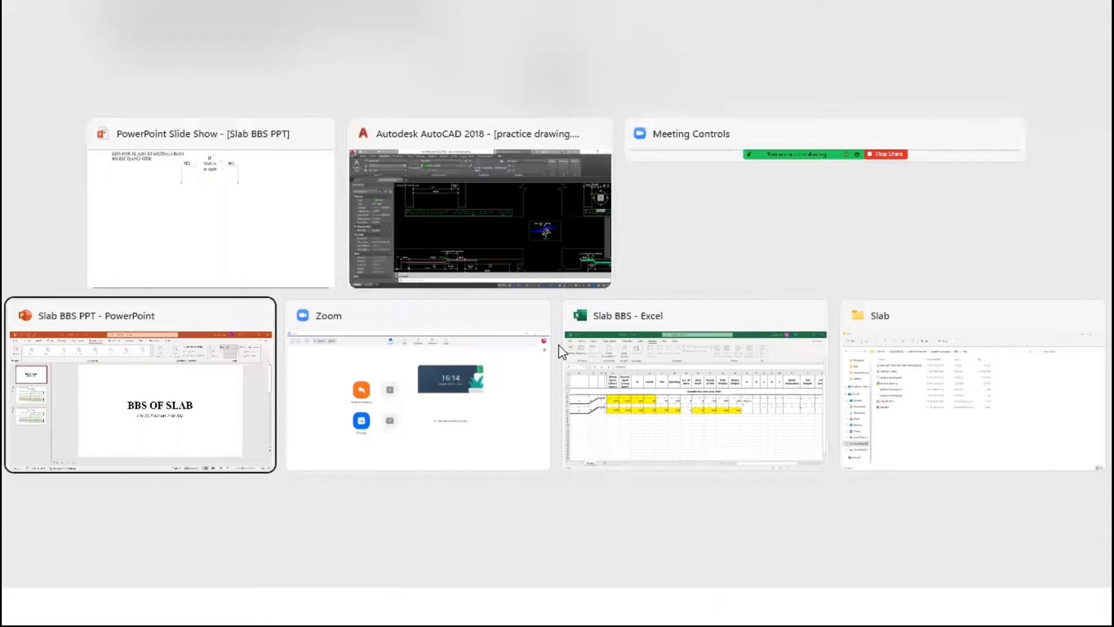
pyautogui.press('Escape')
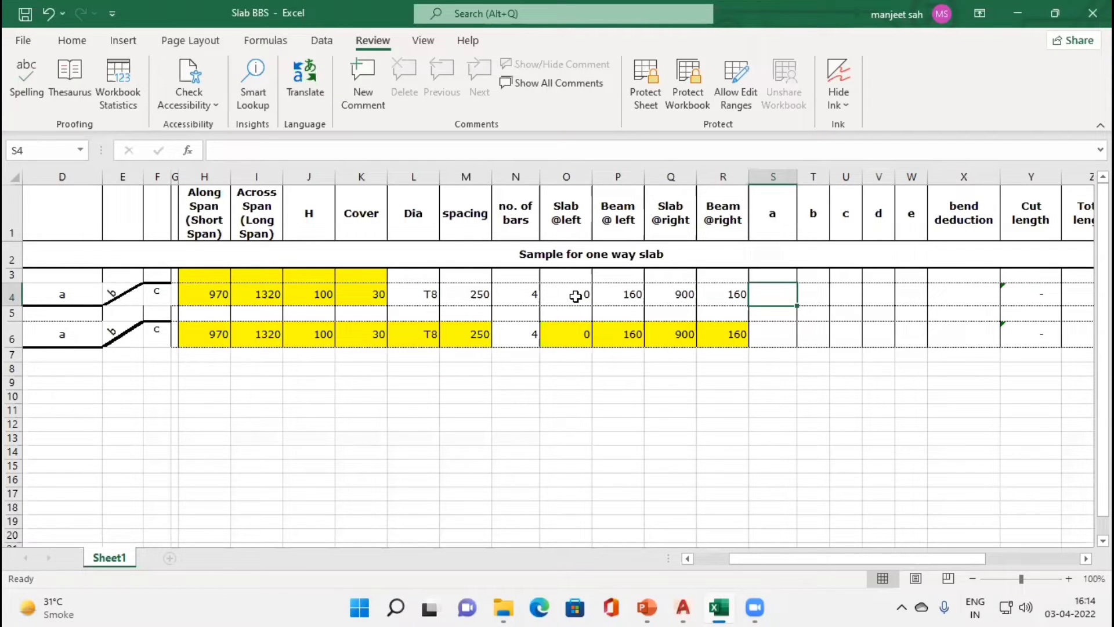
pyautogui.click(576, 303)
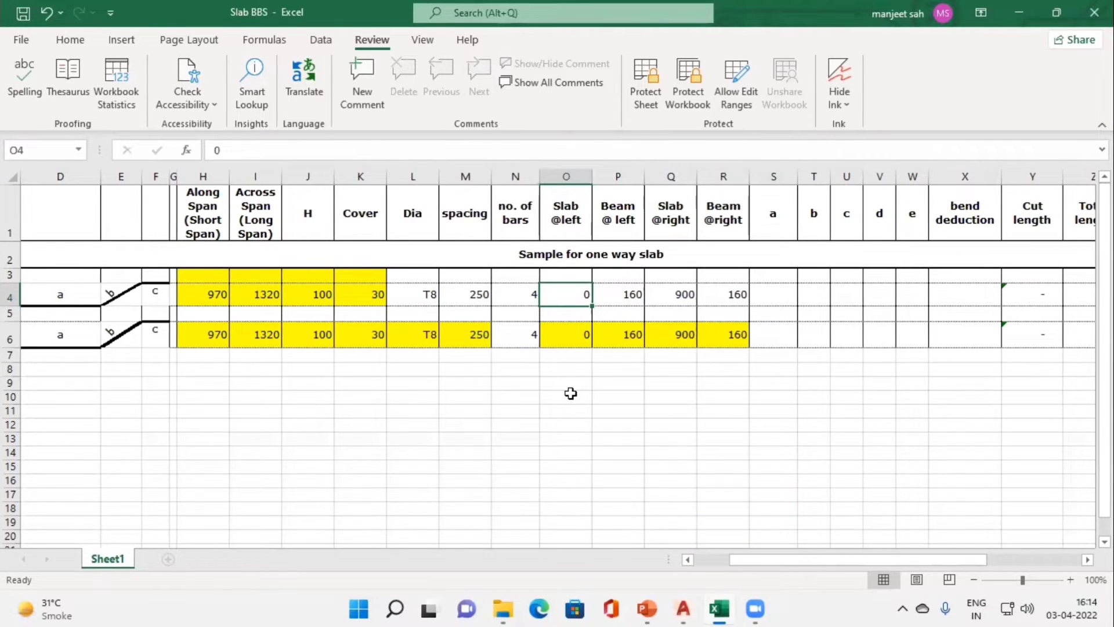
pyautogui.press('Right')
pyautogui.press('Right')
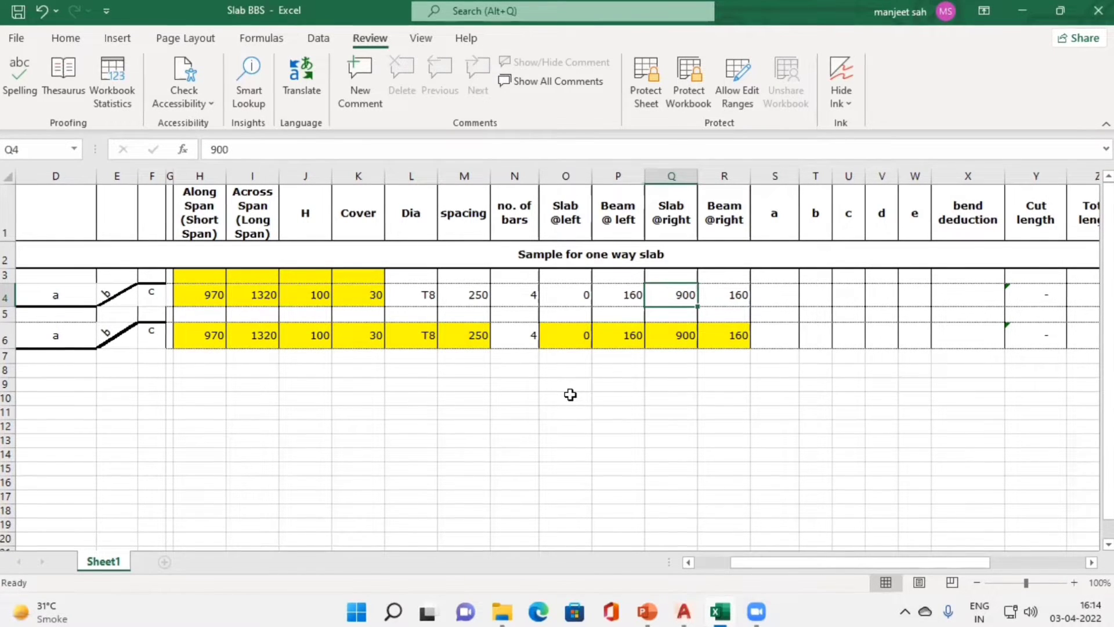
pyautogui.press('Right')
pyautogui.press('Right')
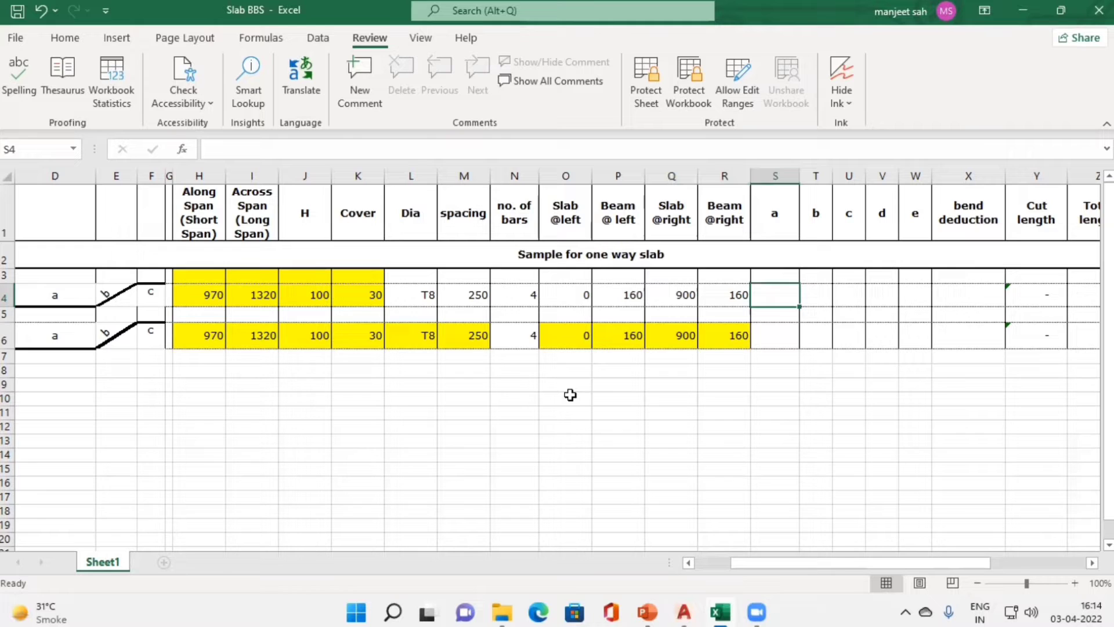
# Step: Begin an IF formula in cell S4 that tests whether the right slab span in Q4 equals 0
pyautogui.write('+')
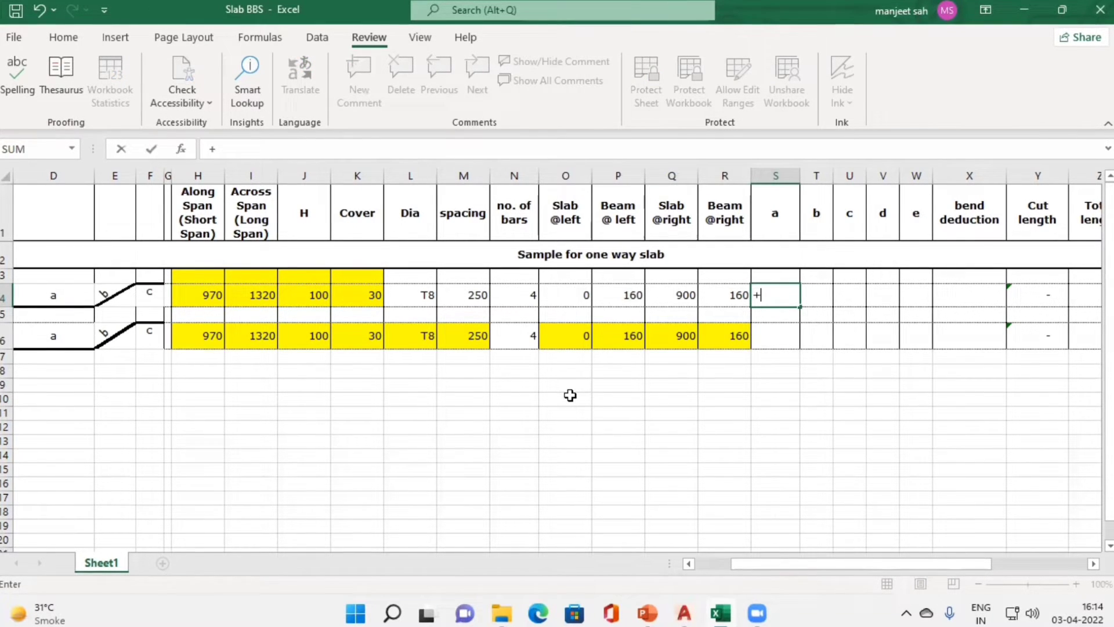
pyautogui.write('if')
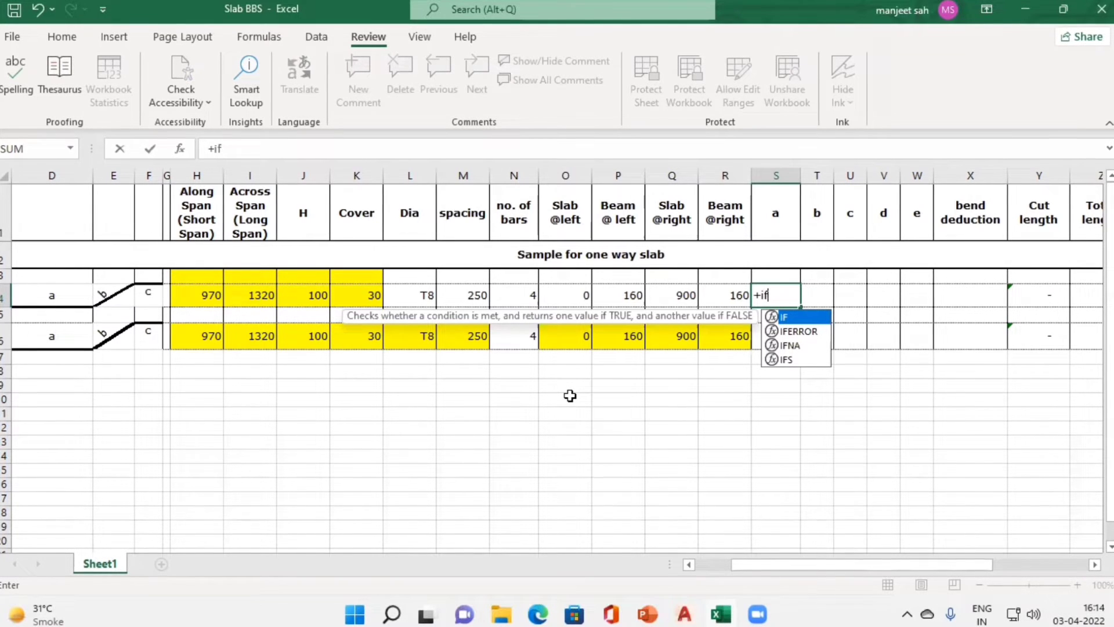
pyautogui.write('(')
pyautogui.press('Left')
pyautogui.press('Left')
pyautogui.write('=0')
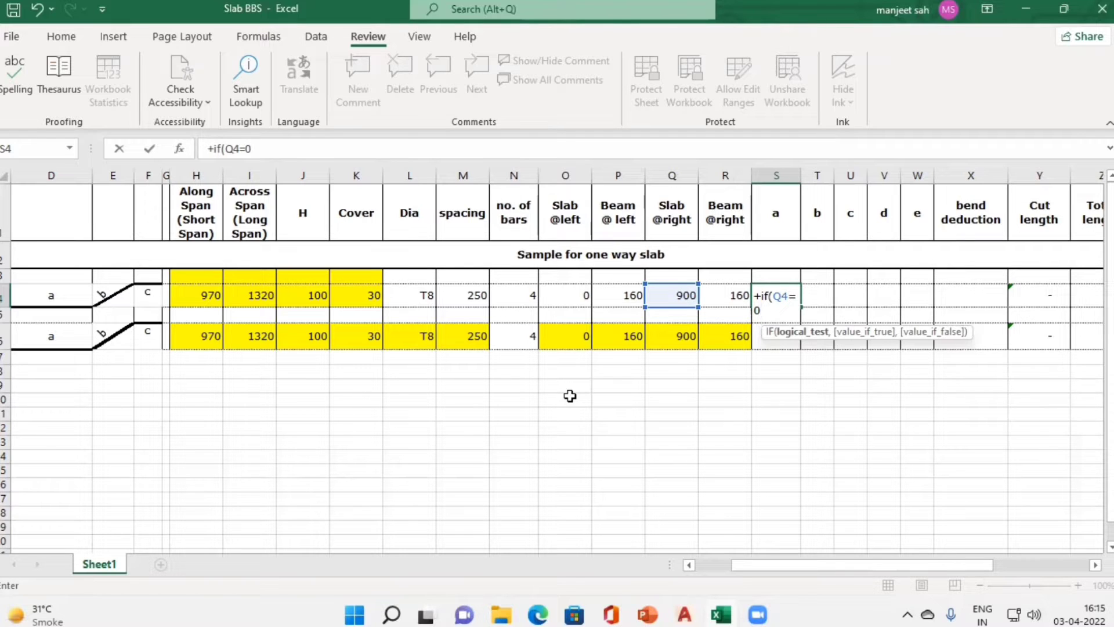
pyautogui.write(',')
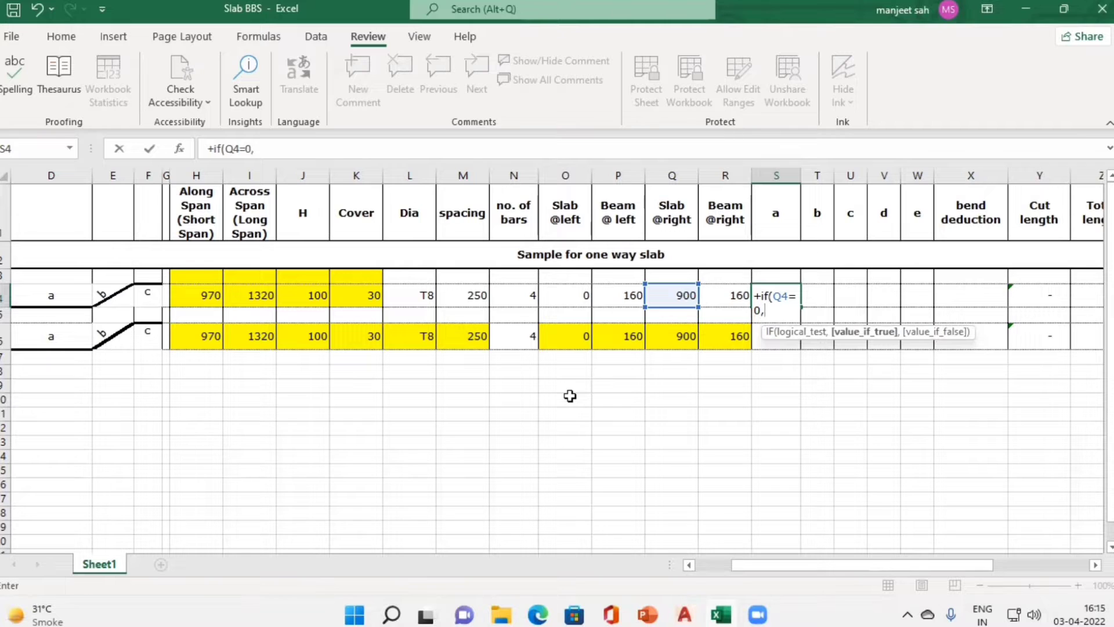
# Step: Switch to the PowerPoint slide show and reveal the flowchart's NO branch up to "Add beam width towards right – cover of slab"
pyautogui.hotkey('alt', 'Tab')
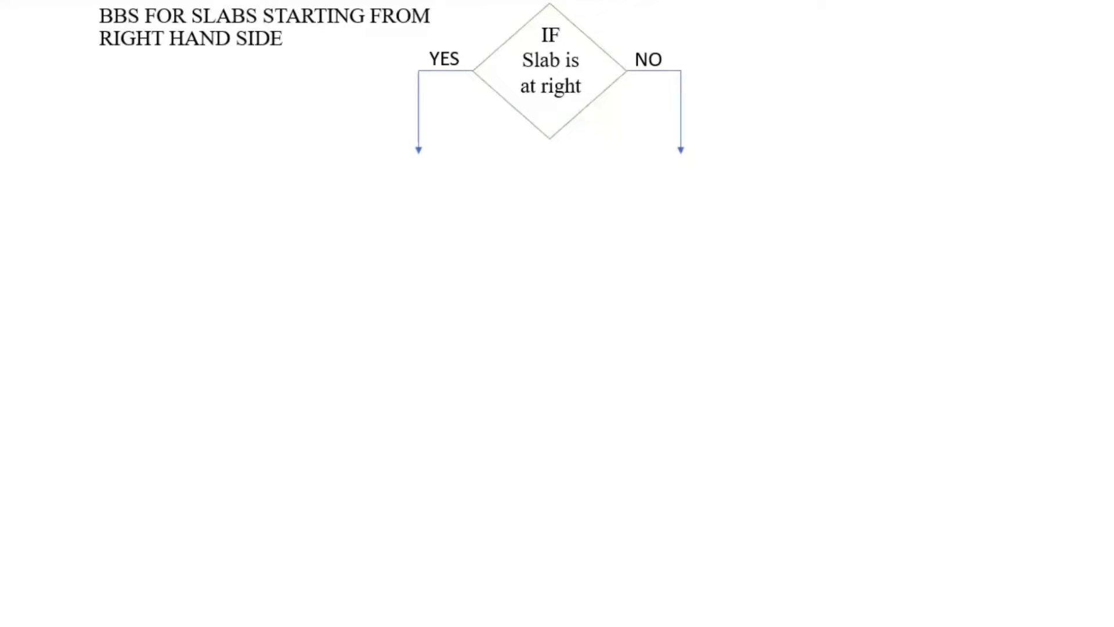
pyautogui.press('Right')
pyautogui.press('Right')
pyautogui.press('Right')
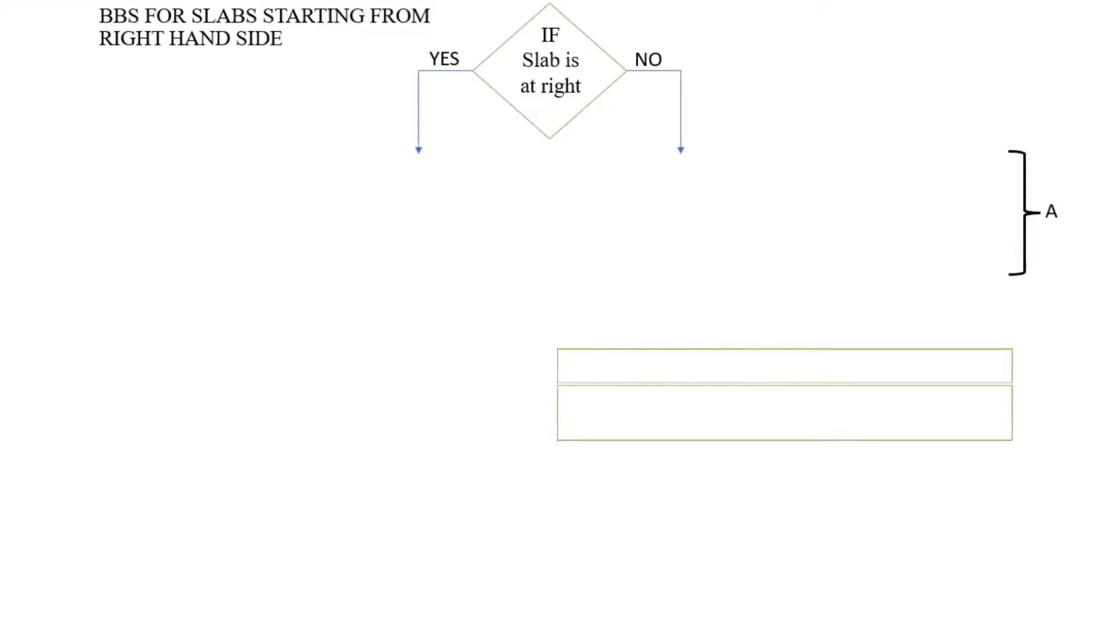
pyautogui.press('Right')
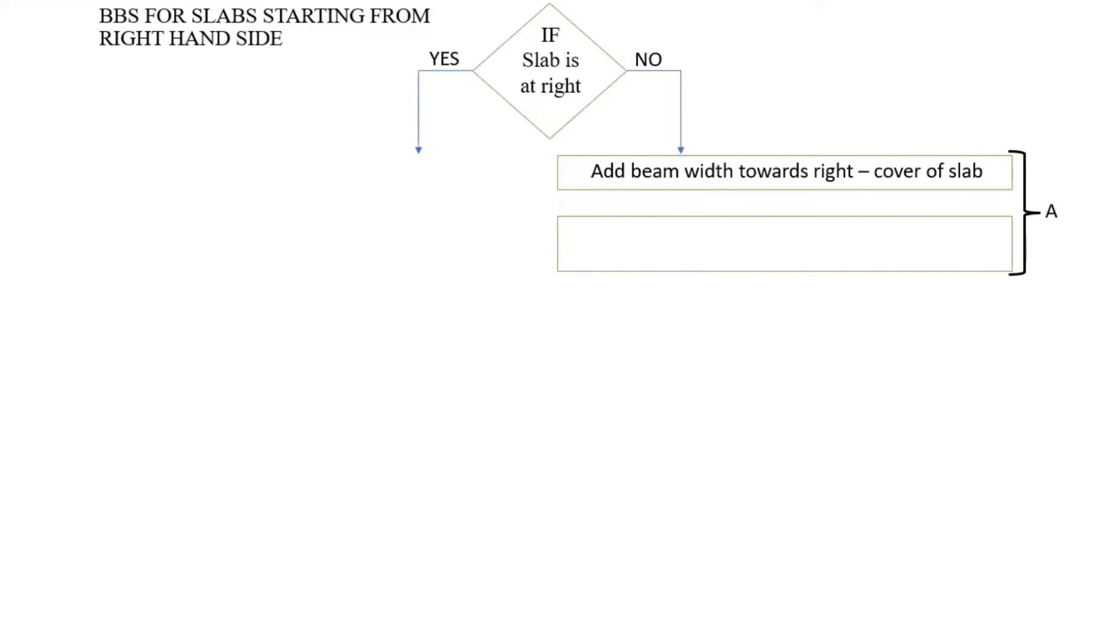
# Step: Examine in AutoCAD how the magenta bar bends and ends over the right beam of the L/7 section, and return to the Excel formula
pyautogui.hotkey('alt', 'Tab')
pyautogui.hotkey('alt', 'Tab')
pyautogui.scroll(5, 574, 390)
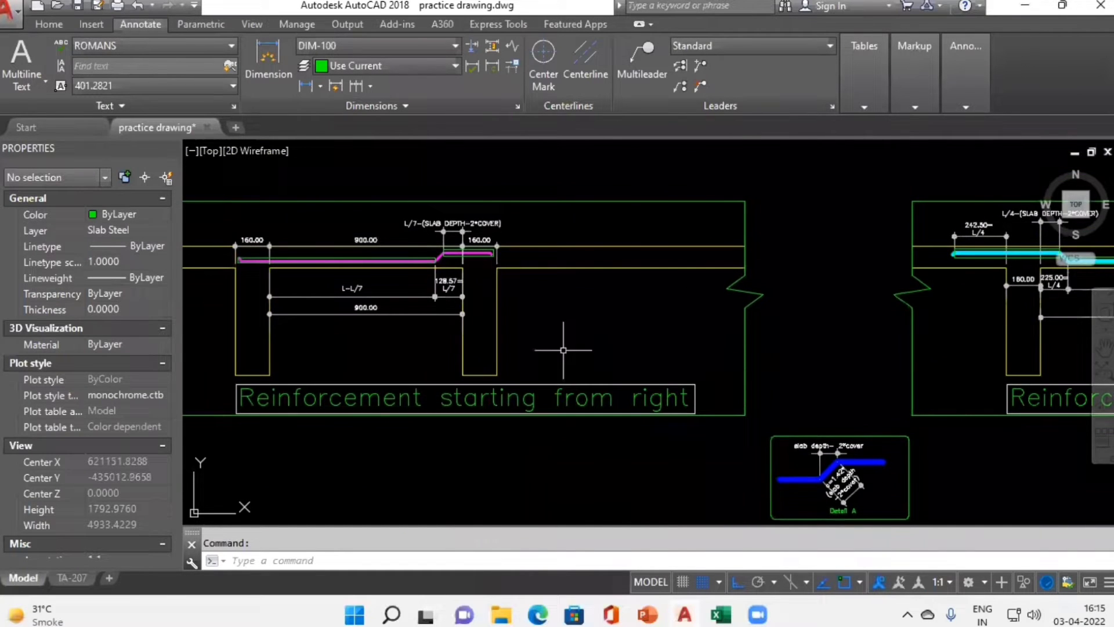
pyautogui.moveTo(567, 348)
pyautogui.mouseDown()
pyautogui.moveTo(613, 394)
pyautogui.moveTo(703, 369)
pyautogui.mouseUp()
pyautogui.scroll(2, 562, 329)
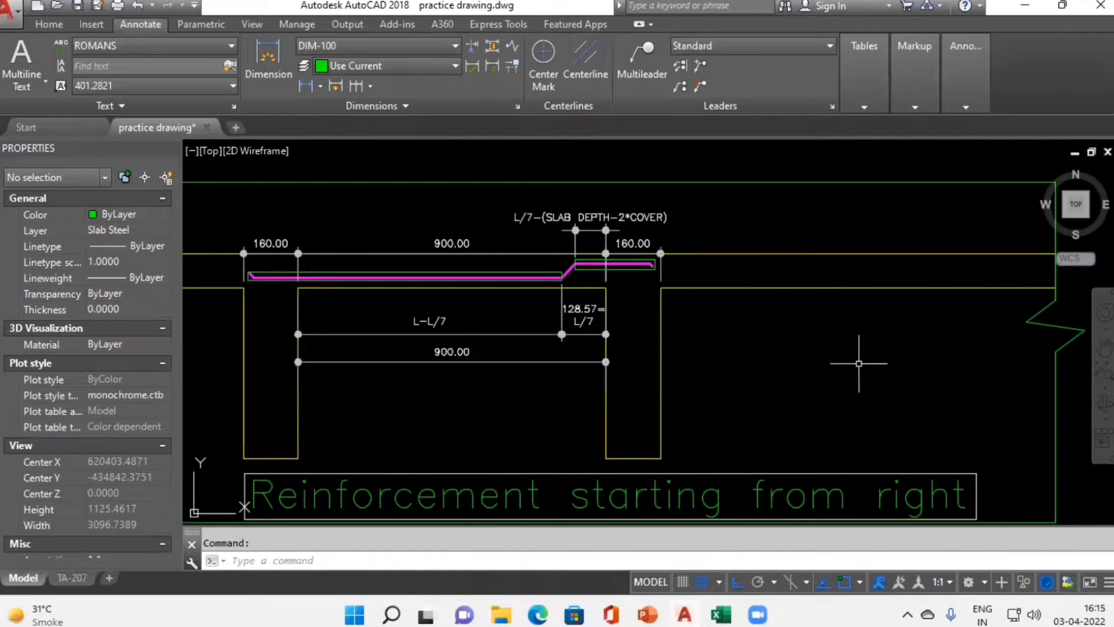
pyautogui.scroll(2, 719, 358)
pyautogui.scroll(-2, 713, 366)
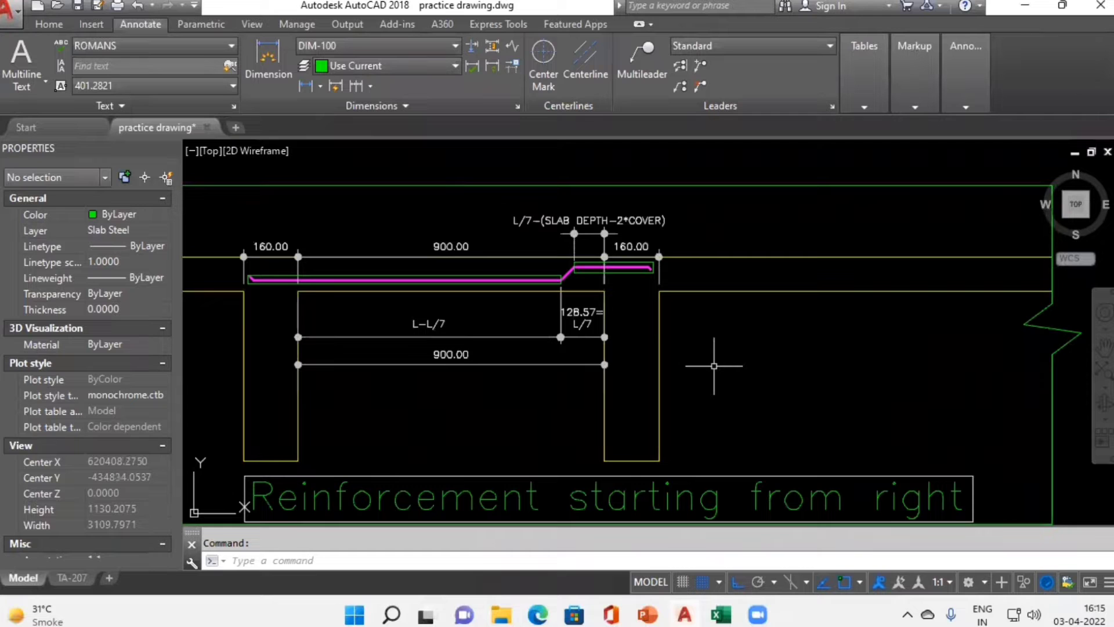
pyautogui.scroll(6, 578, 281)
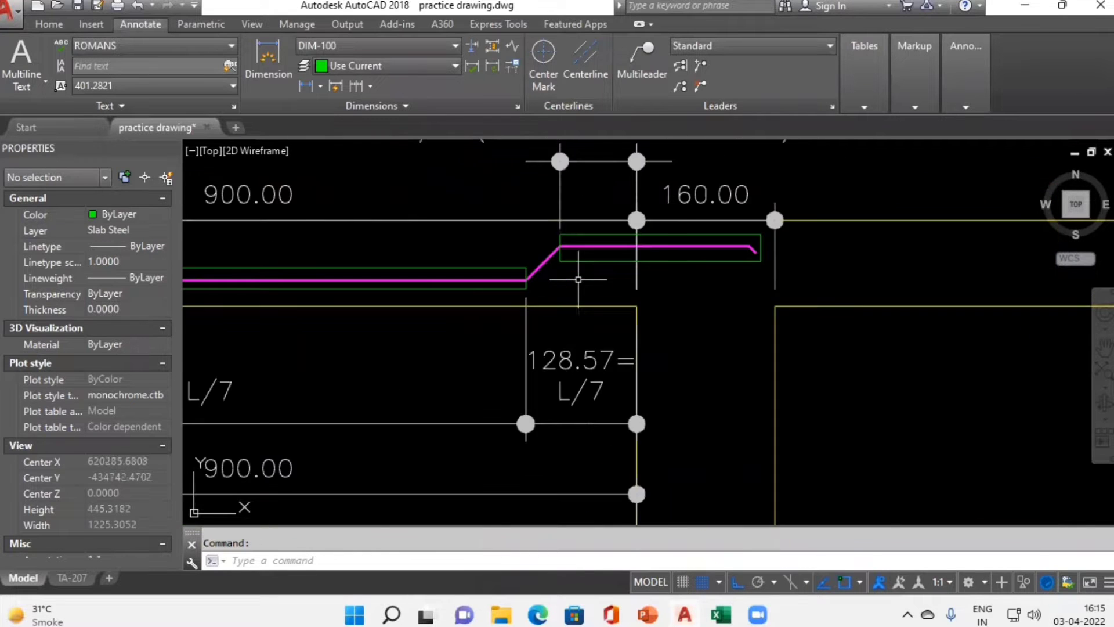
pyautogui.moveTo(578, 280); pyautogui.dragTo(498, 352)
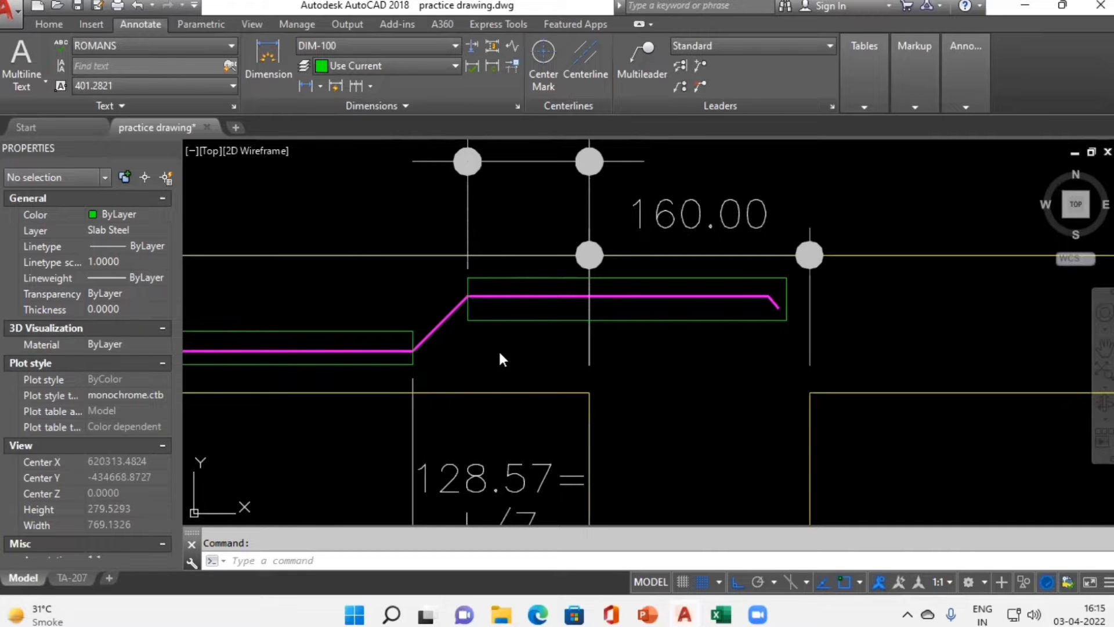
pyautogui.hotkey('alt', 'Tab')
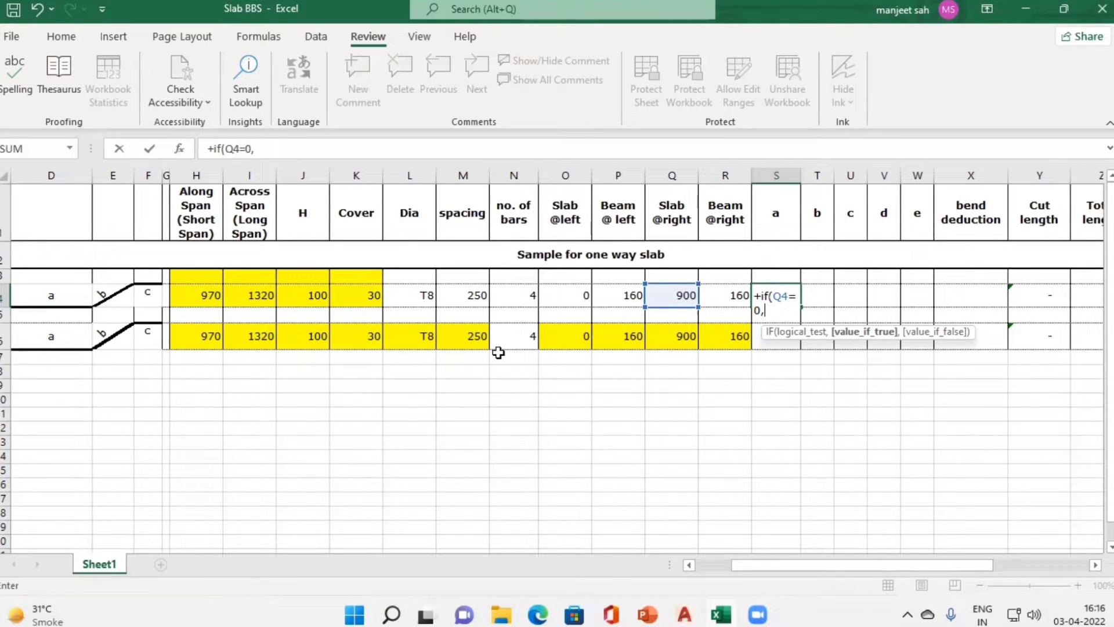
# Step: Begin the value-if-true part of the S4 formula with the right beam width minus cover, R4-K4+
pyautogui.press('Left')
pyautogui.write('-')
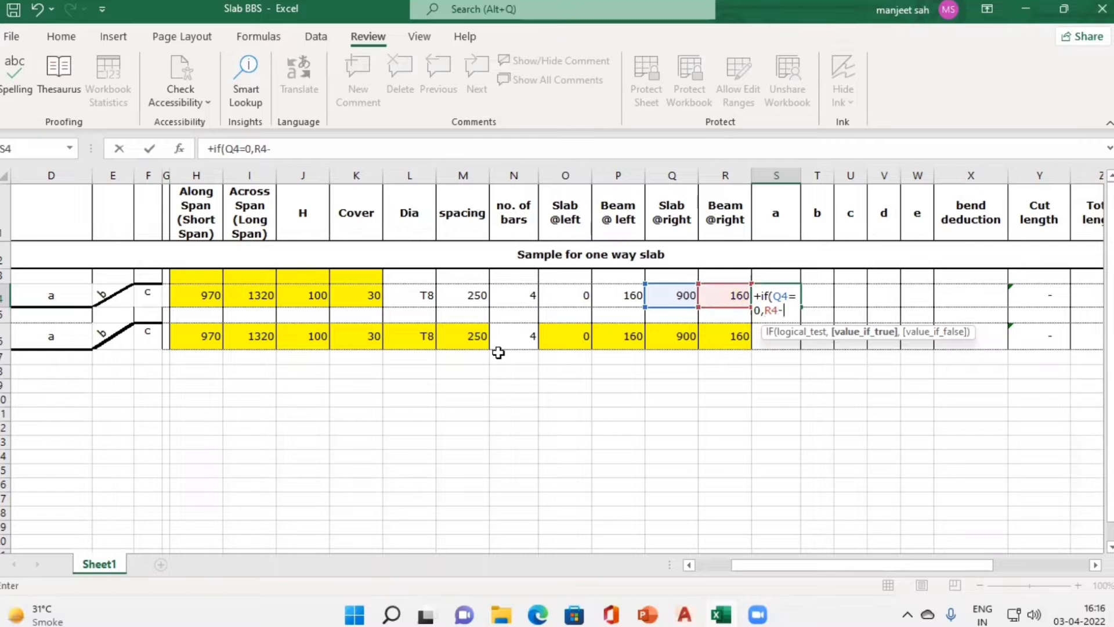
pyautogui.click(365, 296)
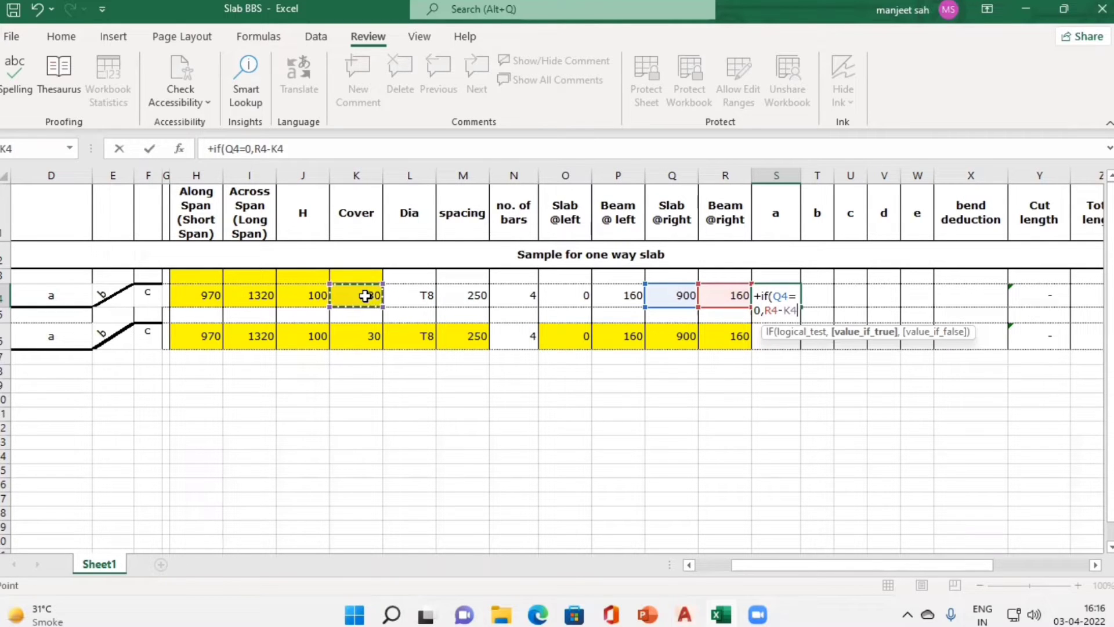
pyautogui.write('+')
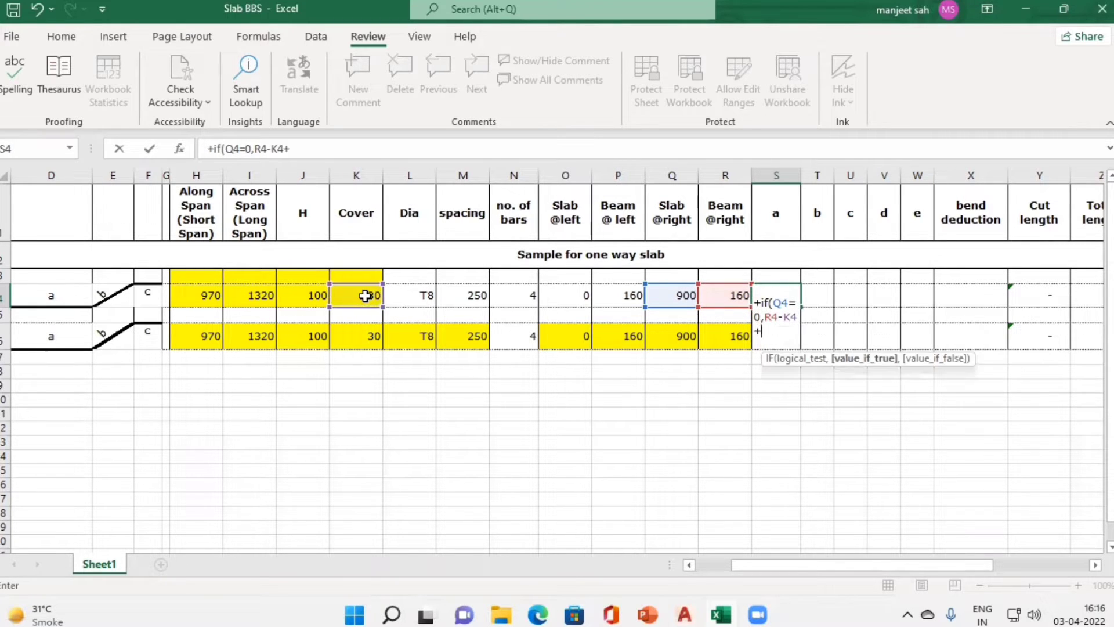
# Step: Switch to the PowerPoint slide show and reveal the NO branch box "subtract (Slab depth – 2*Cover) from L/7"
pyautogui.hotkey('alt', 'Tab')
pyautogui.hotkey('alt', 'Tab')
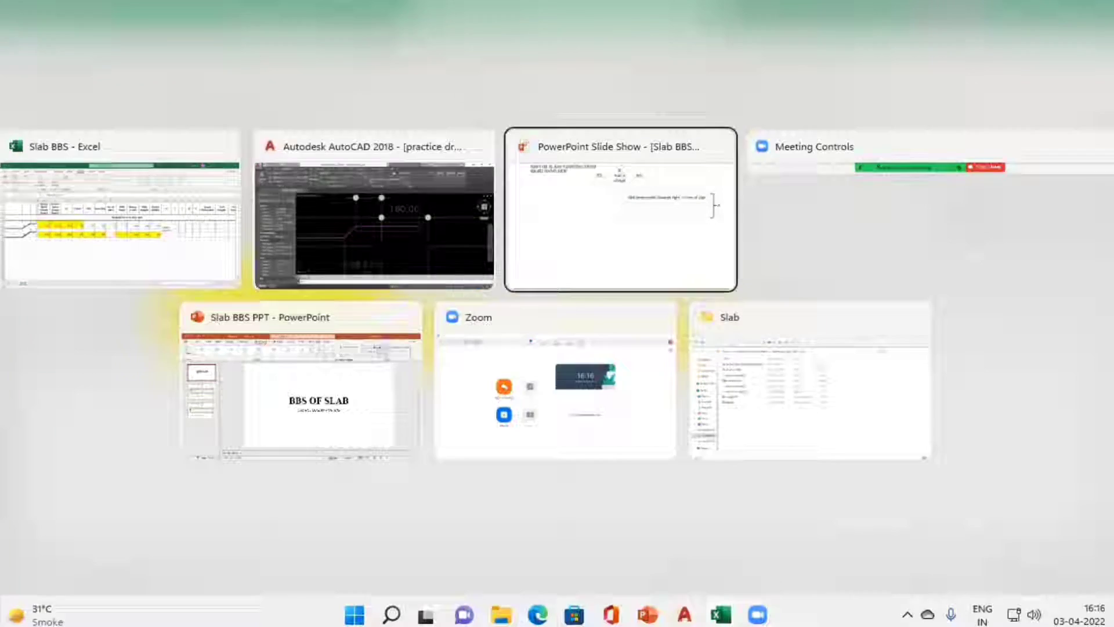
pyautogui.press('Right')
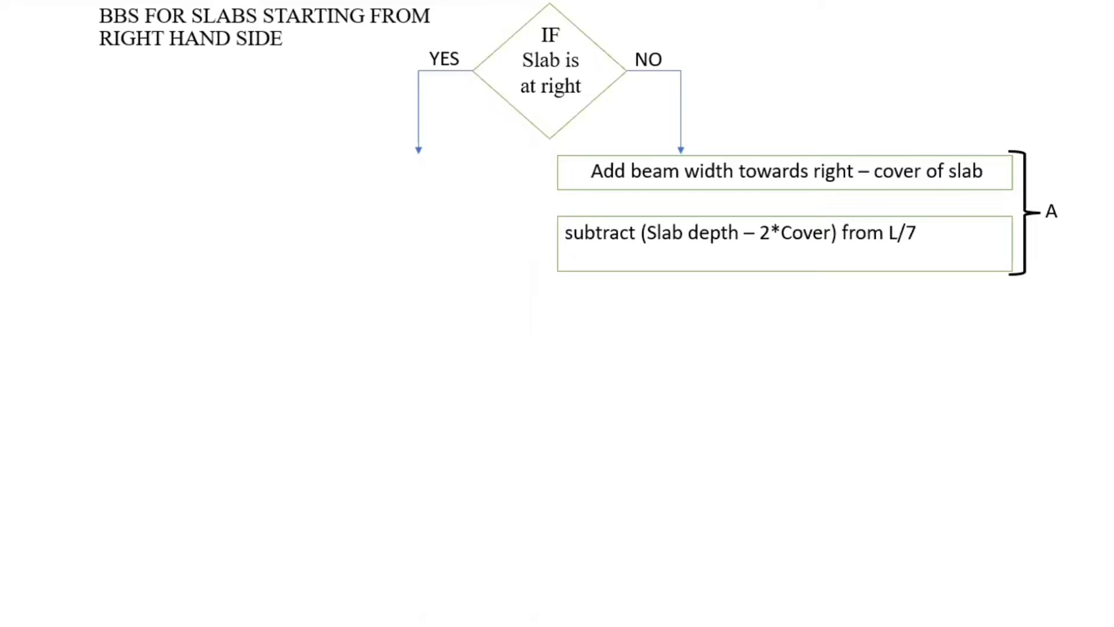
# Step: Switch to AutoCAD and examine the L/7-(SLAB DEPTH-2*COVER) dimension and the bar portion over the right beam
pyautogui.hotkey('alt', 'Tab')
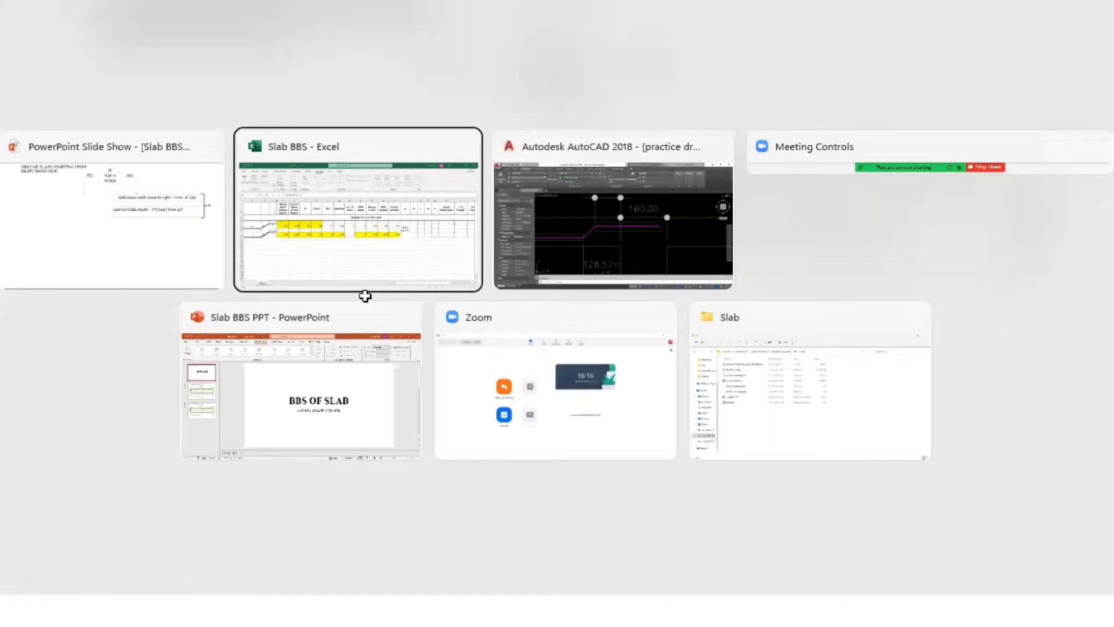
pyautogui.hotkey('alt', 'Tab')
pyautogui.press('Tab')
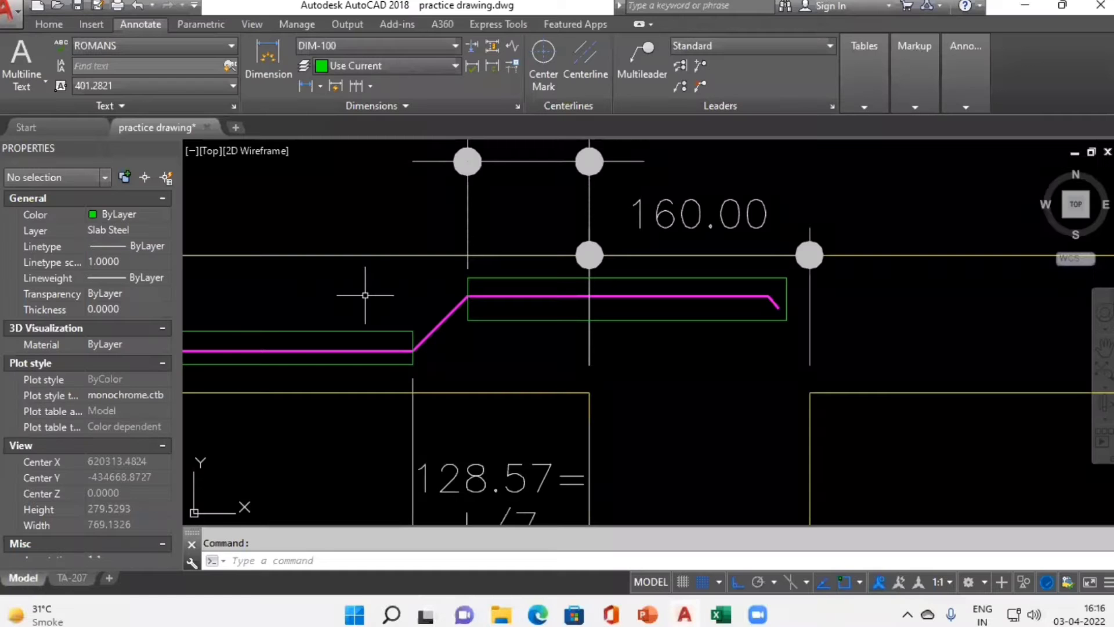
pyautogui.scroll(-3, 364, 295)
pyautogui.moveTo(373, 302); pyautogui.dragTo(507, 333)
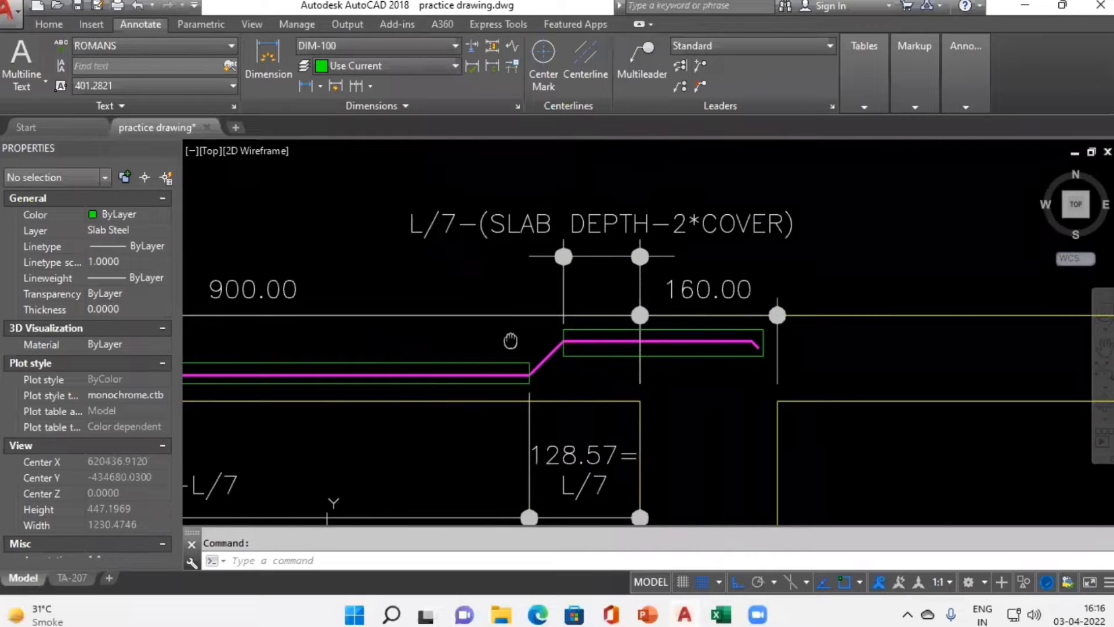
pyautogui.scroll(2, 602, 369)
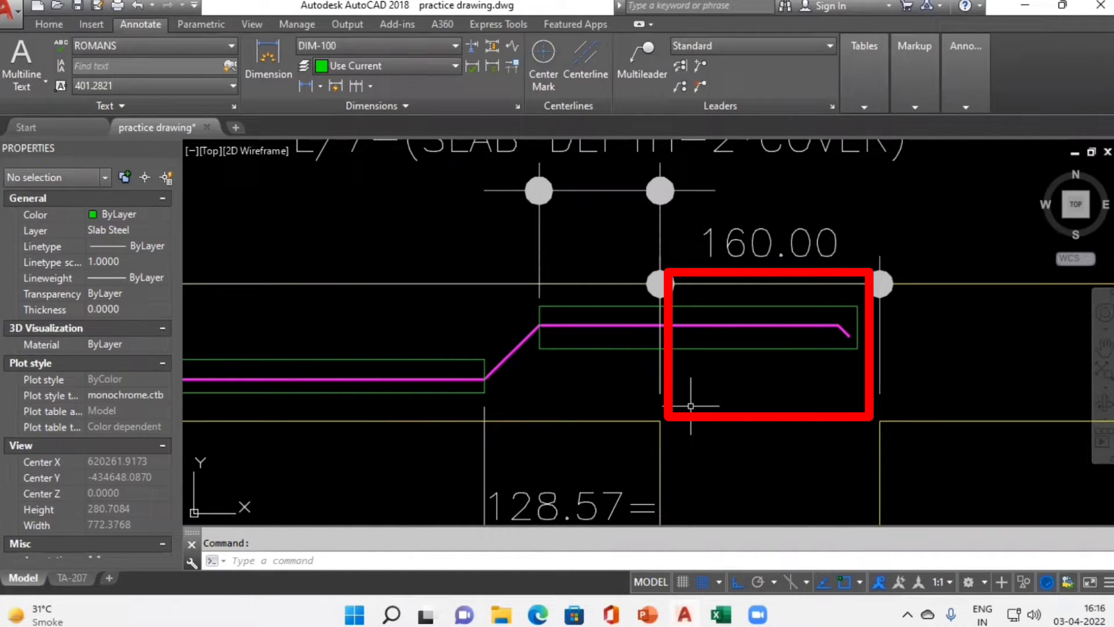
pyautogui.moveTo(703, 400); pyautogui.dragTo(753, 478)
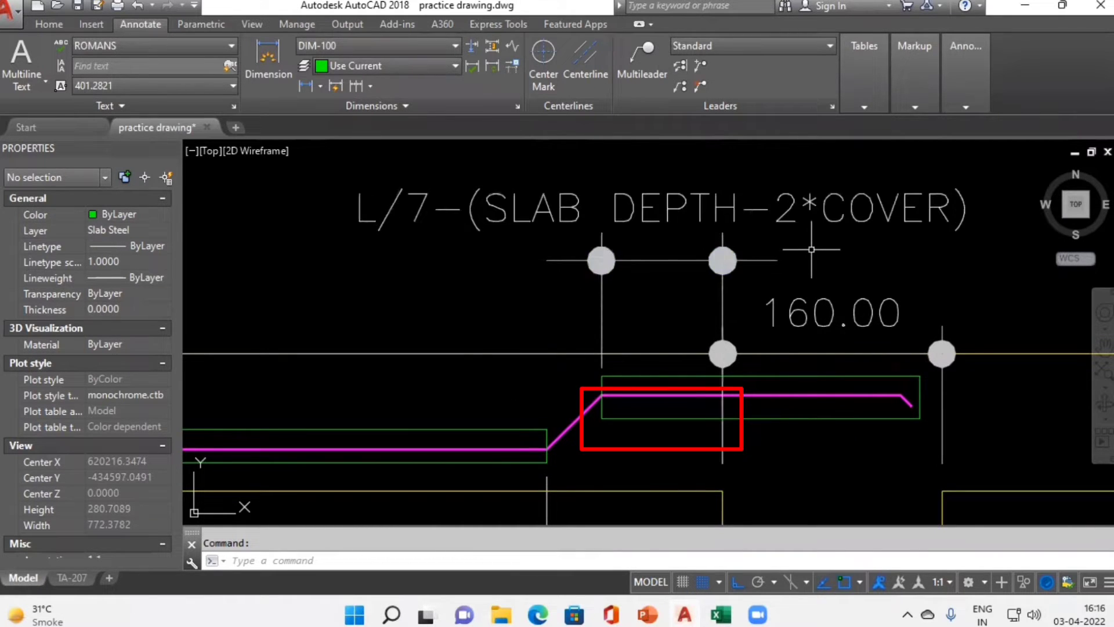
pyautogui.moveTo(765, 506); pyautogui.dragTo(768, 402)
pyautogui.scroll(-2, 770, 434)
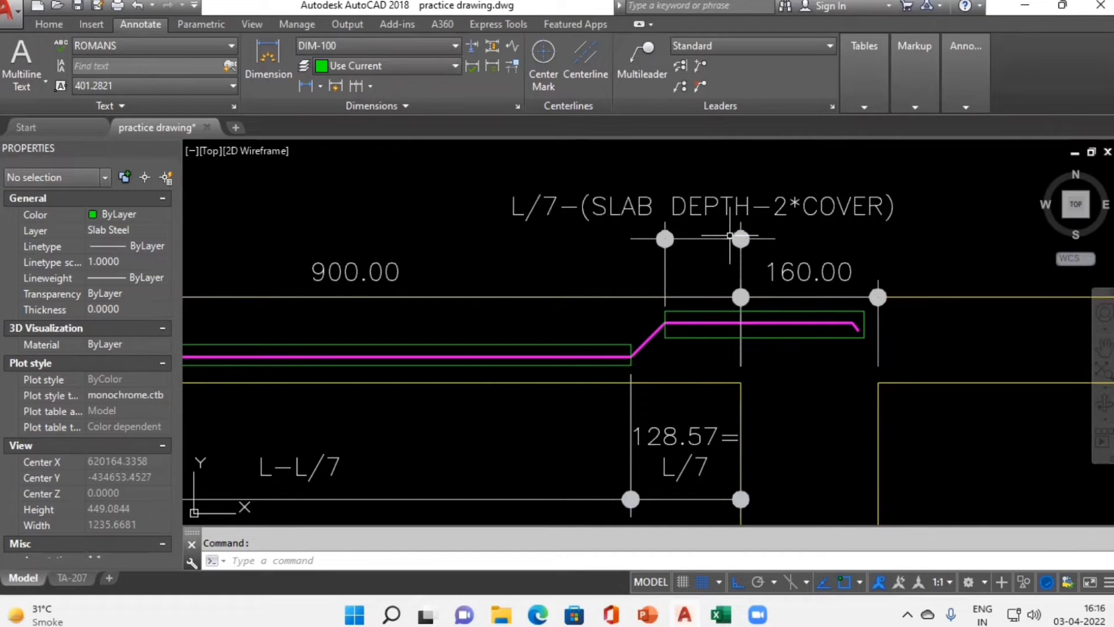
pyautogui.scroll(2, 763, 361)
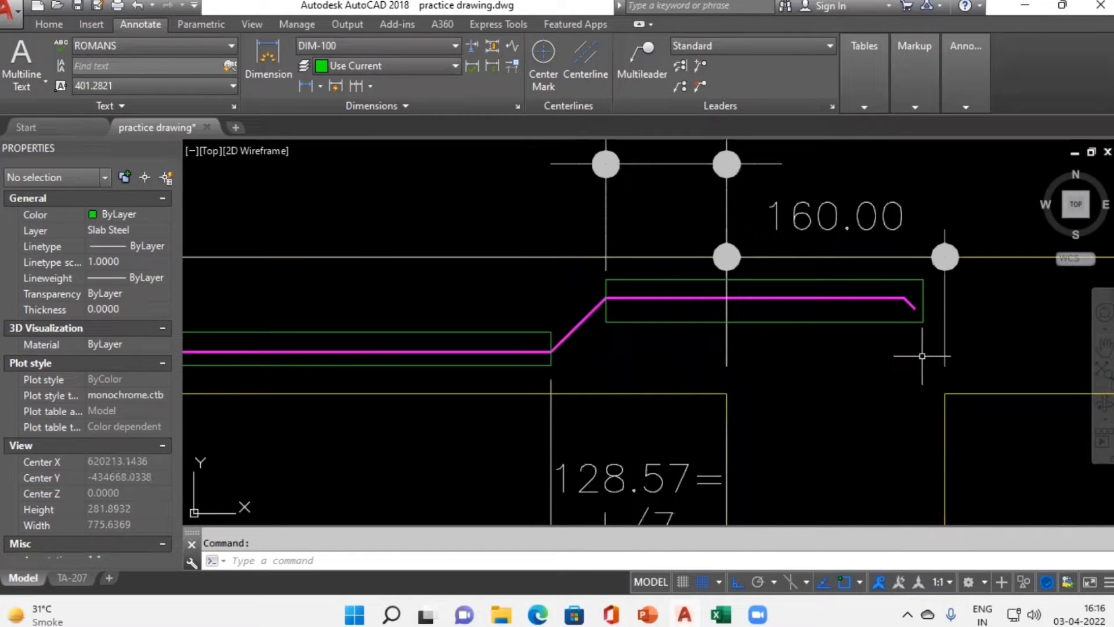
# Step: Return to the Excel formula and add the short span divided by seven, H4/7, to the value-if-true part
pyautogui.hotkey('alt', 'Tab')
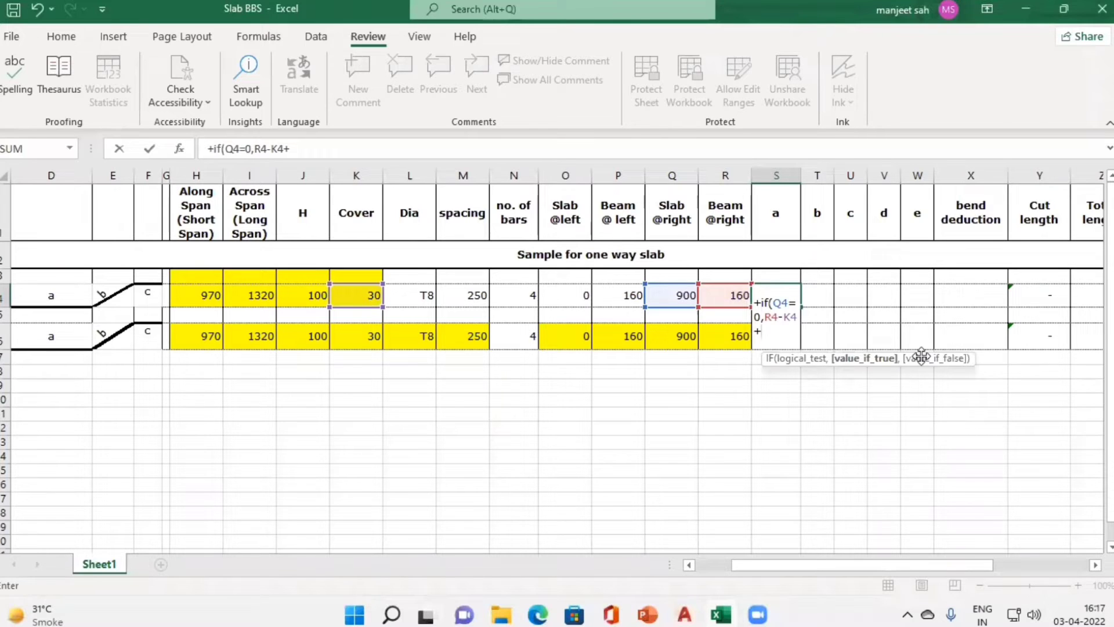
pyautogui.press('Left')
pyautogui.press('Left')
pyautogui.press('Left')
pyautogui.press('Left')
pyautogui.press('Left')
pyautogui.press('Left')
pyautogui.press('Left')
pyautogui.press('Left')
pyautogui.press('Left')
pyautogui.press('Left')
pyautogui.press('Left')
pyautogui.press('Left')
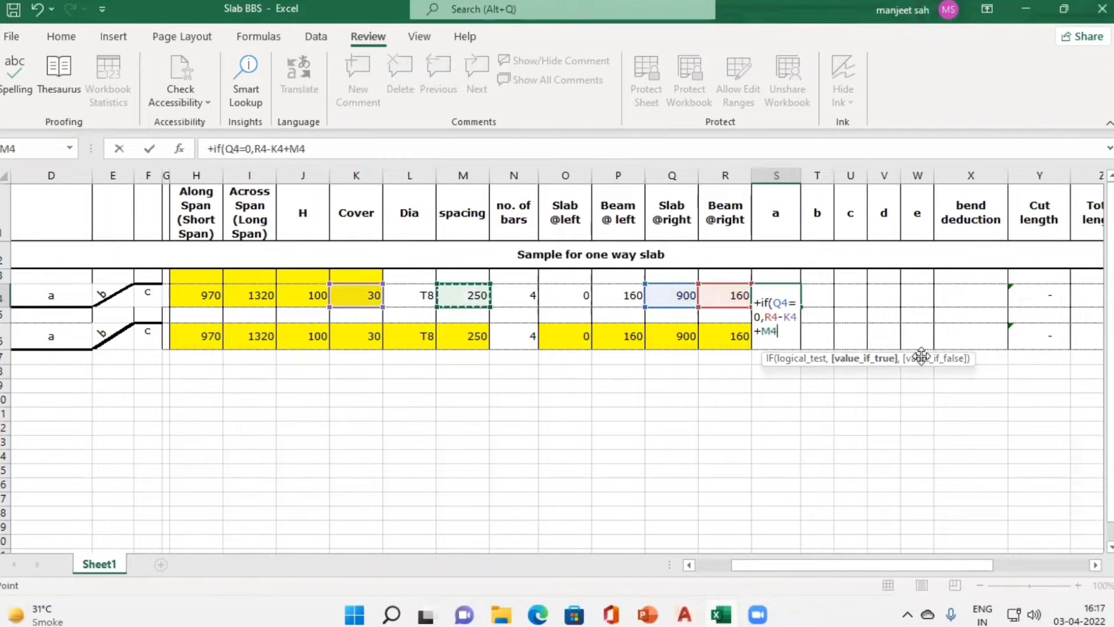
pyautogui.press('Right')
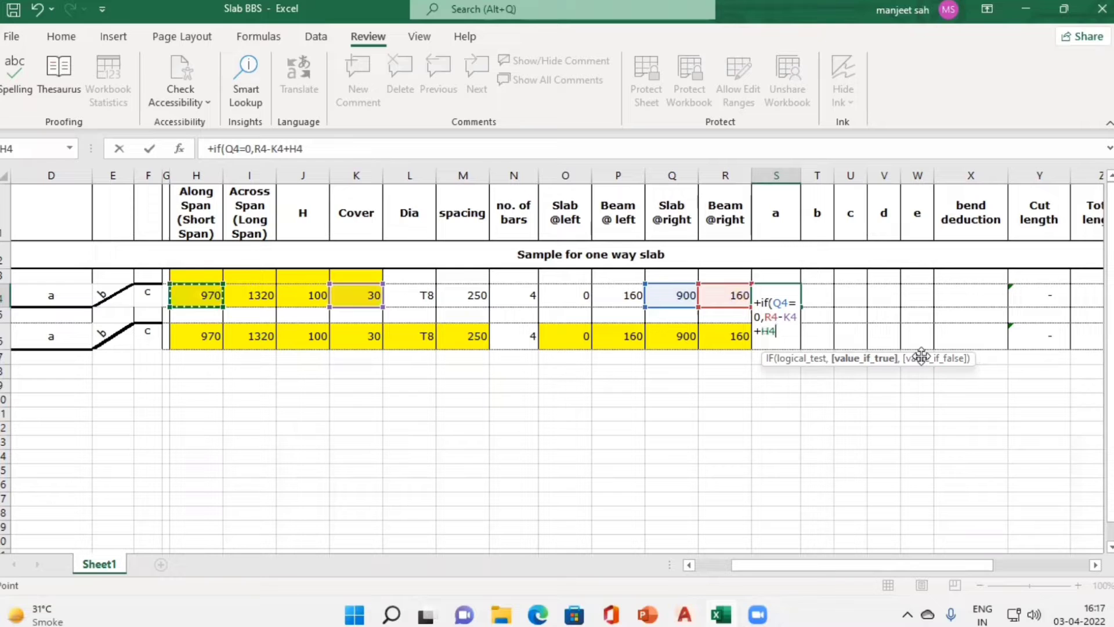
pyautogui.write('/7')
# Step: Check the L/7 dimension text in AutoCAD, subtract (J4-2*K4) in the S4 formula, and open the value-if-false argument
pyautogui.hotkey('alt', 'Tab')
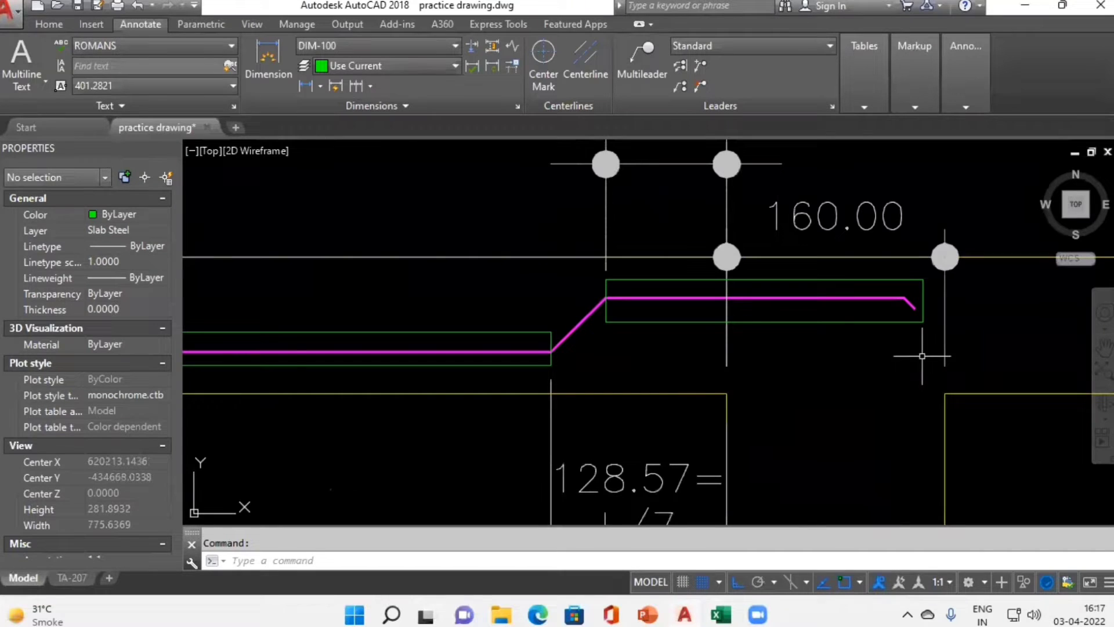
pyautogui.moveTo(910, 340); pyautogui.dragTo(907, 472)
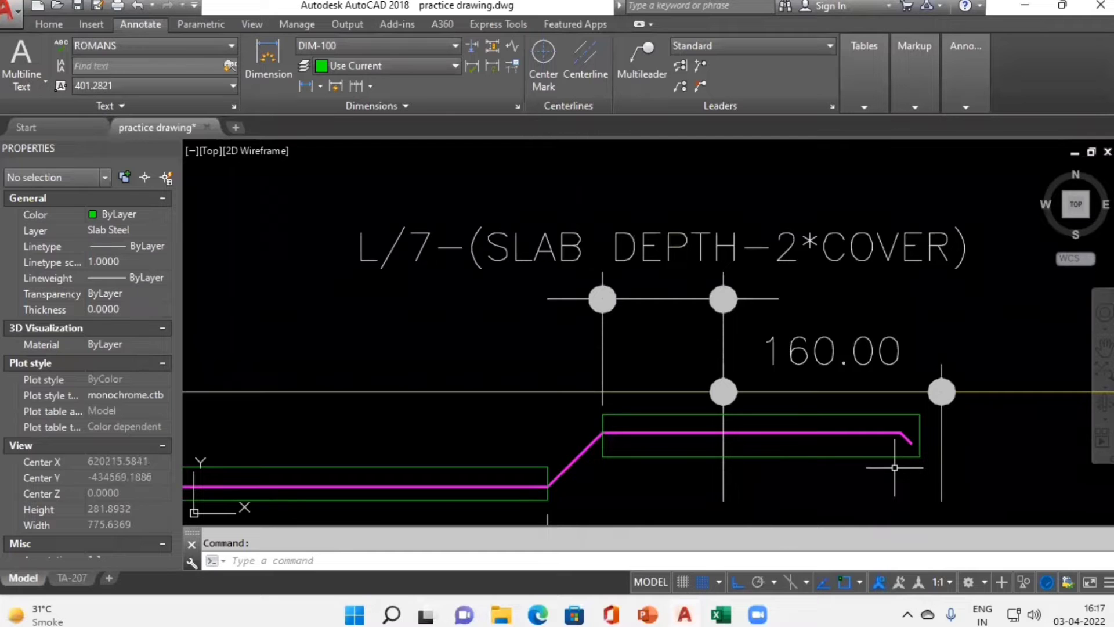
pyautogui.hotkey('alt', 'Tab')
pyautogui.write('-(')
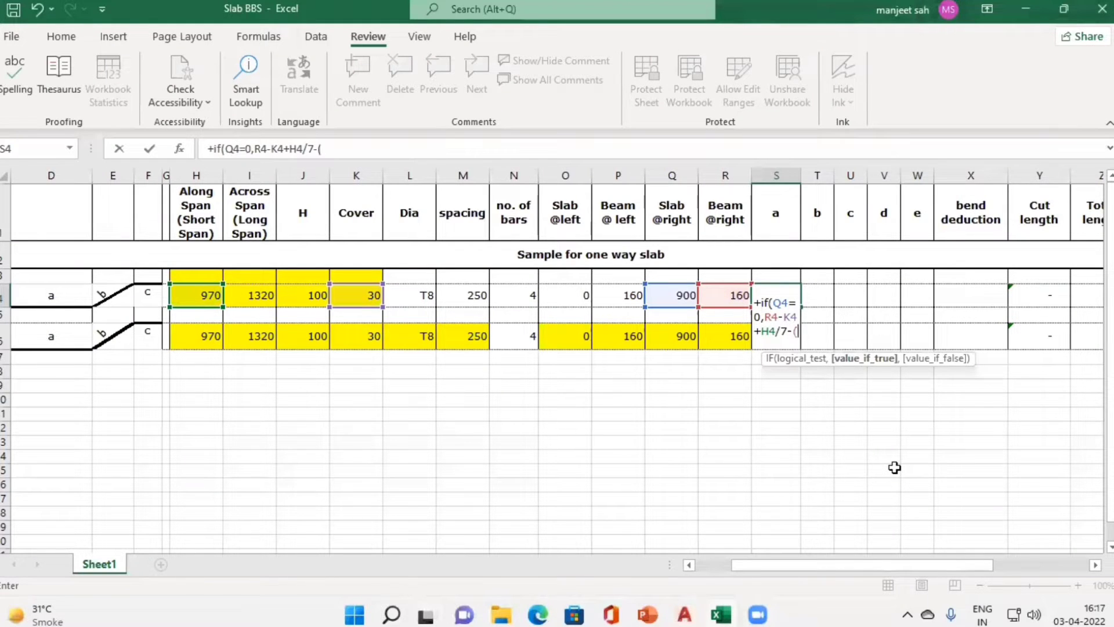
pyautogui.click(301, 296)
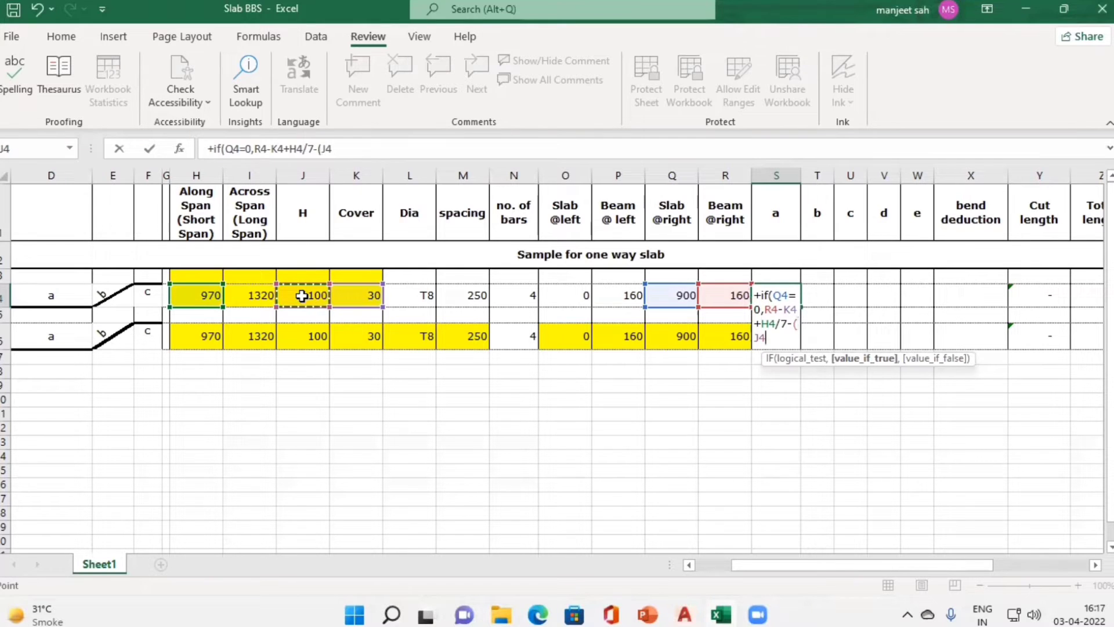
pyautogui.write('-2*')
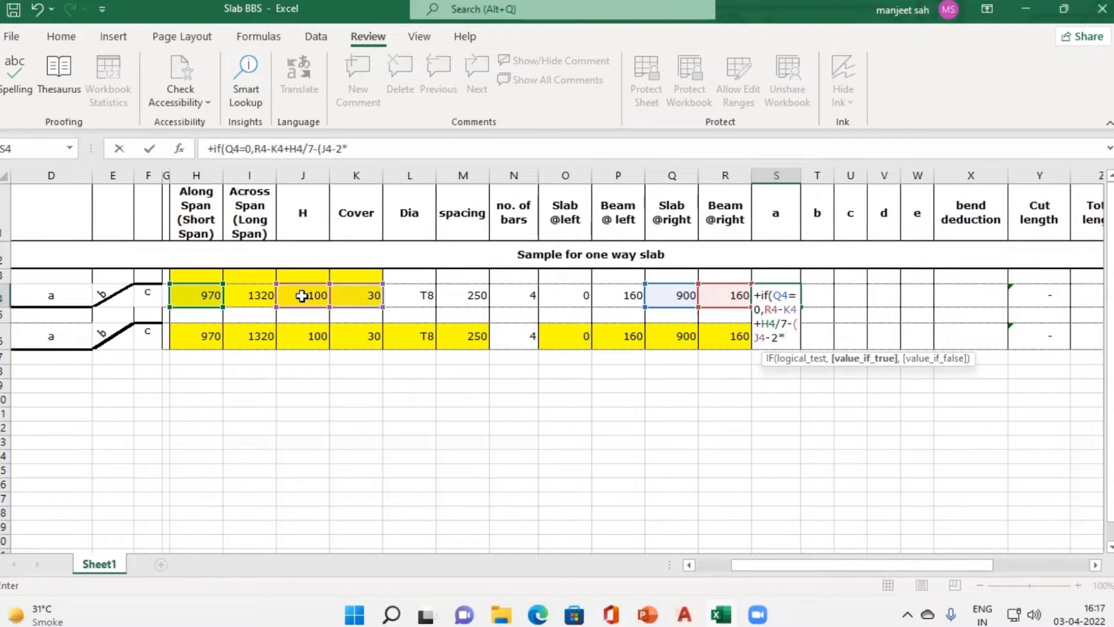
pyautogui.click(356, 290)
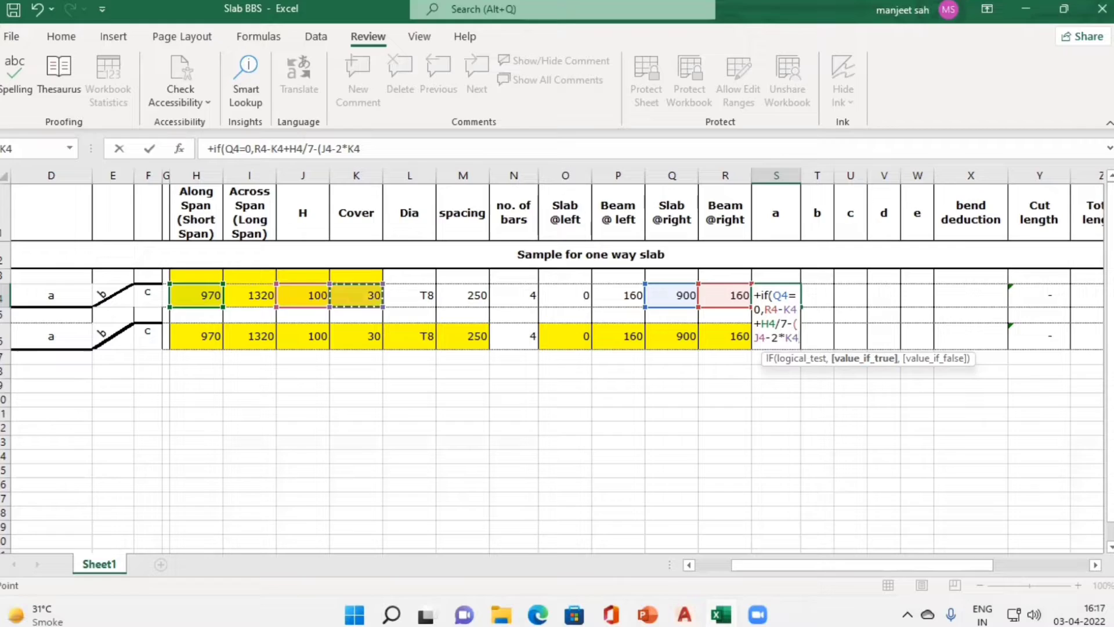
pyautogui.hotkey('alt', 'Tab')
pyautogui.hotkey('alt', 'Tab')
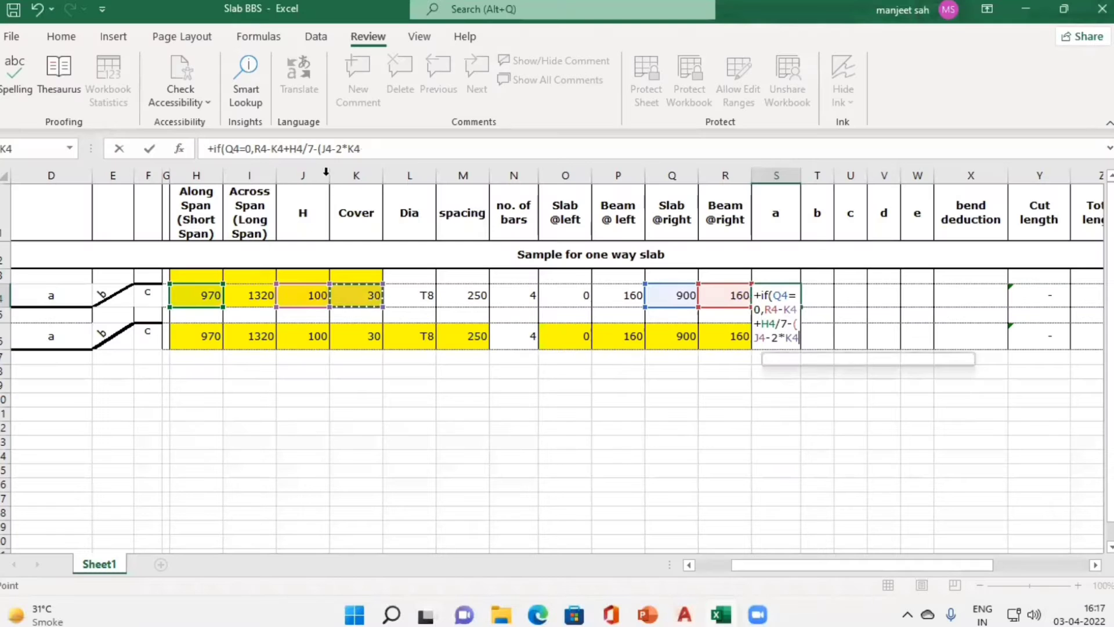
pyautogui.click(376, 148)
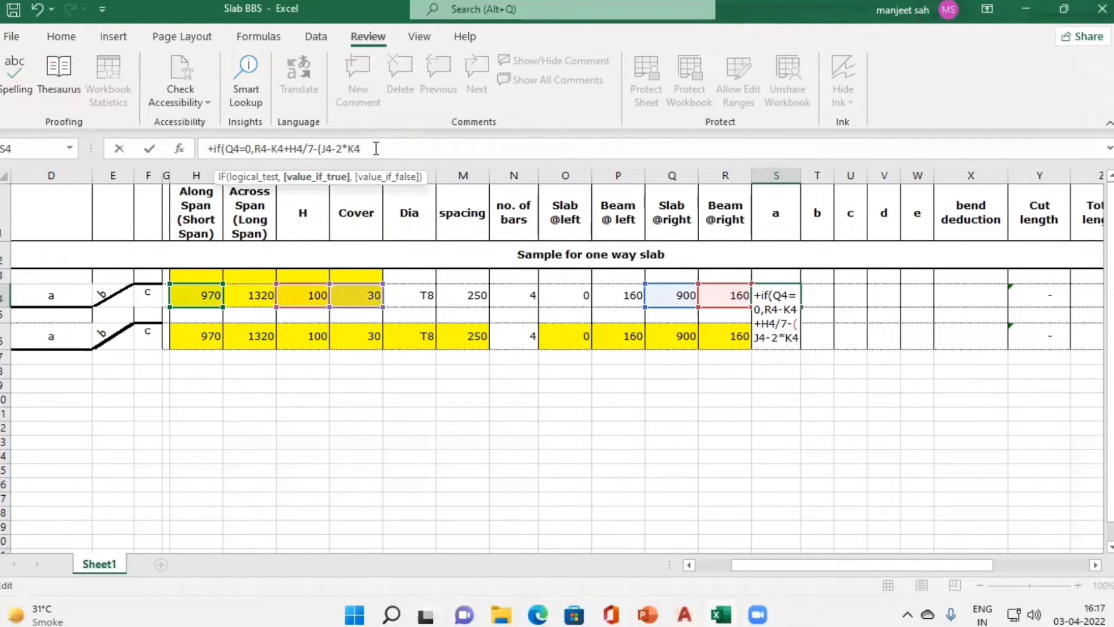
pyautogui.write(')')
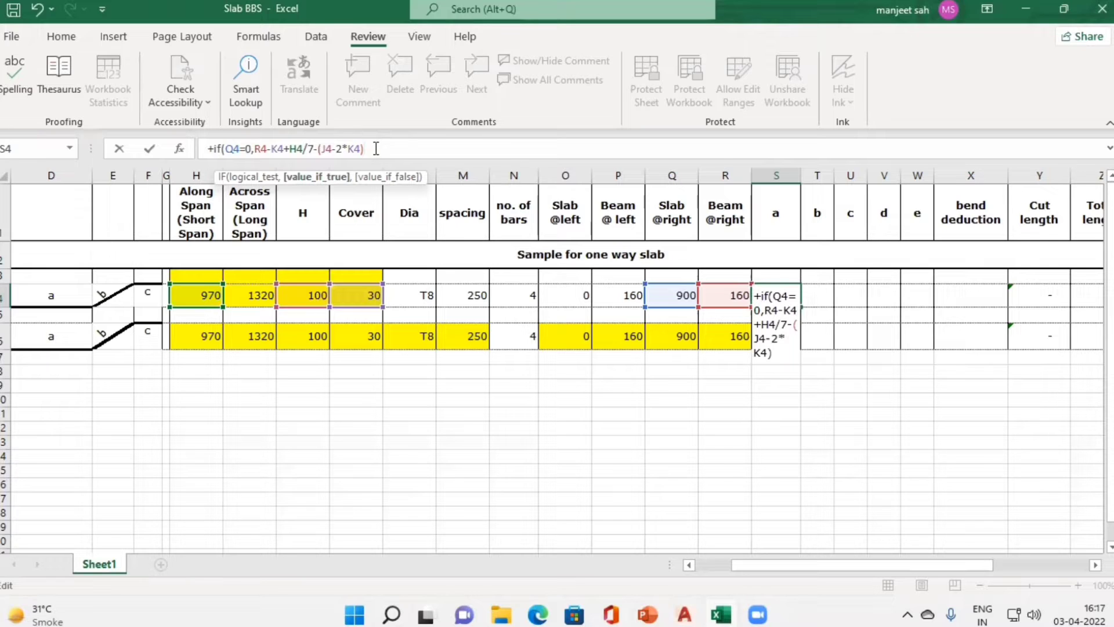
pyautogui.write(',')
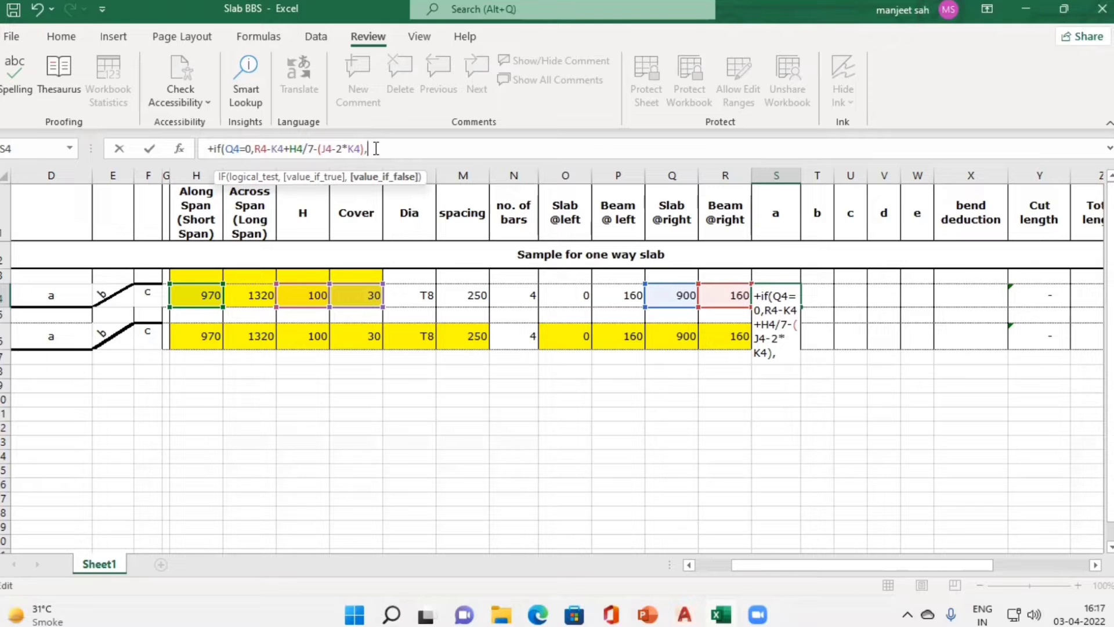
# Step: Examine in AutoCAD the L/4 section's top bar between Detail A and its end in the right slab, selecting its green outline
pyautogui.hotkey('alt', 'Tab')
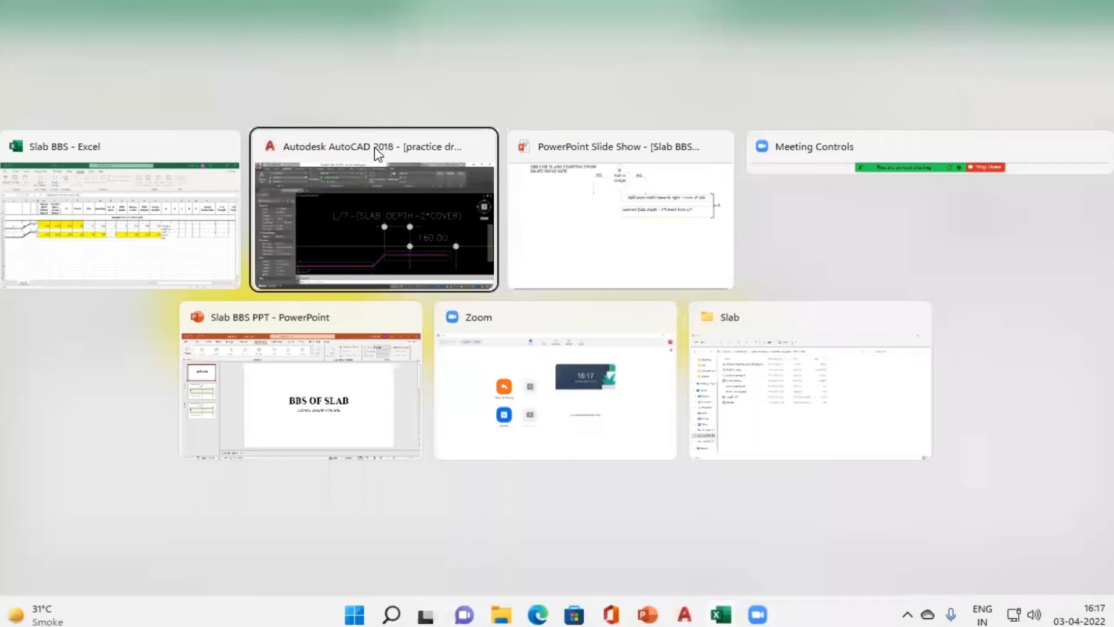
pyautogui.click(374, 147)
pyautogui.scroll(-2, 569, 377)
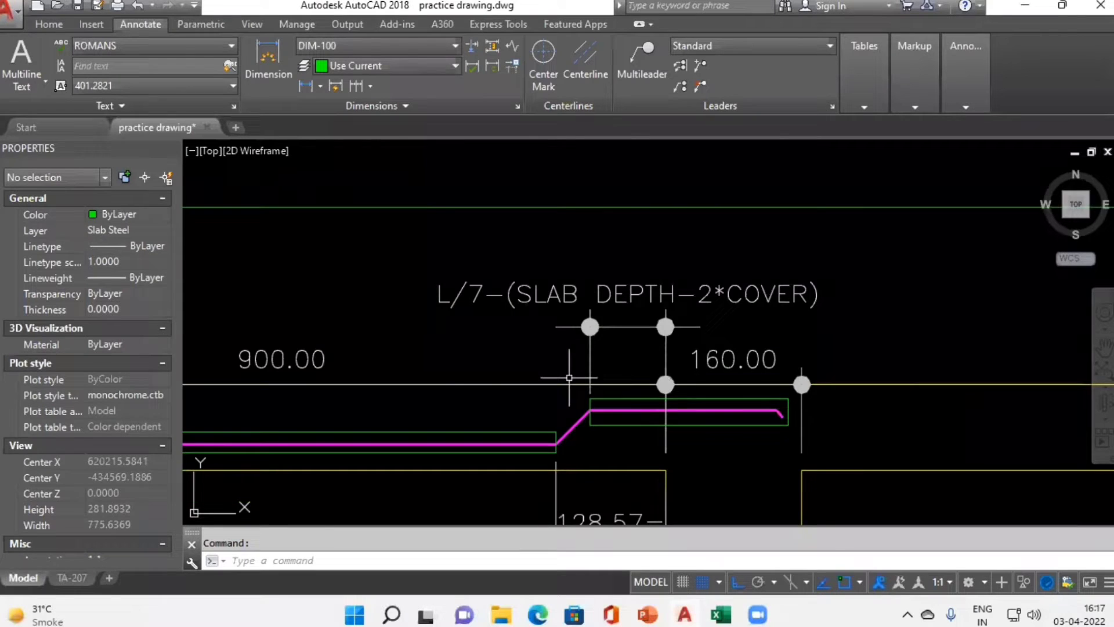
pyautogui.scroll(-4, 558, 455)
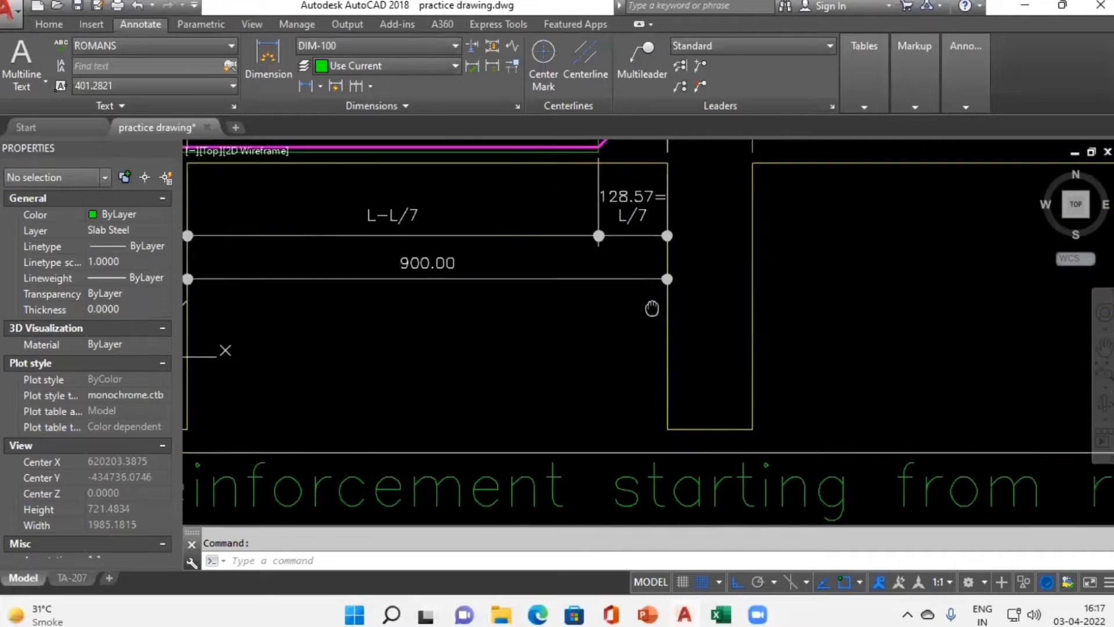
pyautogui.moveTo(684, 490); pyautogui.dragTo(679, 255)
pyautogui.scroll(-1, 704, 489)
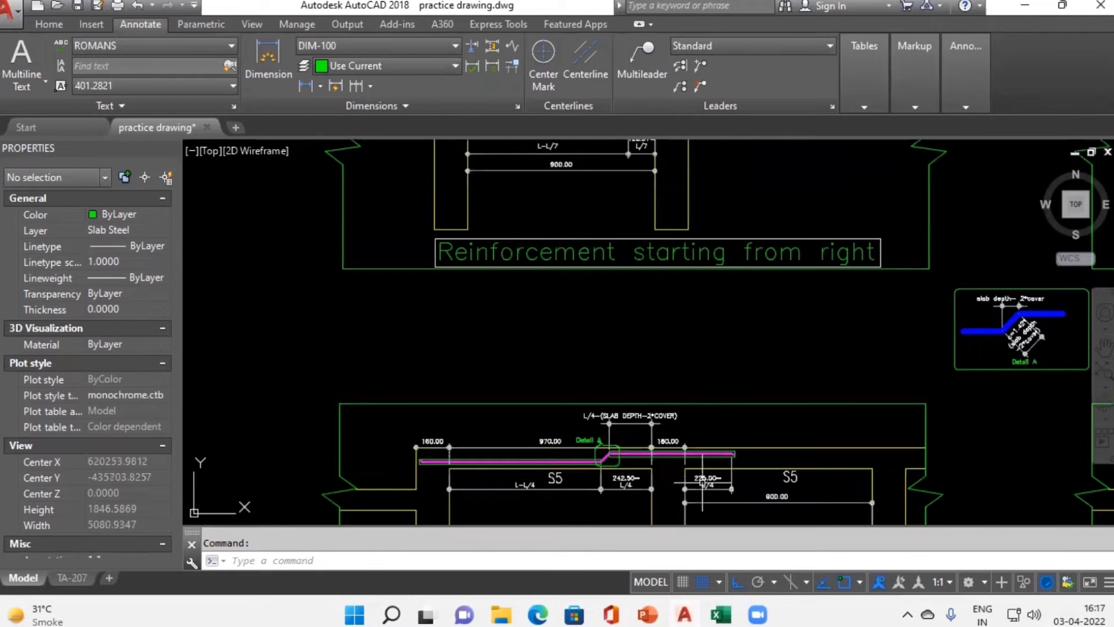
pyautogui.scroll(3, 719, 507)
pyautogui.scroll(4, 719, 507)
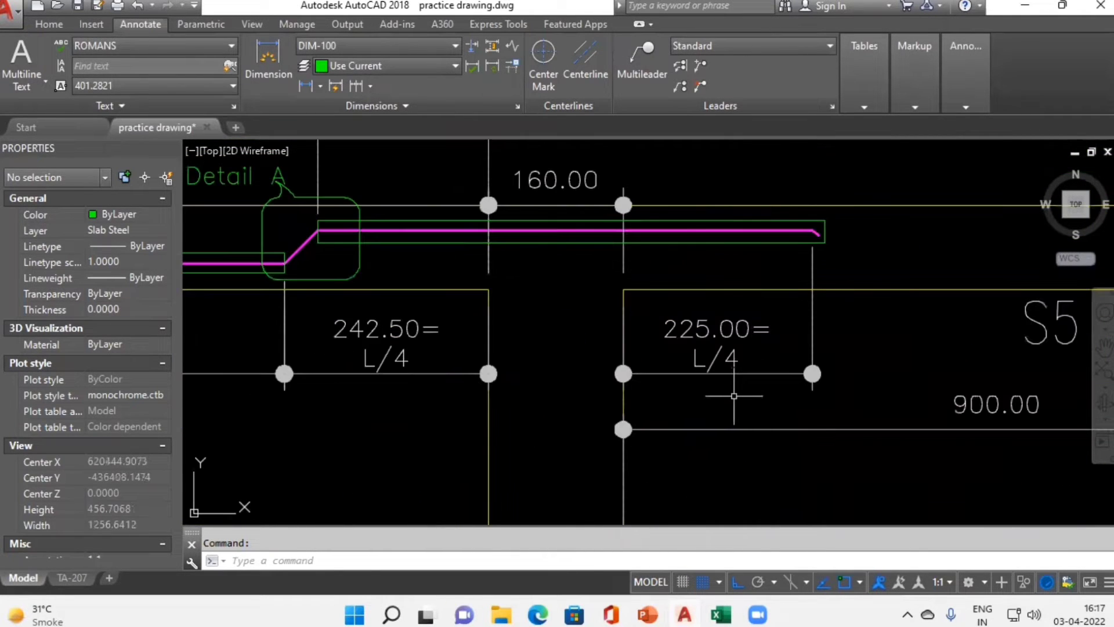
pyautogui.scroll(-2, 734, 396)
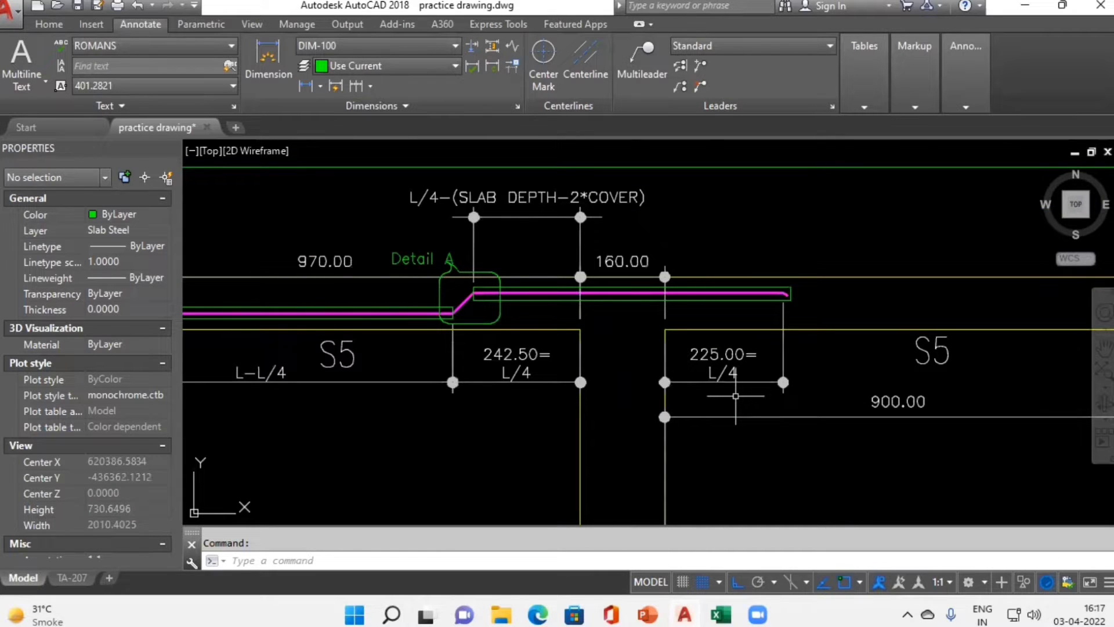
pyautogui.scroll(3, 642, 306)
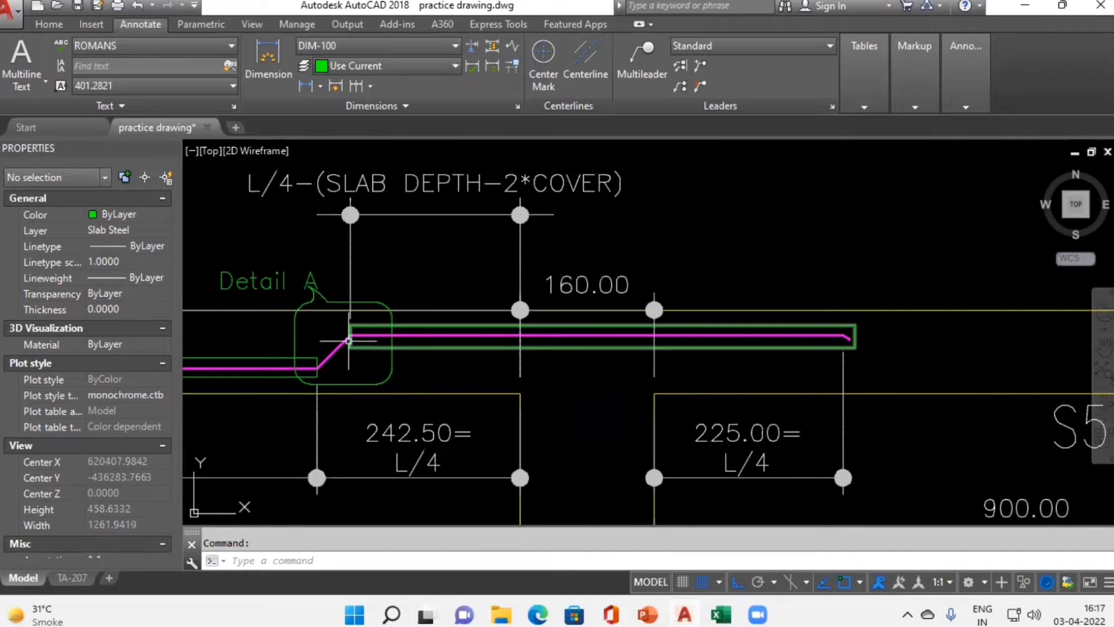
pyautogui.click(350, 347)
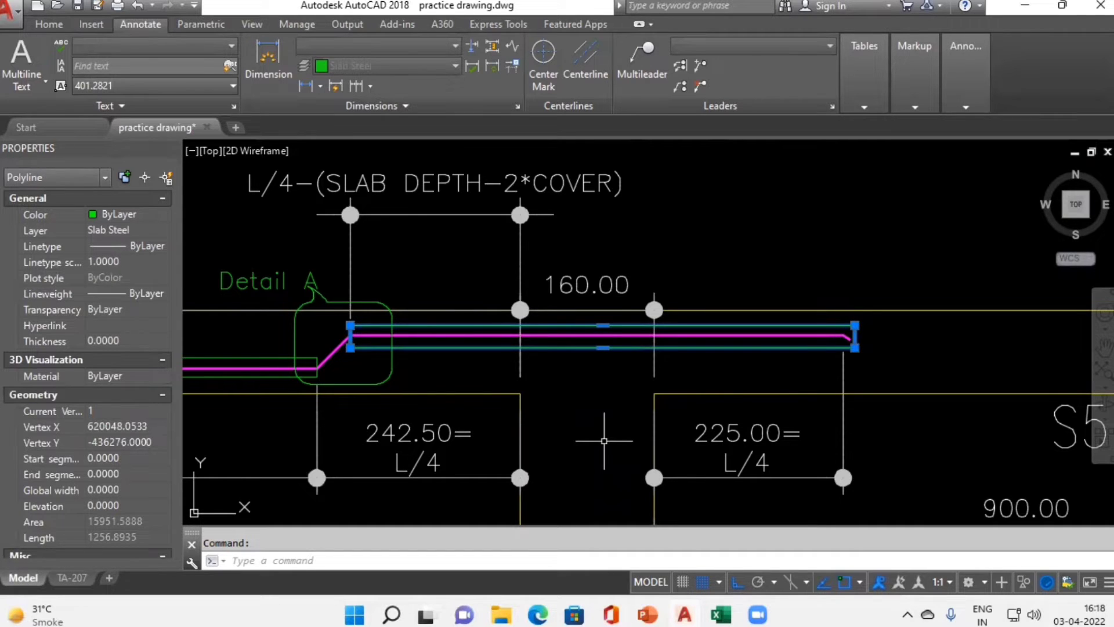
# Step: Return to Excel and start the value-if-false part of the S4 formula with Q4/4+R4, checking the AutoCAD section between terms
pyautogui.hotkey('alt', 'Tab')
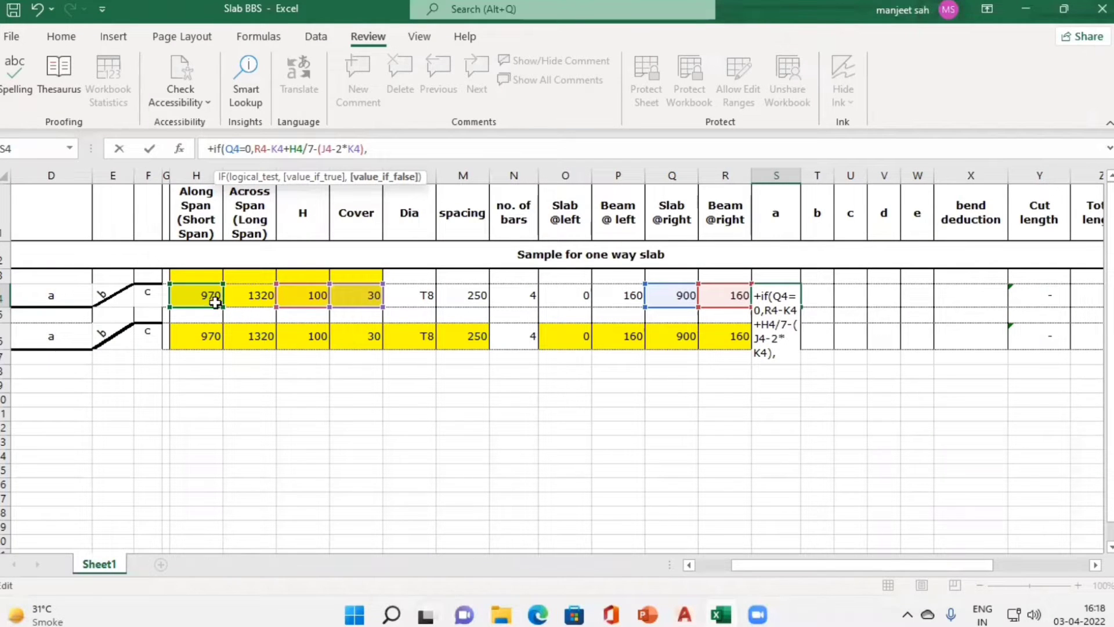
pyautogui.click(675, 296)
pyautogui.write('/4')
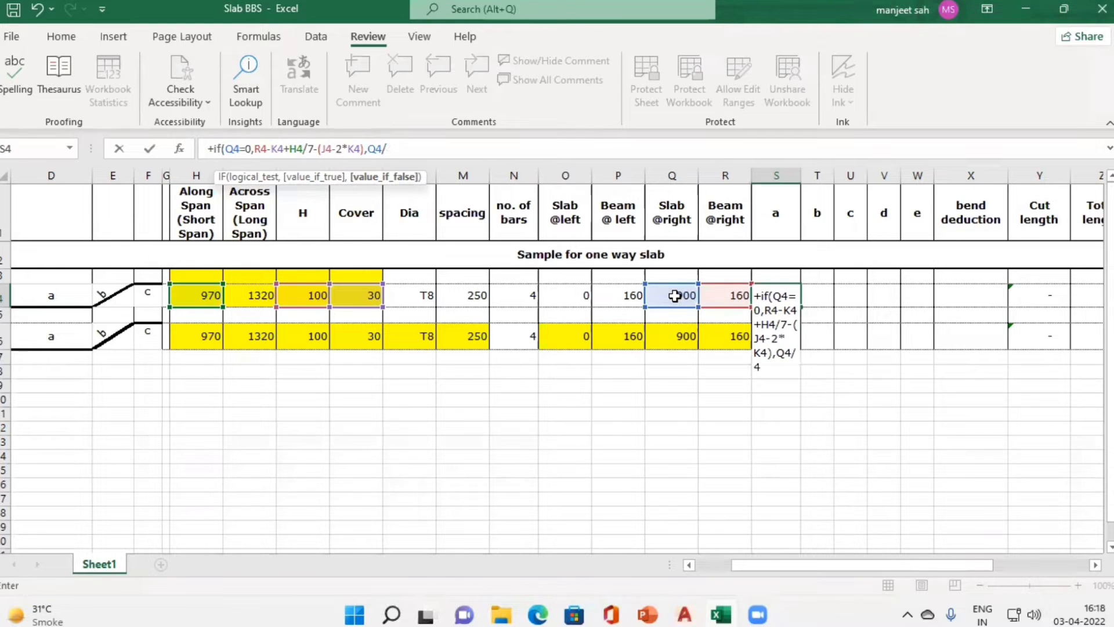
pyautogui.hotkey('alt', 'Tab')
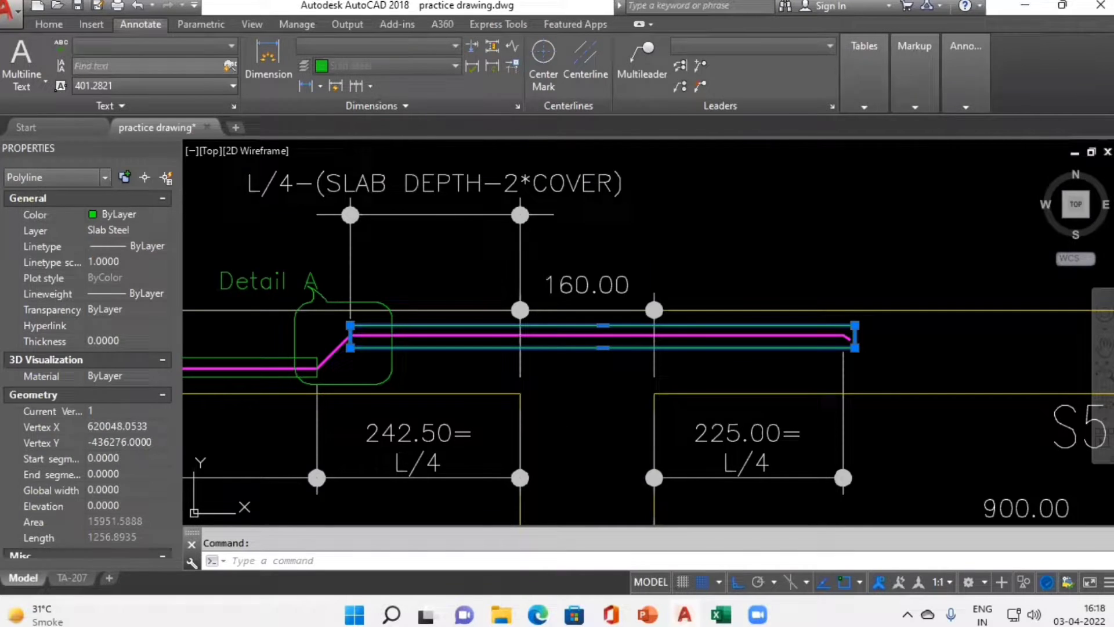
pyautogui.hotkey('alt', 'Tab')
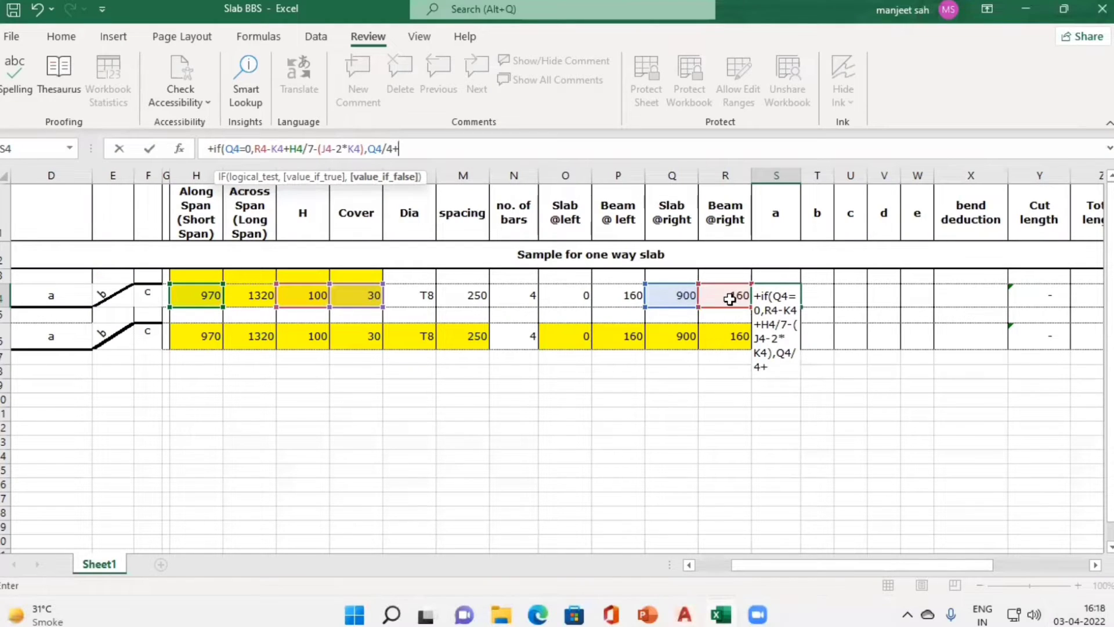
pyautogui.click(729, 297)
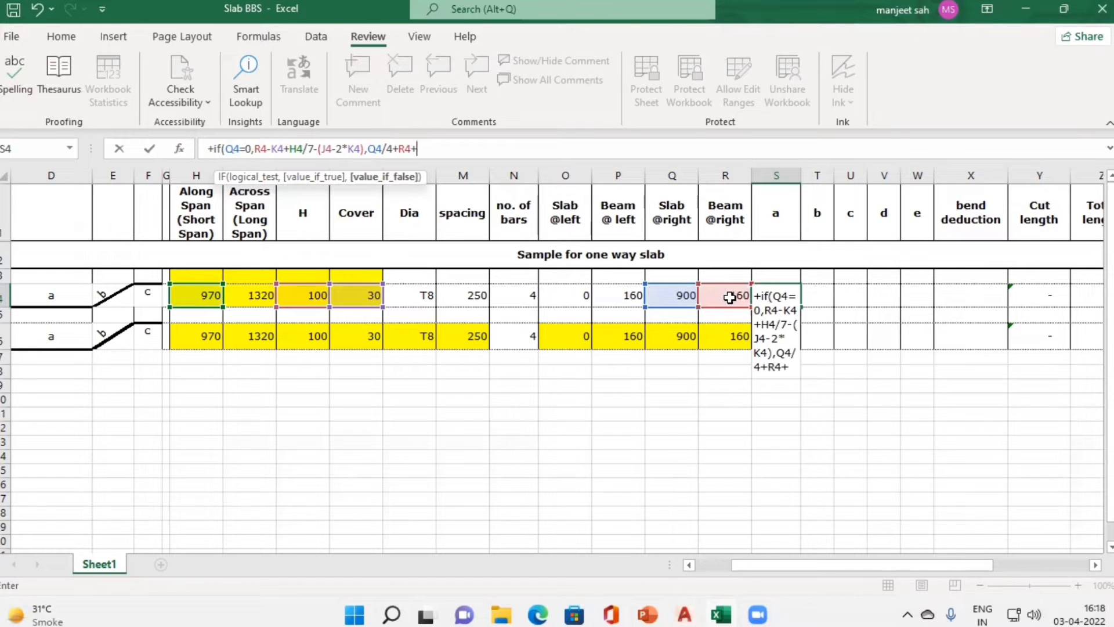
# Step: Check the L/4-(SLAB DEPTH-2*COVER) dimension in AutoCAD and add the short span divided by four, H4/4, to the Excel formula
pyautogui.hotkey('alt', 'Tab')
pyautogui.moveTo(449, 417)
pyautogui.mouseDown()
pyautogui.moveTo(890, 409)
pyautogui.moveTo(710, 416)
pyautogui.mouseUp()
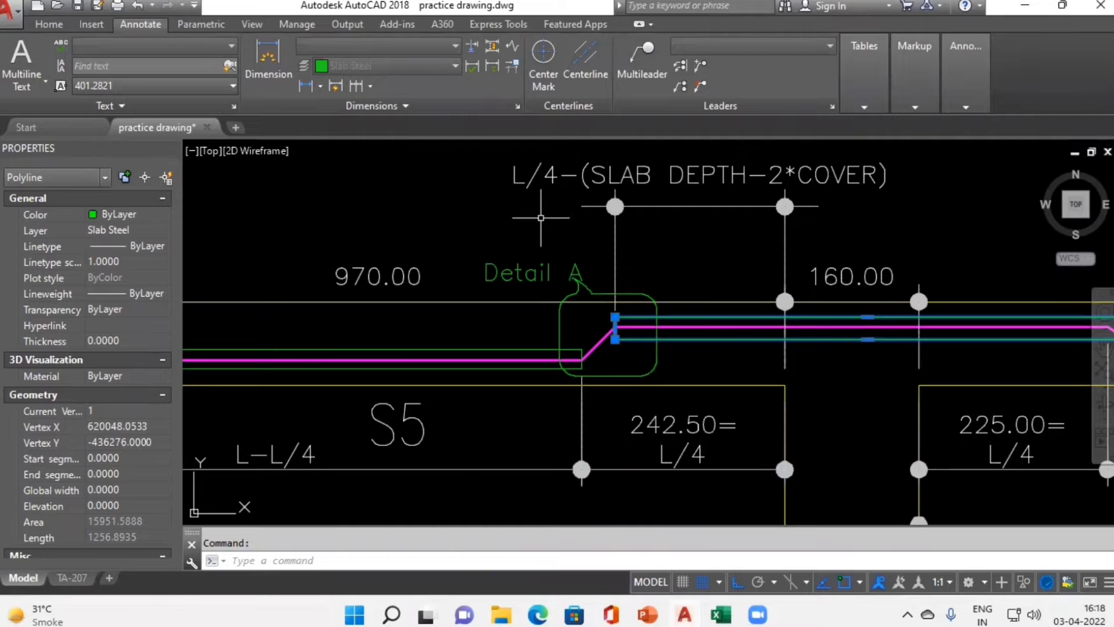
pyautogui.hotkey('alt', 'Tab')
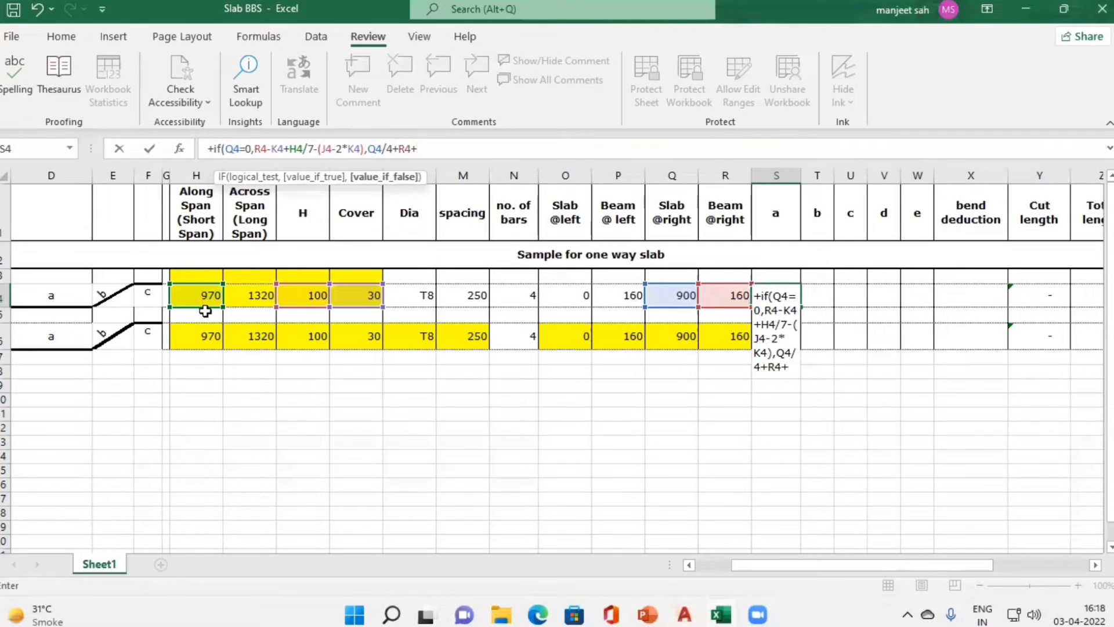
pyautogui.click(202, 291)
pyautogui.write('/4-(')
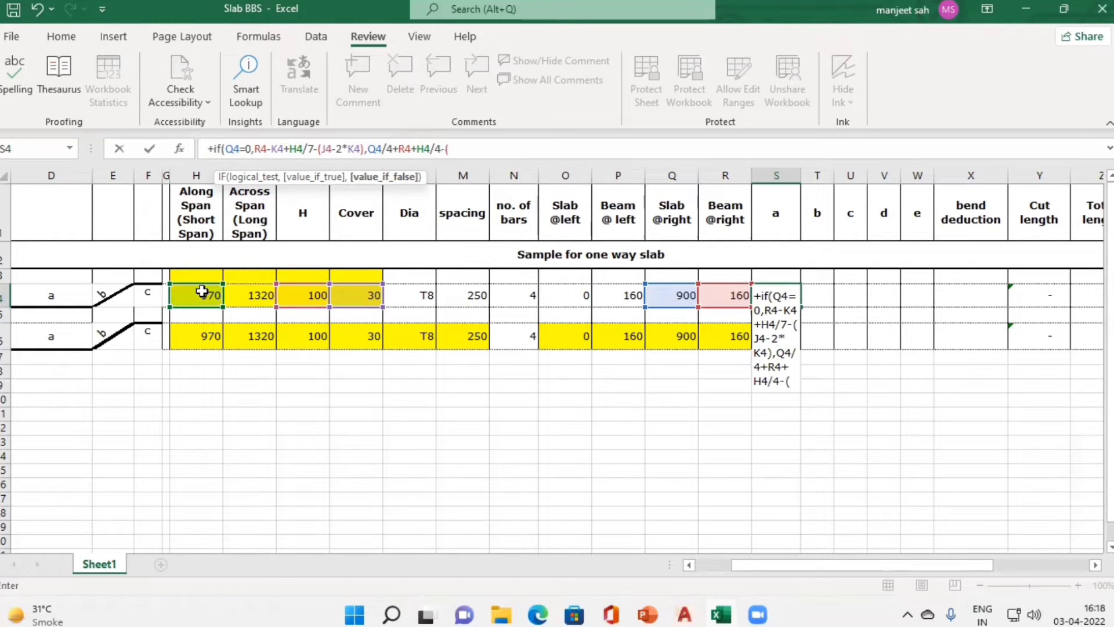
# Step: Subtract (J4-2*K4) in the value-if-false part, close the IF function and enter the formula in S4
pyautogui.click(300, 294)
pyautogui.write('-2*')
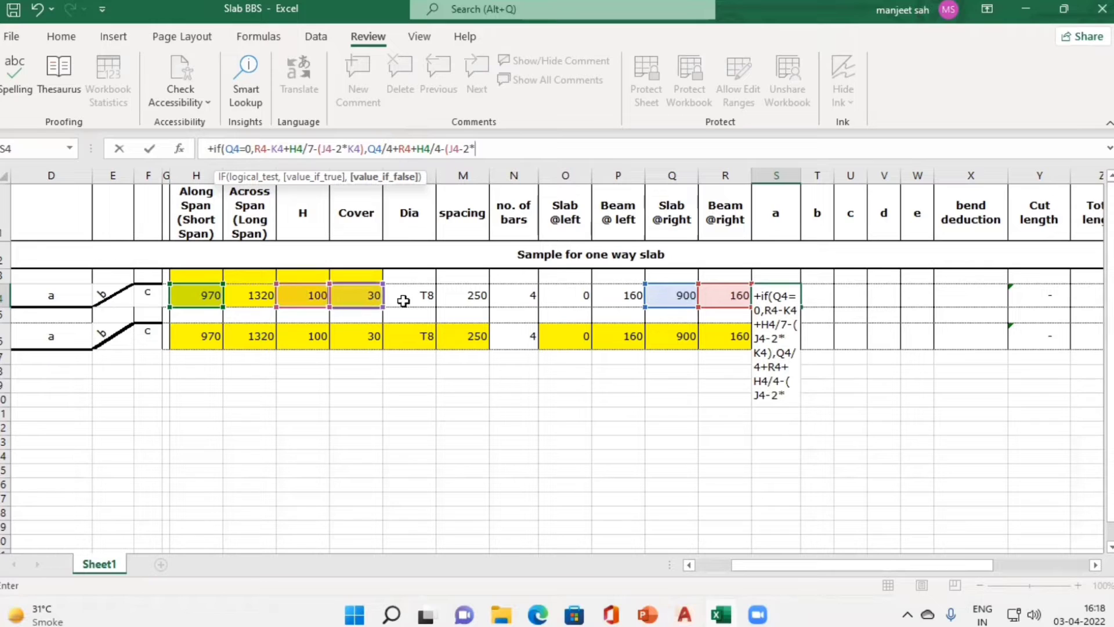
pyautogui.click(365, 294)
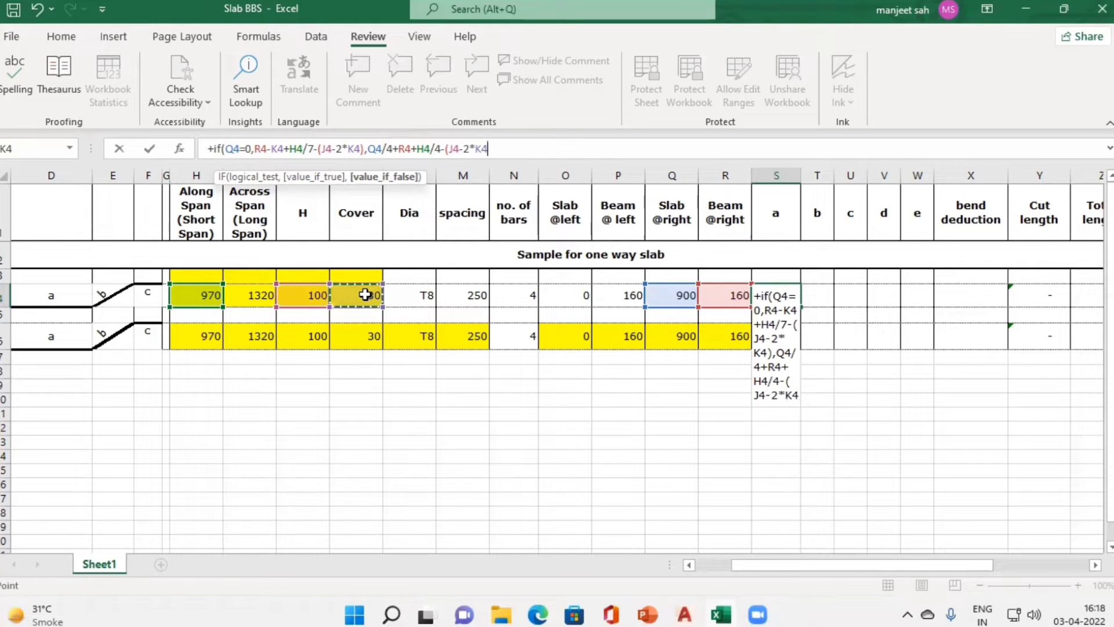
pyautogui.write(')')
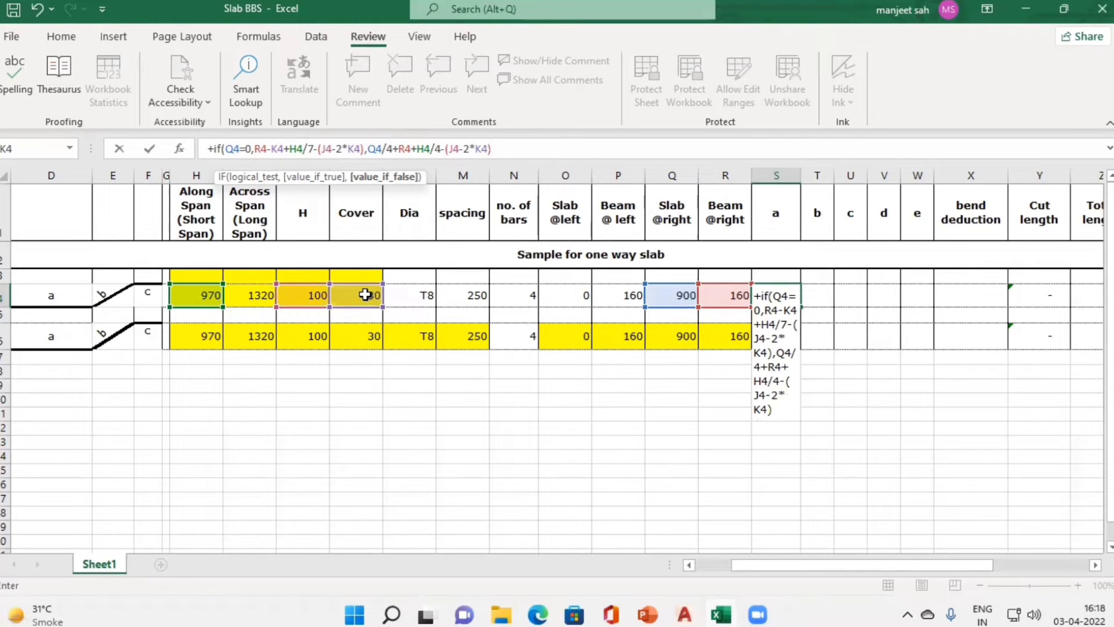
pyautogui.write(')')
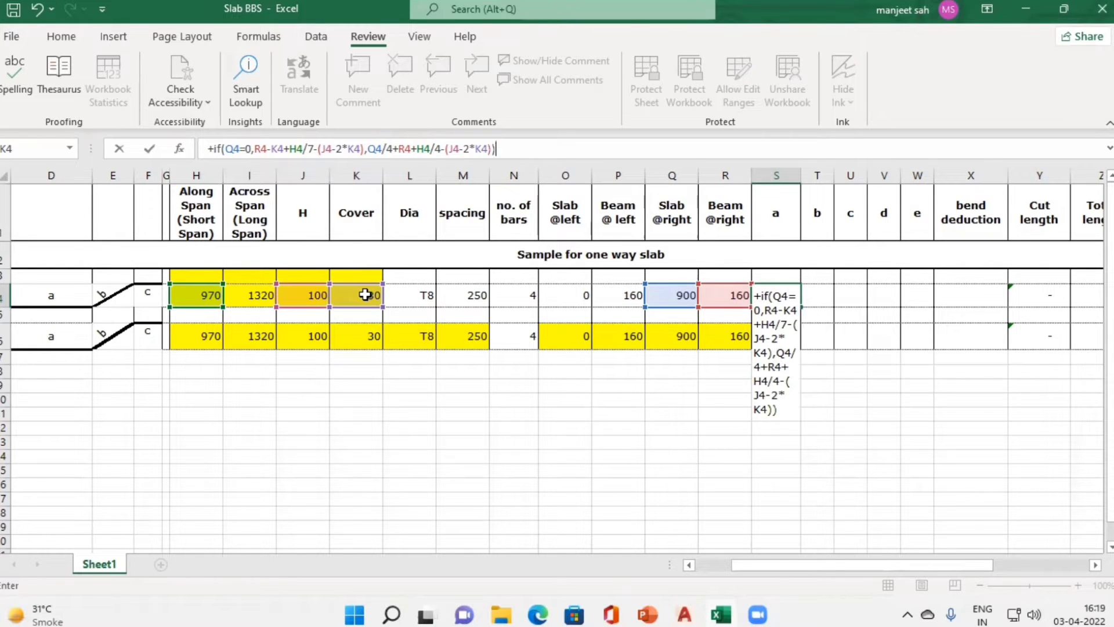
pyautogui.press('Tab')
pyautogui.press('Left')
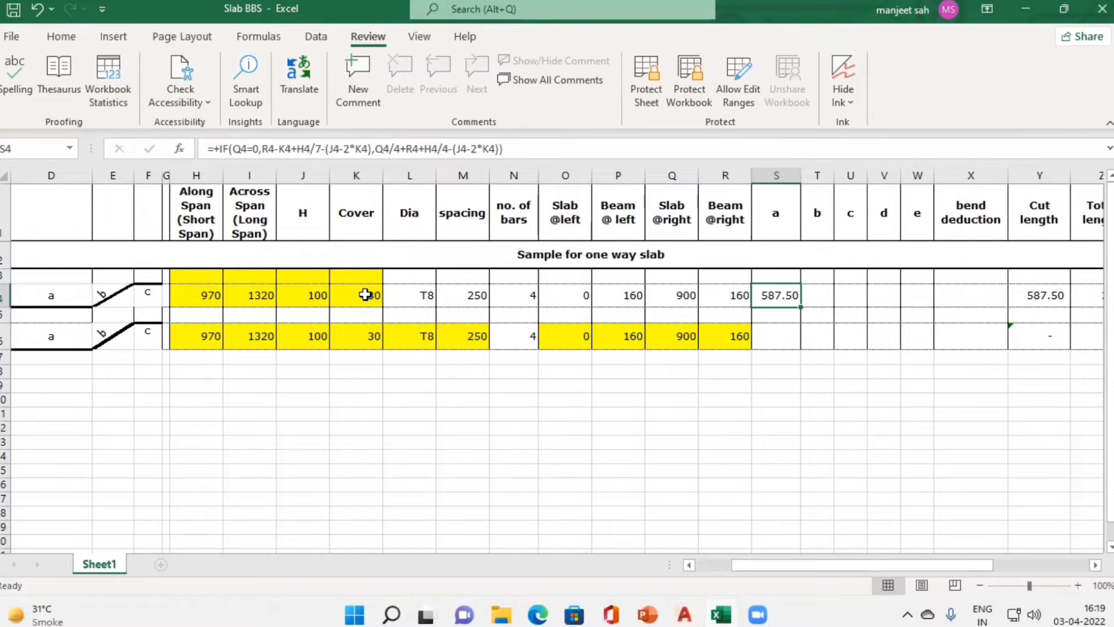
# Step: Compare the S4 result with the magenta bar's upper length dimension in AutoCAD and return to Excel at cell T4
pyautogui.hotkey('alt', 'Tab')
pyautogui.scroll(-5, 468, 460)
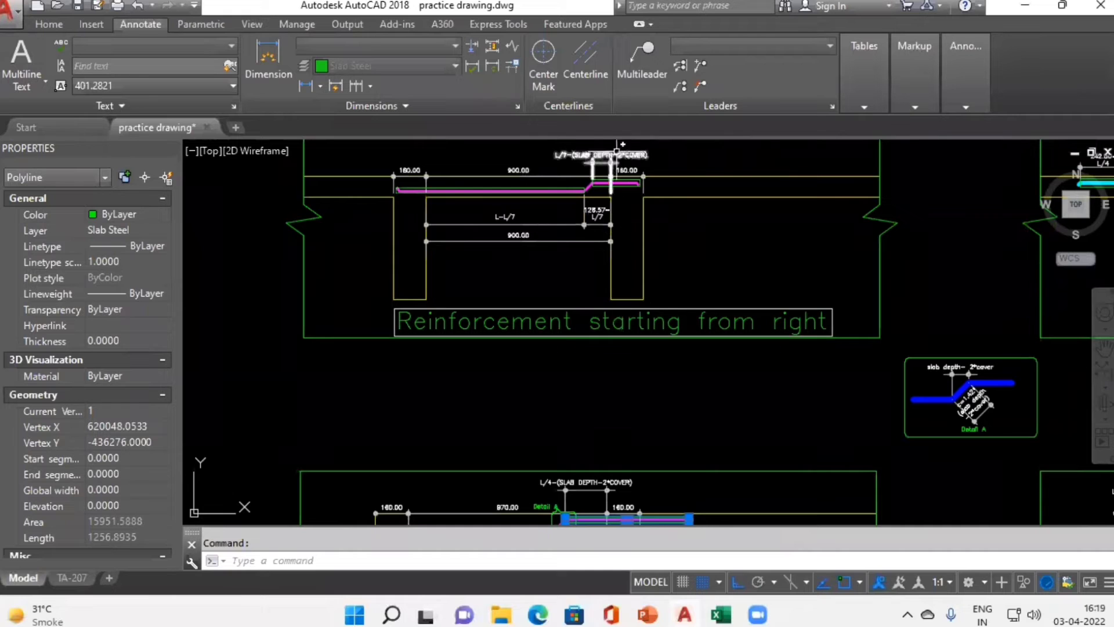
pyautogui.press('Escape')
pyautogui.scroll(3, 610, 226)
pyautogui.scroll(-3, 609, 232)
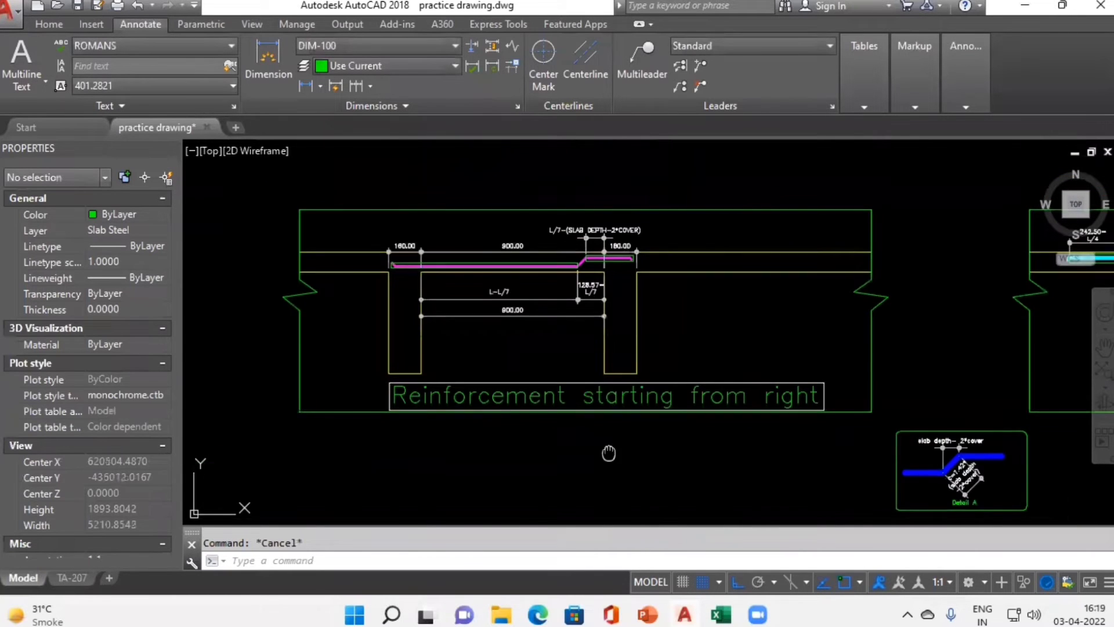
pyautogui.moveTo(608, 453); pyautogui.dragTo(608, 226)
pyautogui.scroll(-3, 608, 227)
pyautogui.scroll(4, 586, 383)
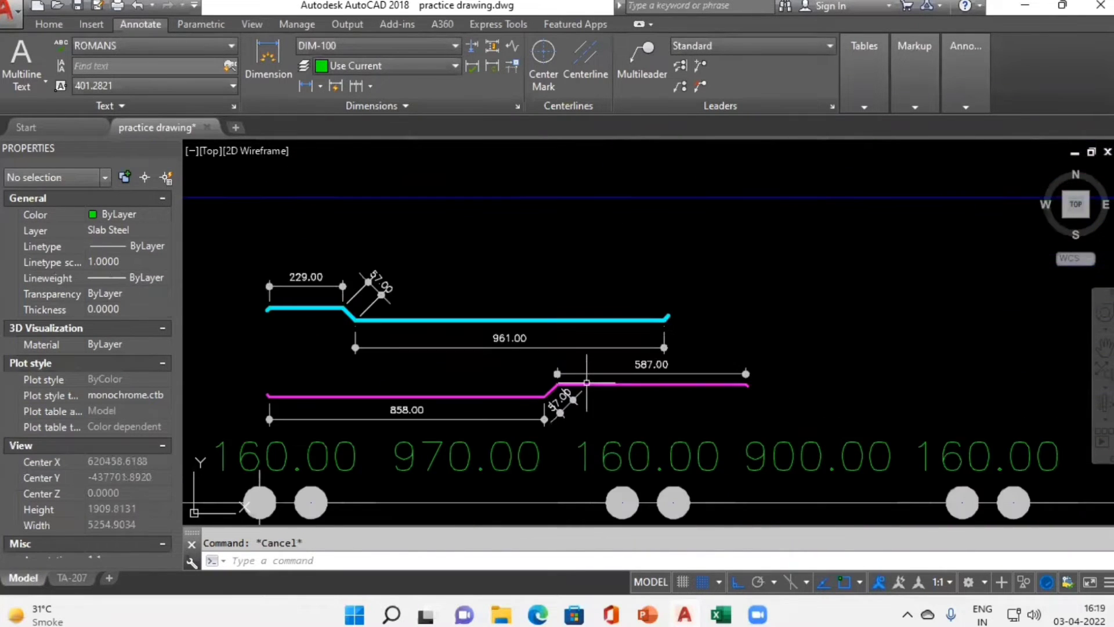
pyautogui.scroll(2, 651, 385)
pyautogui.scroll(2, 654, 416)
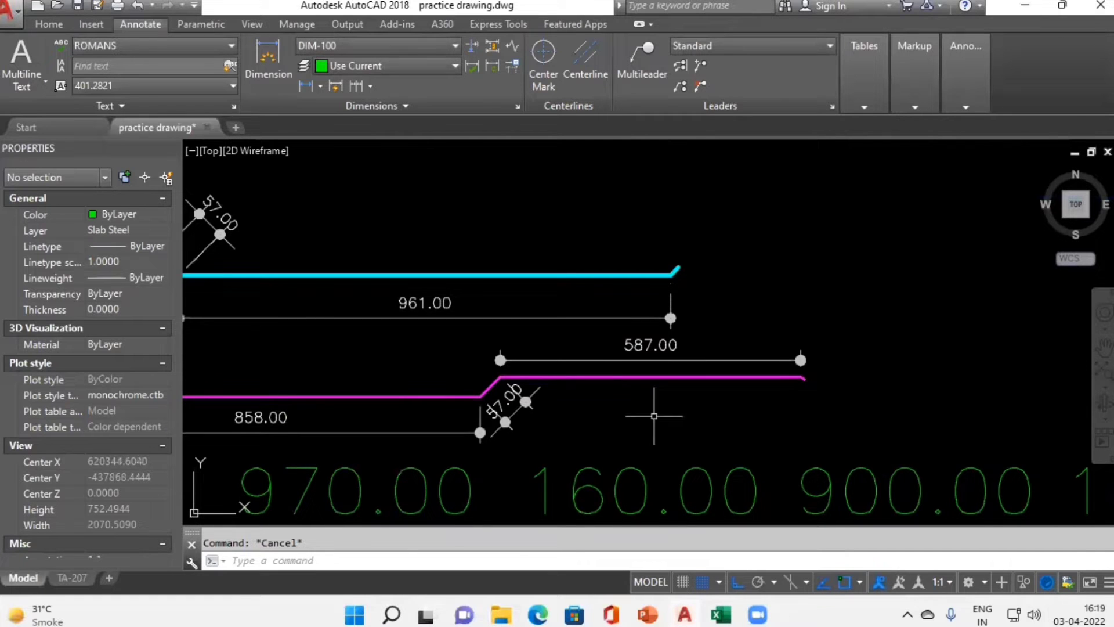
pyautogui.scroll(-2, 600, 410)
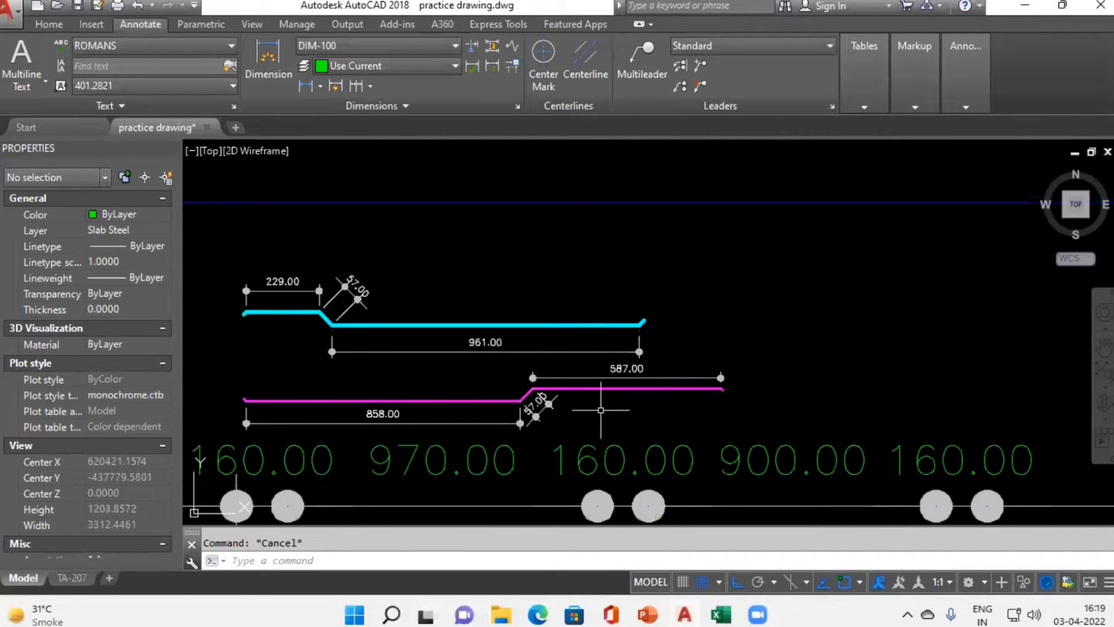
pyautogui.hotkey('alt', 'Tab')
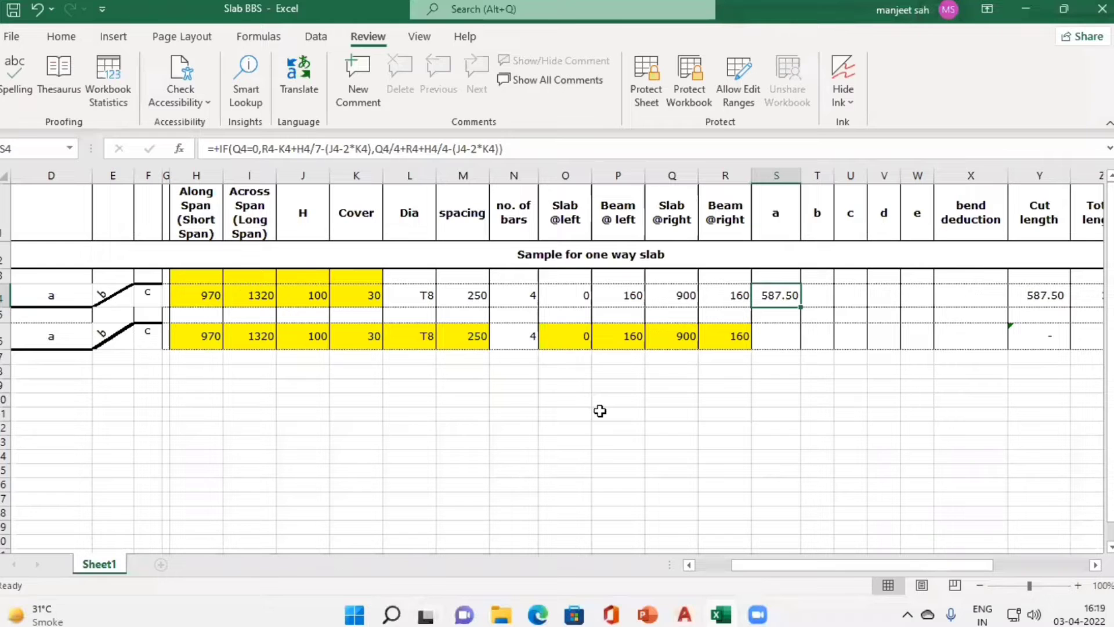
pyautogui.press('Right')
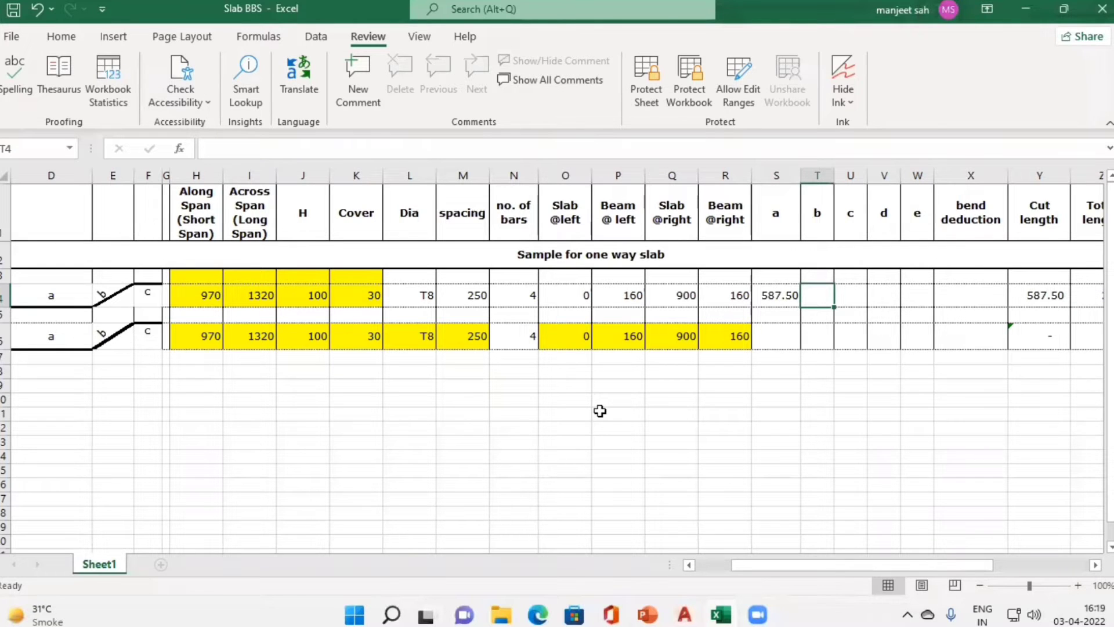
# Step: Examine in AutoCAD the inclined bar portions, the L/4 section's bend and the Detail A length formula
pyautogui.hotkey('alt', 'Tab')
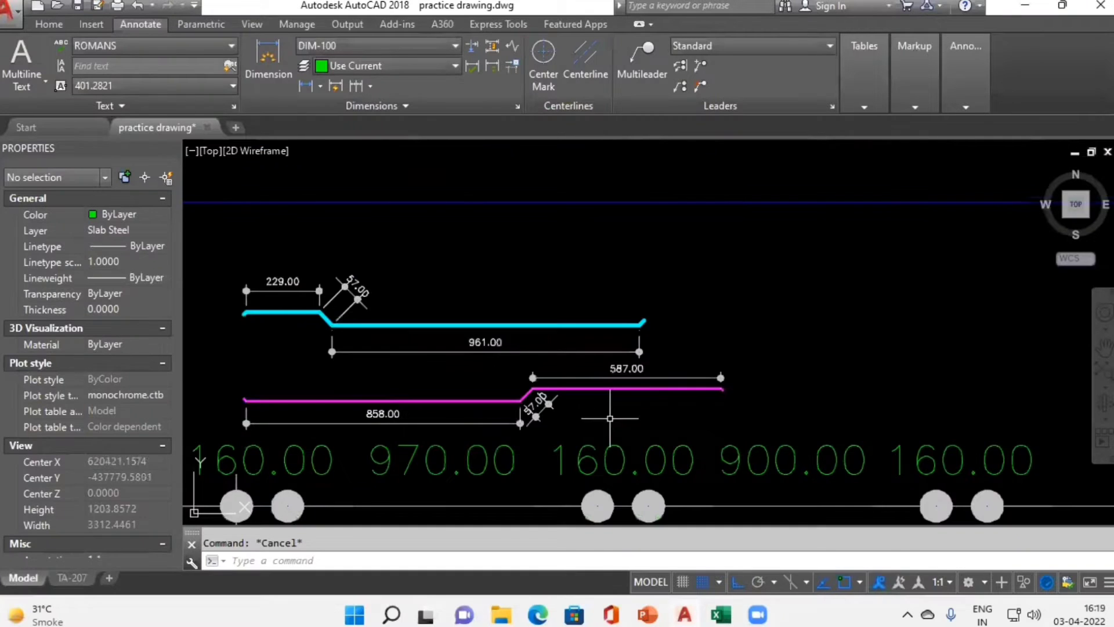
pyautogui.scroll(-2, 556, 415)
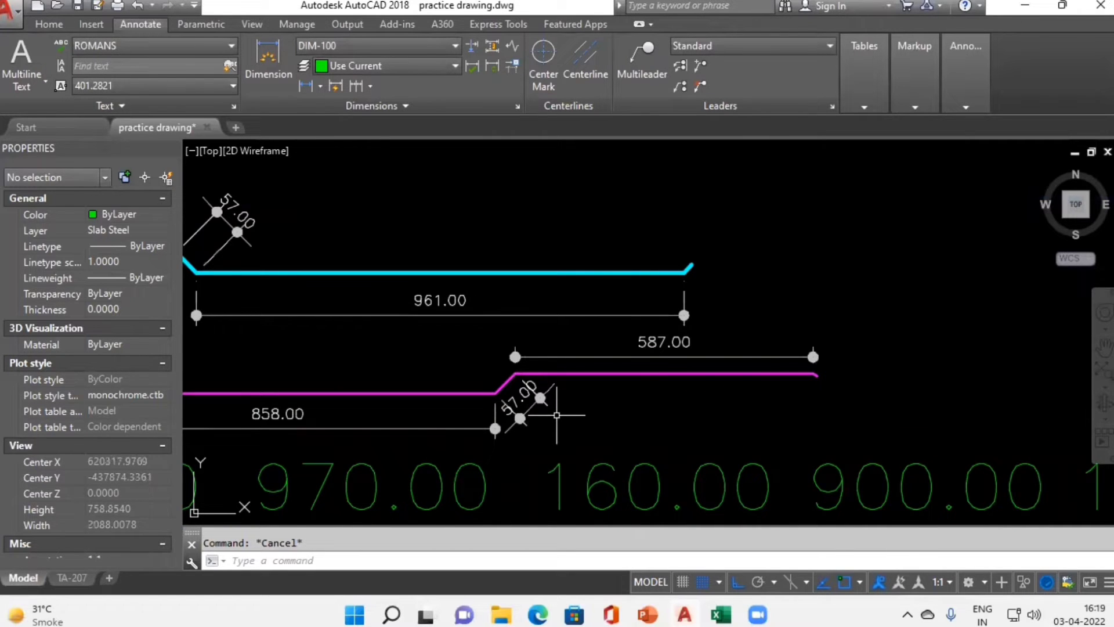
pyautogui.scroll(-2, 302, 375)
pyautogui.scroll(5, 316, 296)
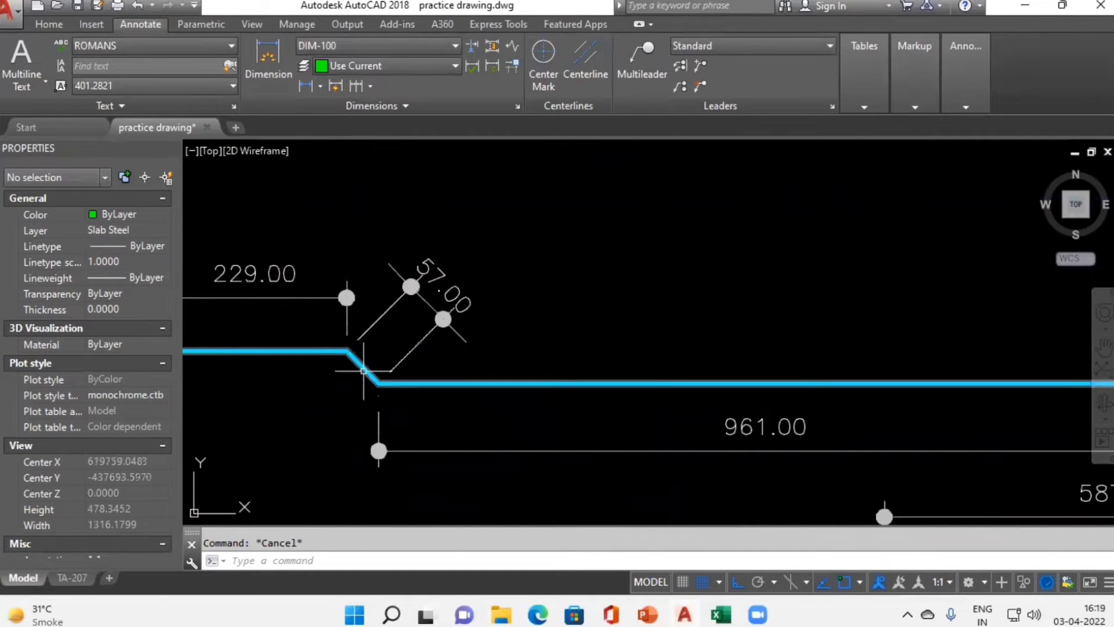
pyautogui.scroll(-6, 364, 370)
pyautogui.moveTo(460, 273); pyautogui.dragTo(449, 484)
pyautogui.scroll(5, 473, 293)
pyautogui.scroll(1, 473, 292)
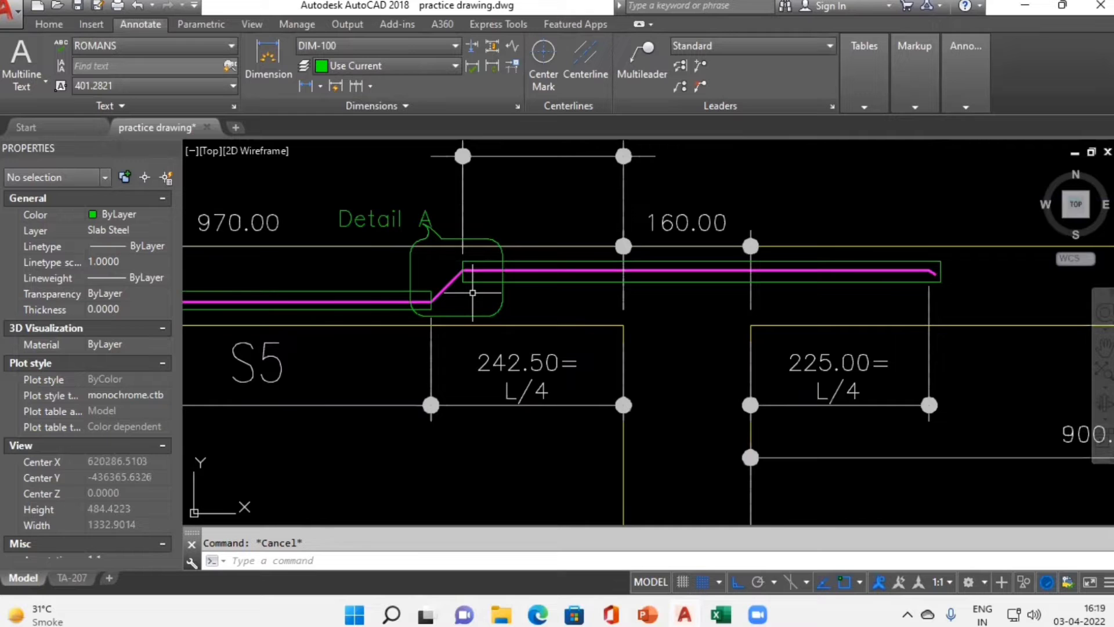
pyautogui.scroll(-6, 473, 293)
pyautogui.moveTo(762, 221); pyautogui.dragTo(544, 373)
pyautogui.scroll(5, 645, 335)
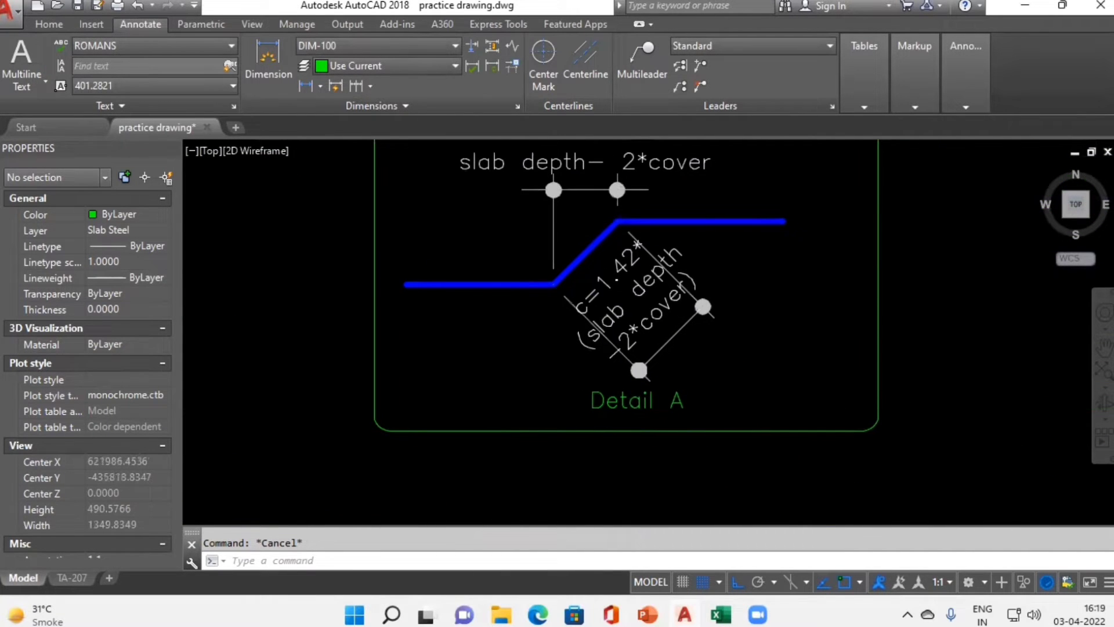
pyautogui.scroll(2, 749, 337)
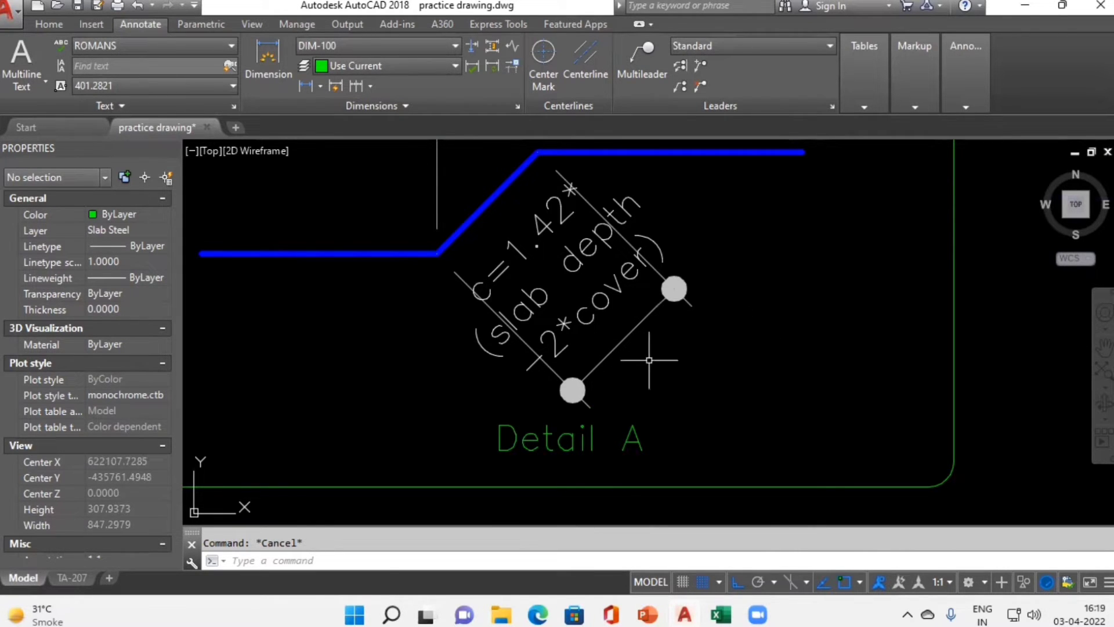
# Step: Edit the inclined dimension text in Detail A so the length is labelled b instead of c
pyautogui.click(502, 268)
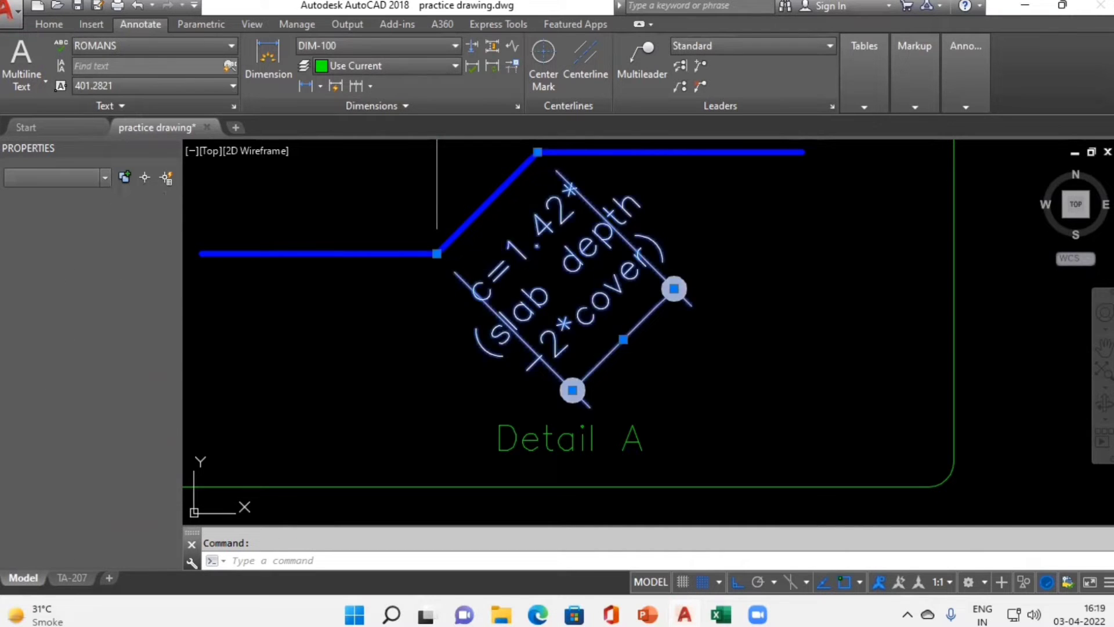
pyautogui.doubleClick(501, 269)
pyautogui.press('Delete')
pyautogui.write('b')
pyautogui.click(730, 301)
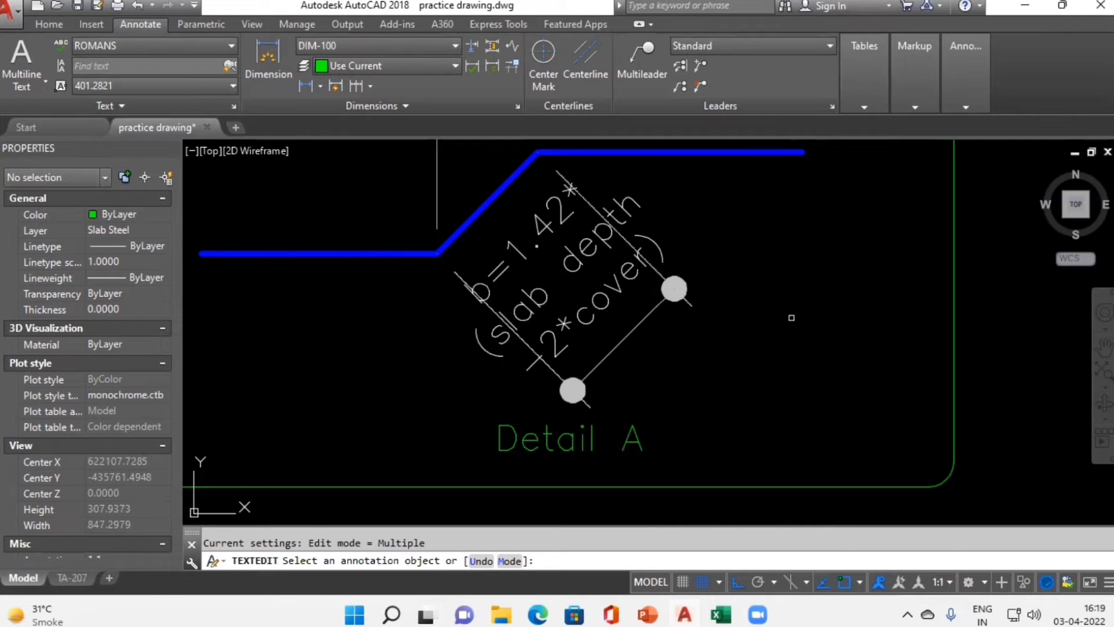
# Step: Switch to Excel, enter +1.42*(J4-2*K4) in T4 for length b, autofit column T and select U4
pyautogui.hotkey('alt', 'Tab')
pyautogui.write('+1')
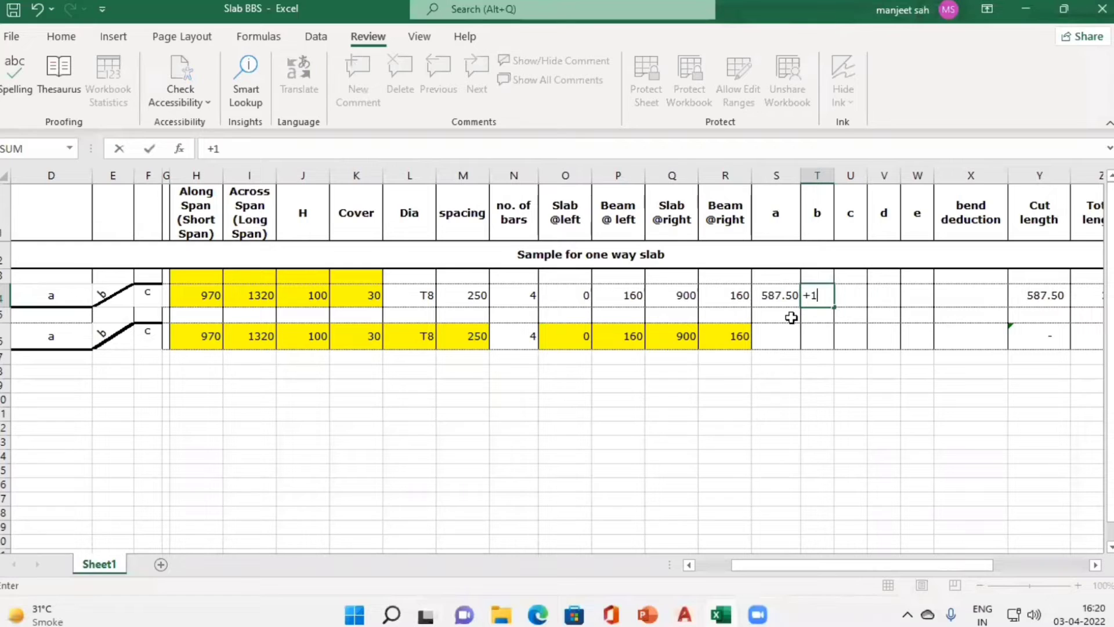
pyautogui.write('.42*(')
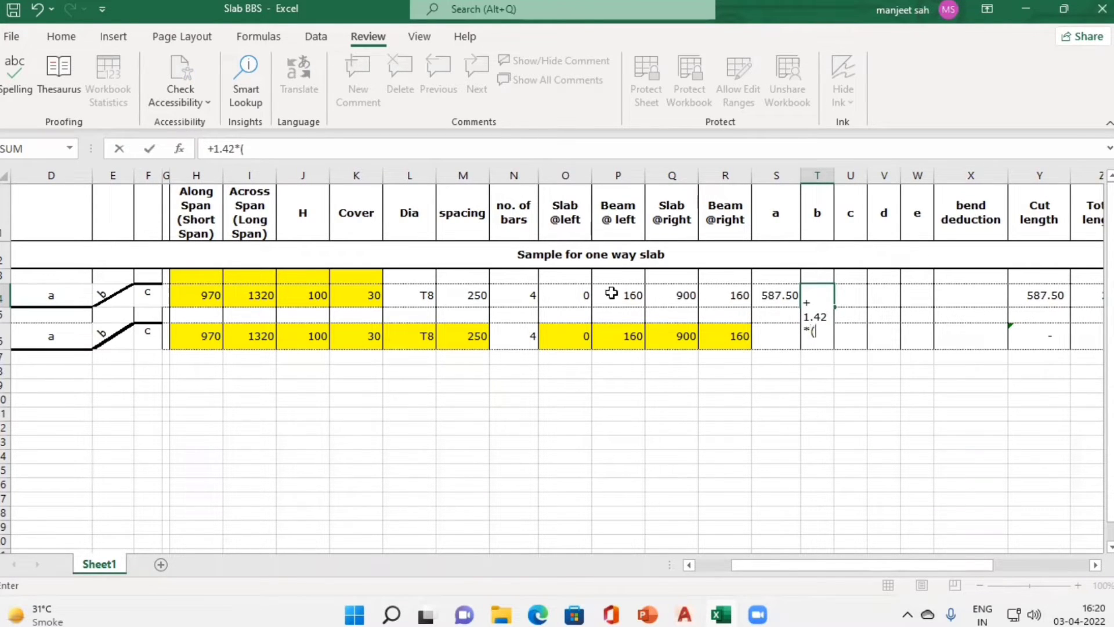
pyautogui.click(300, 293)
pyautogui.write('-2*')
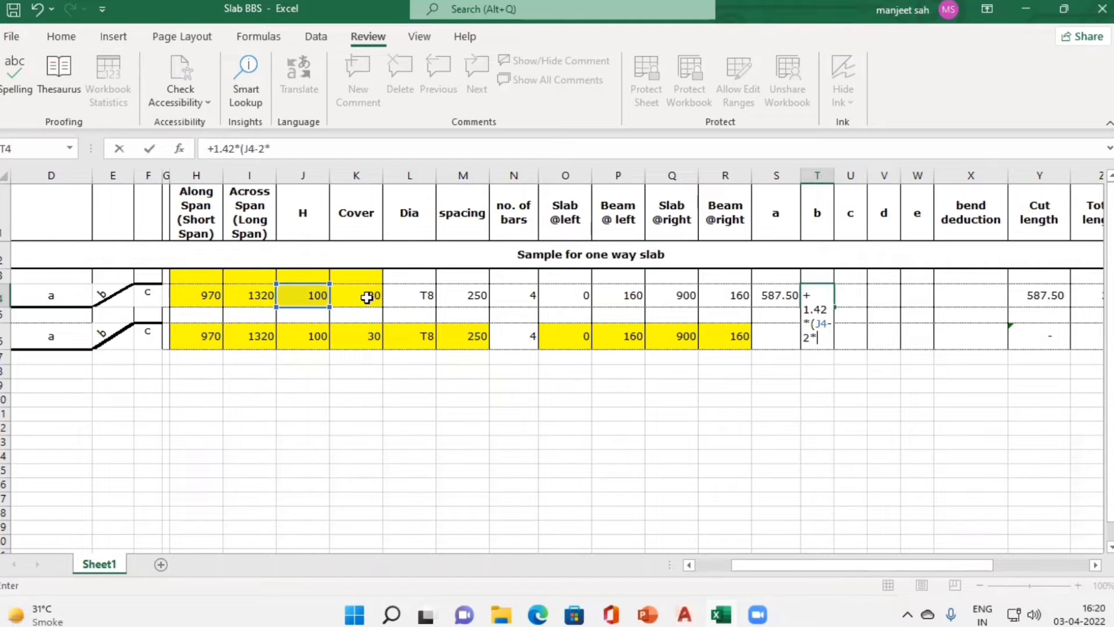
pyautogui.click(367, 298)
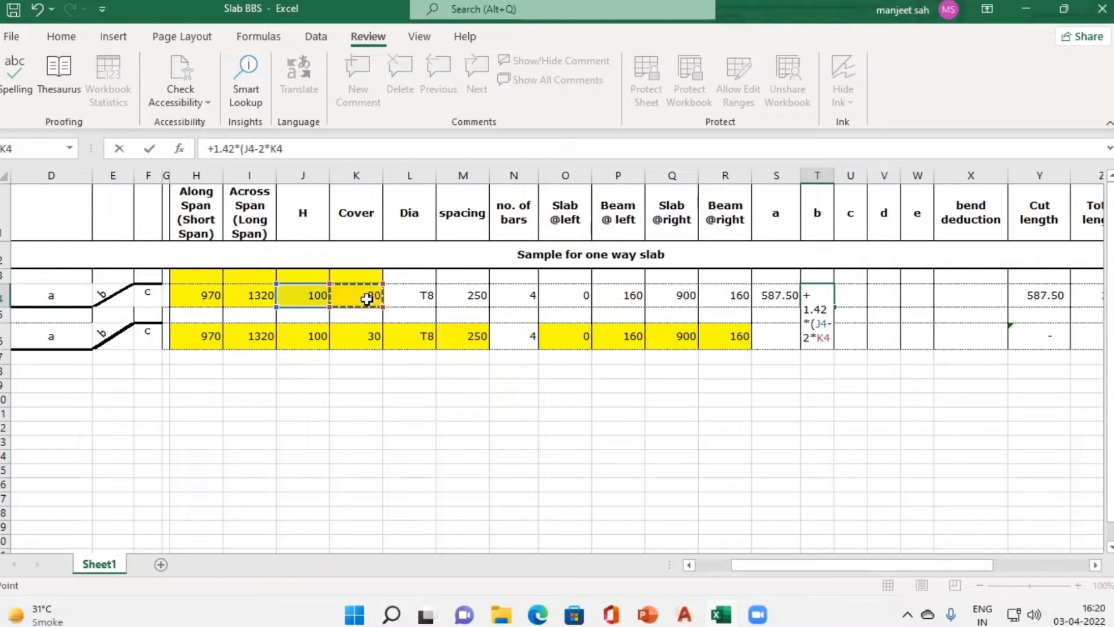
pyautogui.write(')')
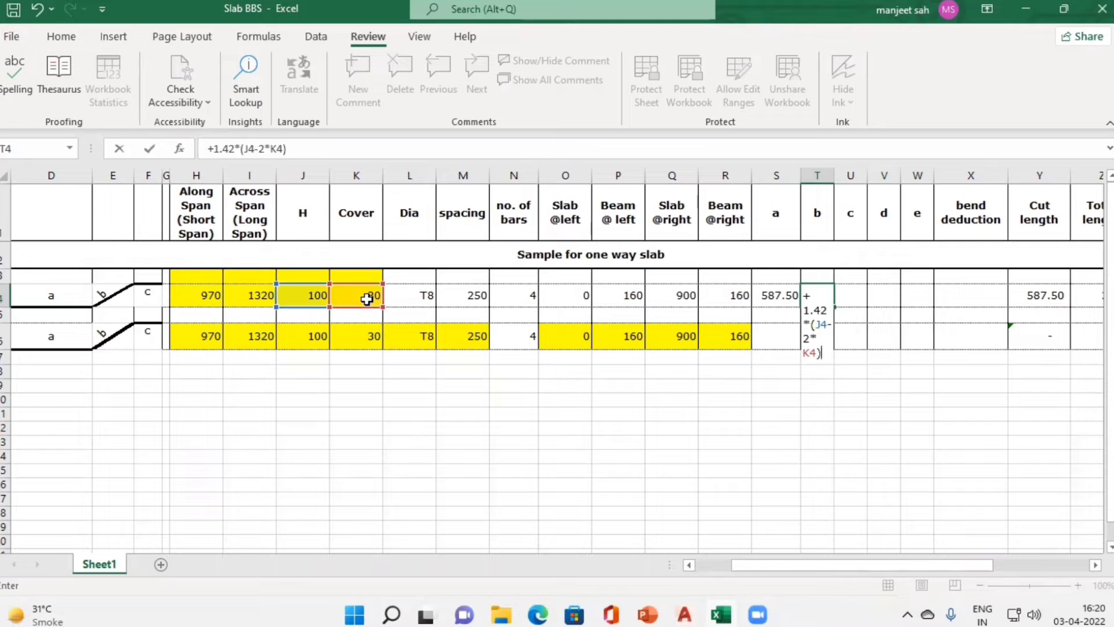
pyautogui.press('Return')
pyautogui.press('Up')
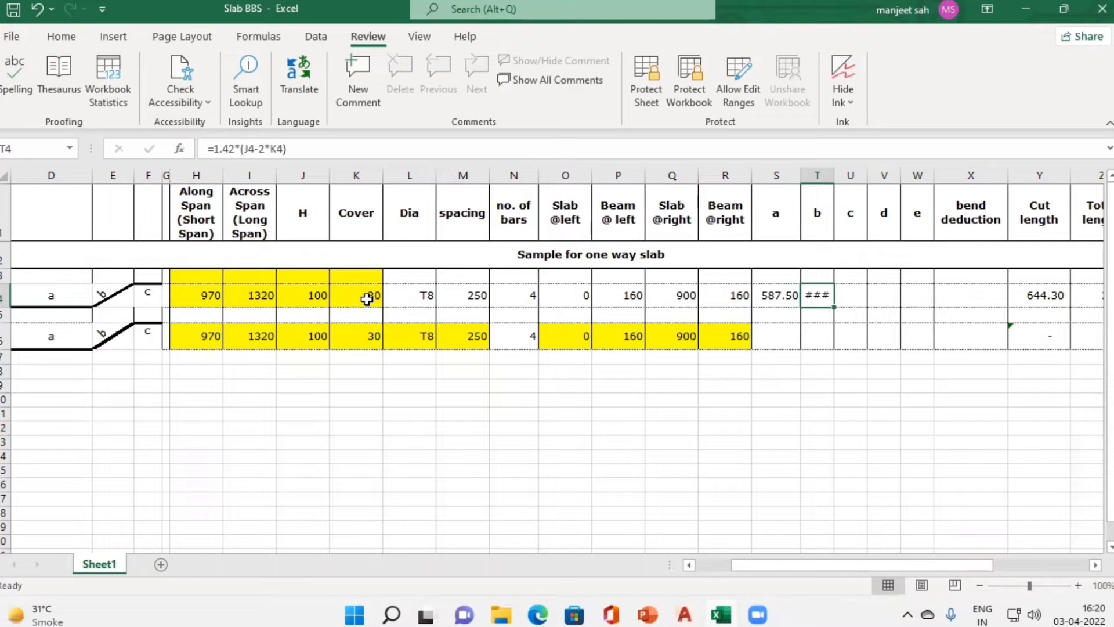
pyautogui.doubleClick(833, 174)
pyautogui.click(853, 307)
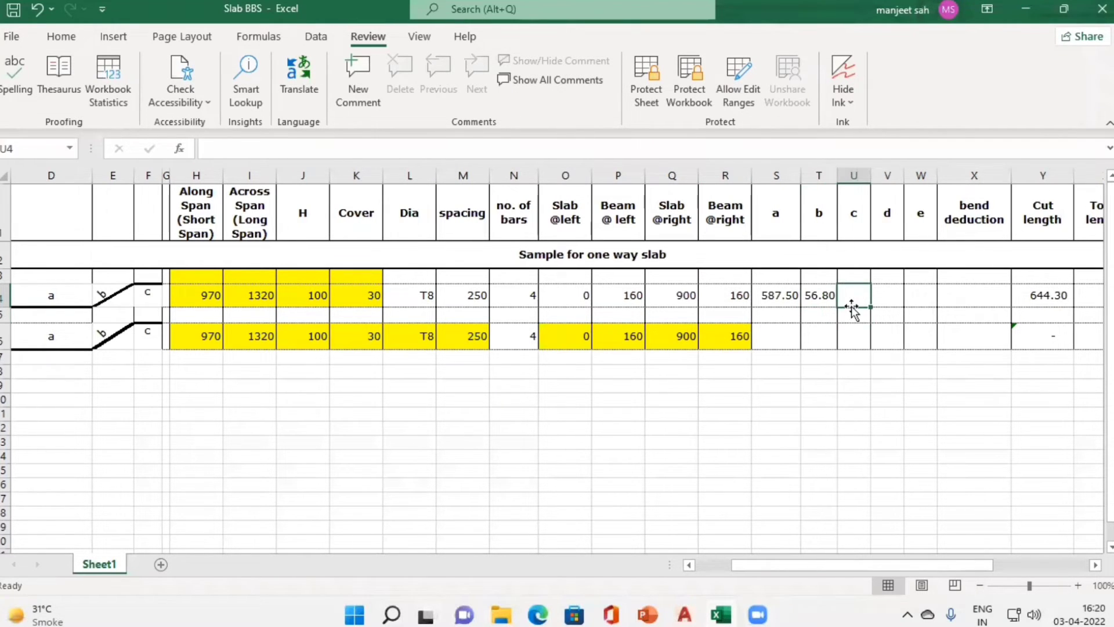
# Step: Switch to AutoCAD and examine the L/4 dimensions around Detail A in the lower S5 section with reinforcement starting from right
pyautogui.hotkey('alt', 'Tab')
pyautogui.scroll(-2, 795, 293)
pyautogui.press('Escape')
pyautogui.scroll(-3, 798, 293)
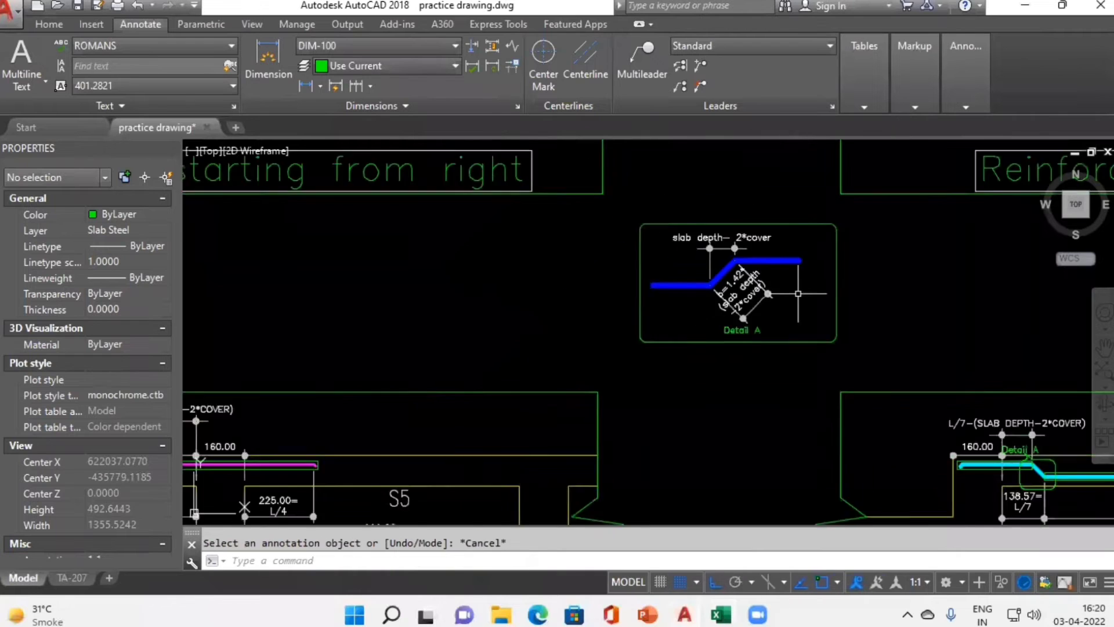
pyautogui.scroll(-3, 798, 293)
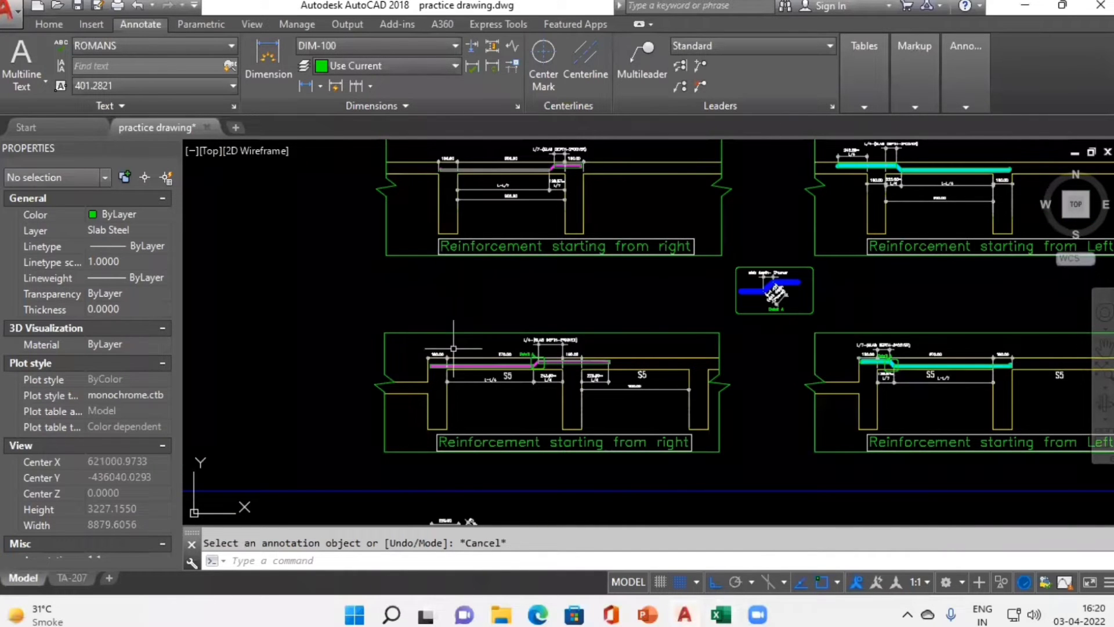
pyautogui.scroll(2, 537, 406)
pyautogui.scroll(1, 561, 398)
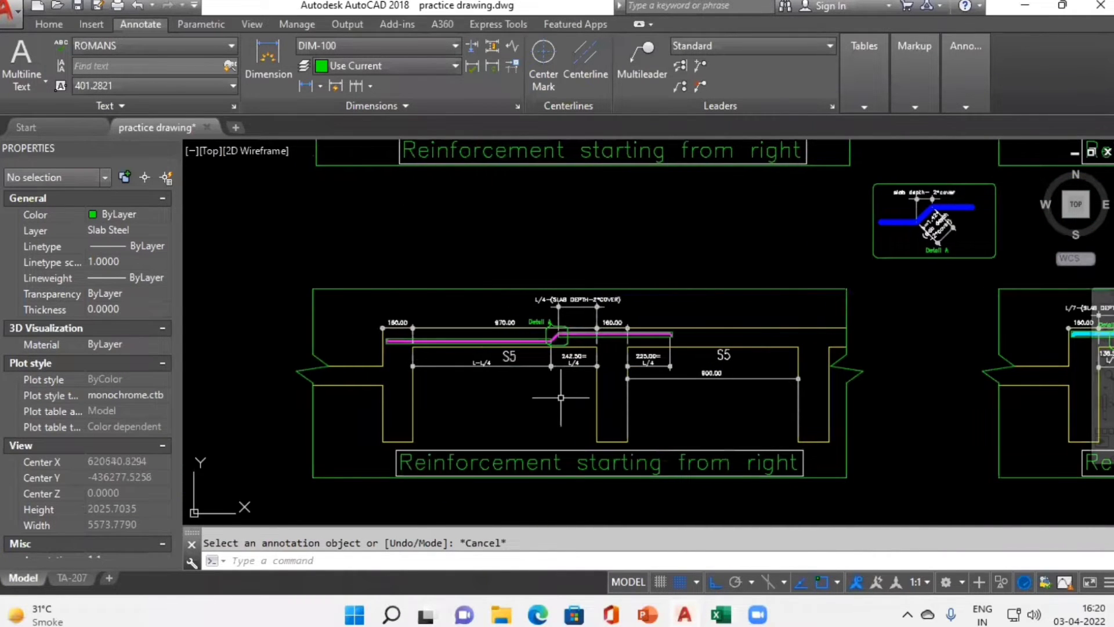
pyautogui.scroll(3, 561, 398)
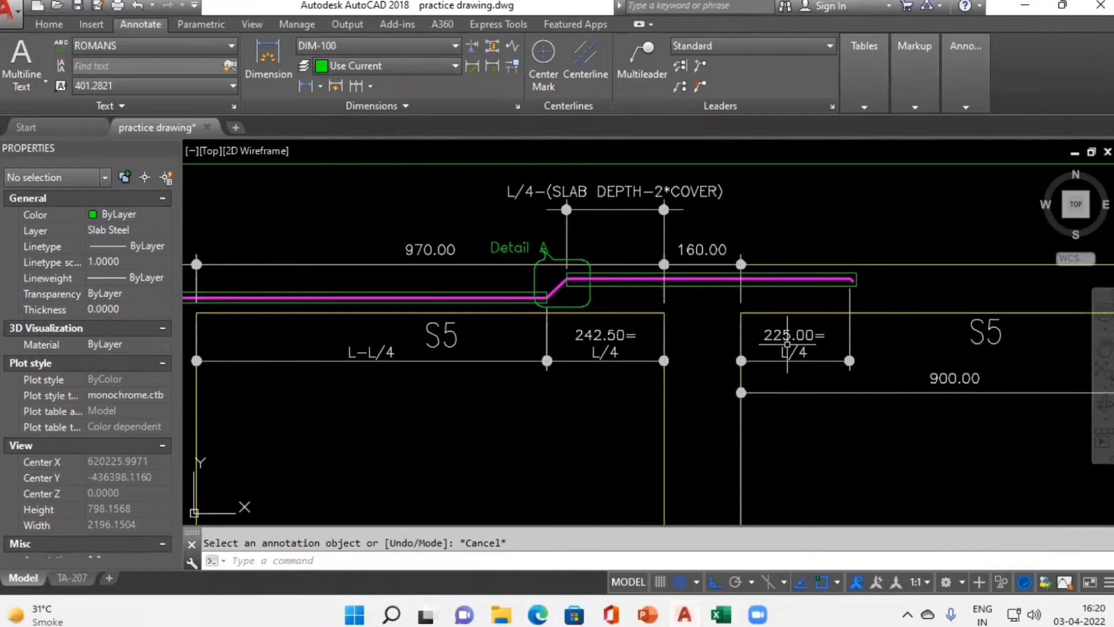
# Step: Inspect the magenta bar's lower straight part with its green outline, the L-L/4 dimension and the bar's extension into the adjoining span
pyautogui.moveTo(547, 417); pyautogui.dragTo(672, 413)
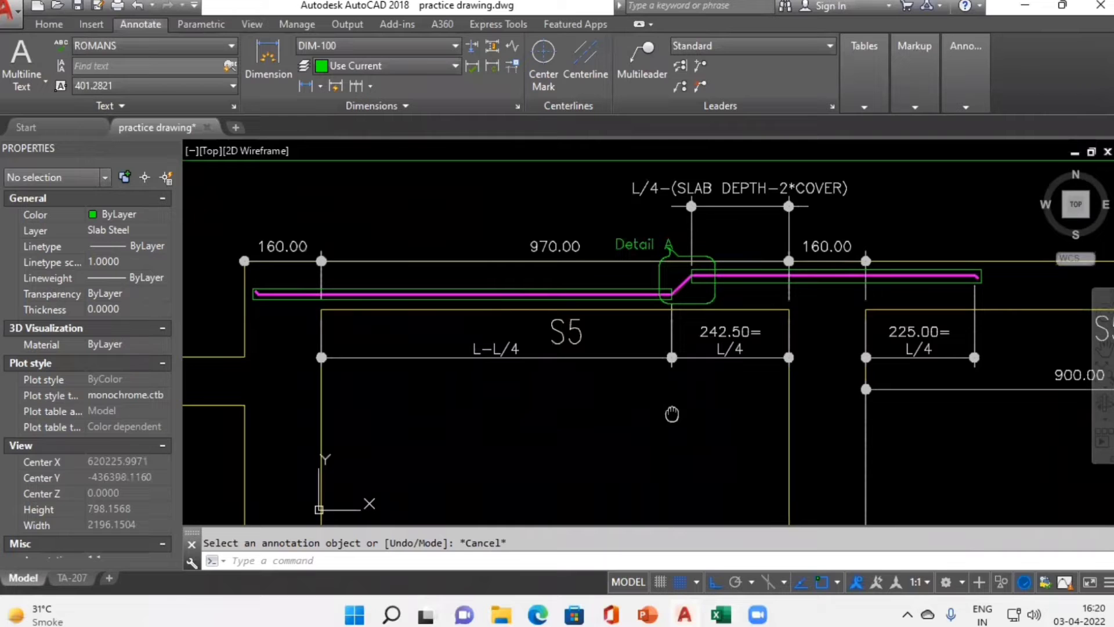
pyautogui.scroll(2, 367, 314)
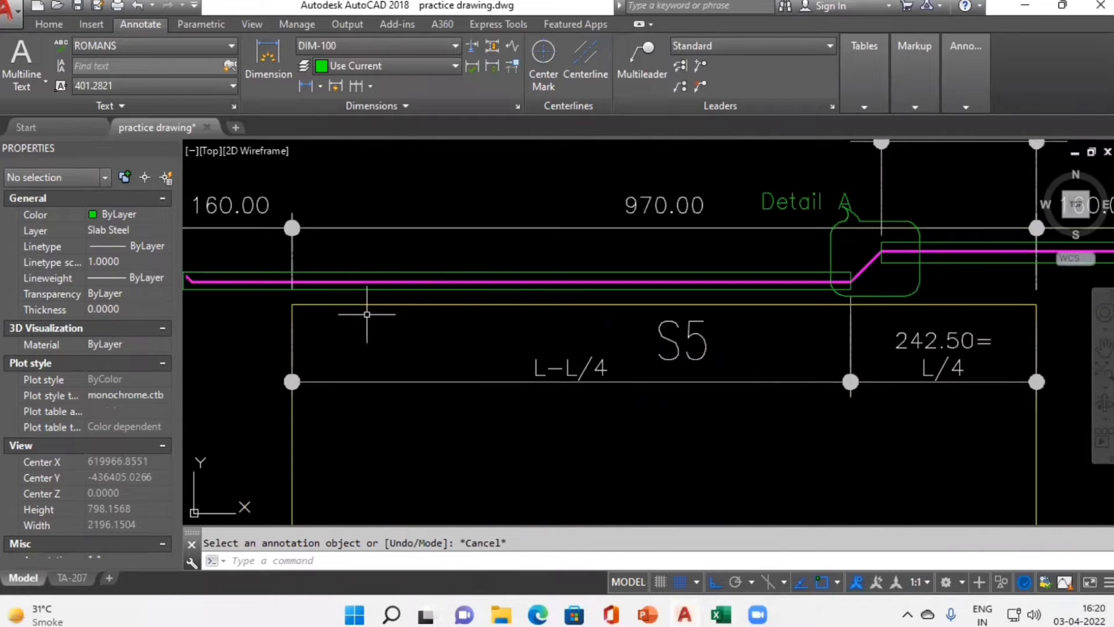
pyautogui.moveTo(367, 314); pyautogui.dragTo(485, 344)
pyautogui.click(353, 320)
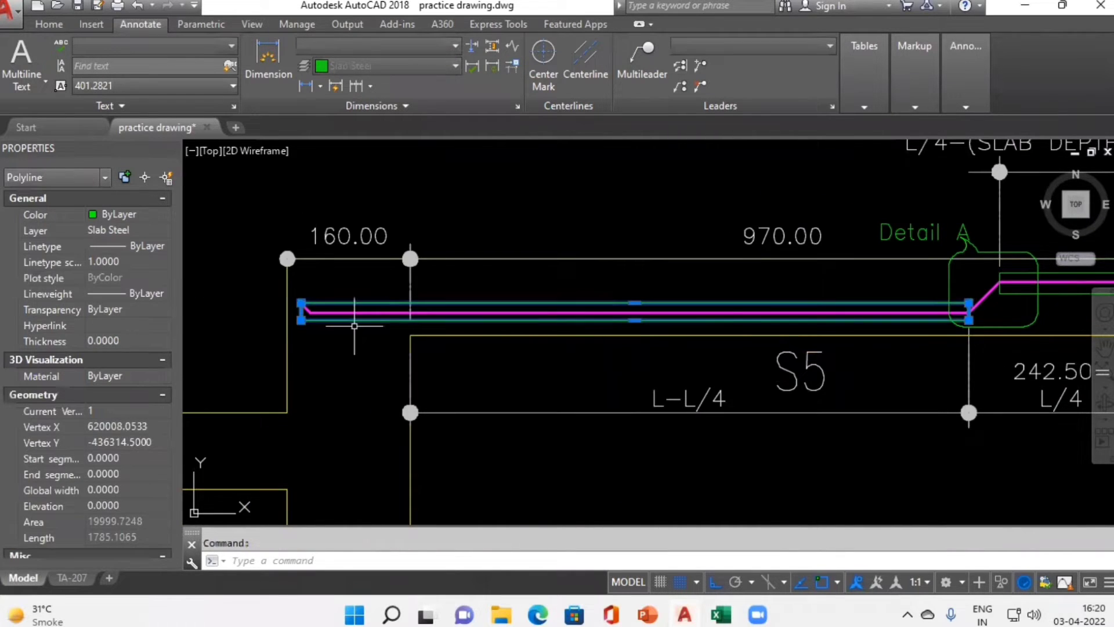
pyautogui.scroll(-2, 354, 326)
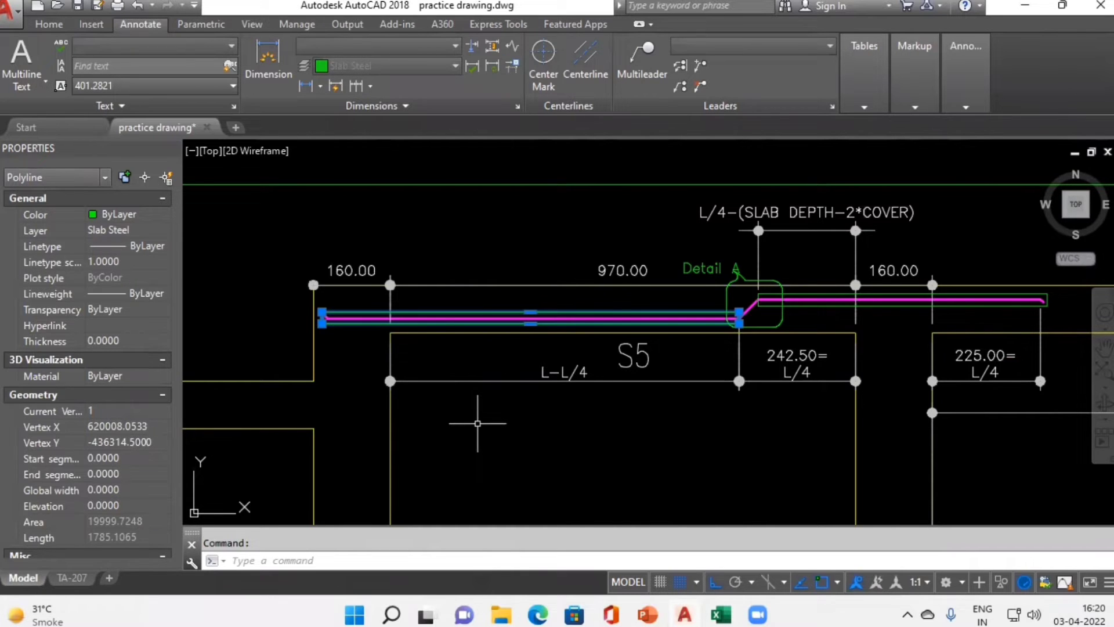
pyautogui.press('Escape')
pyautogui.scroll(2, 580, 408)
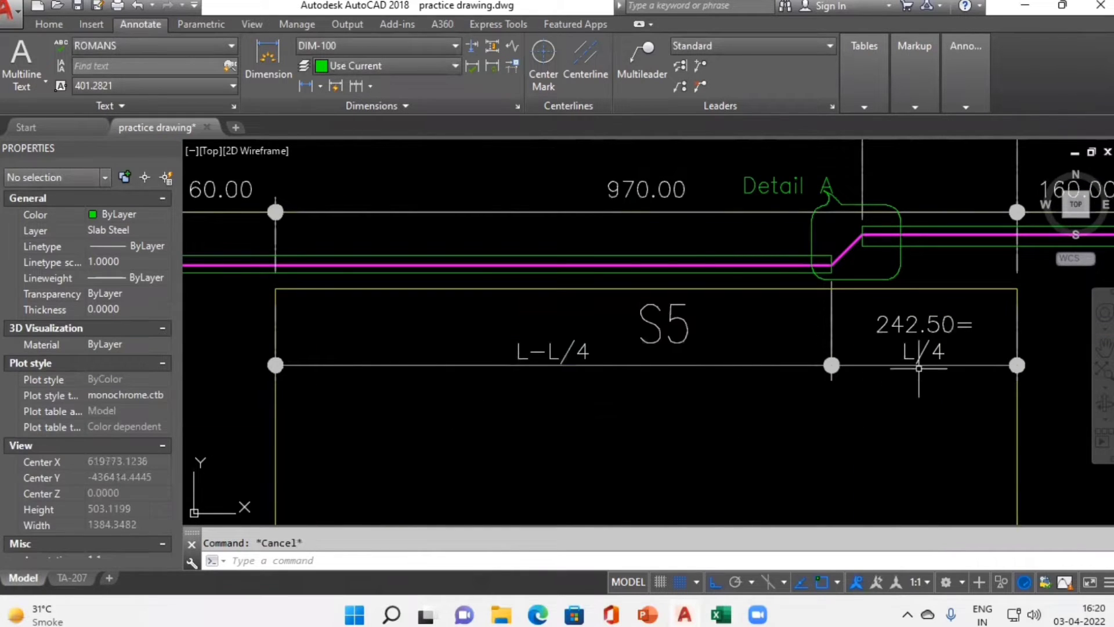
pyautogui.scroll(-2, 519, 386)
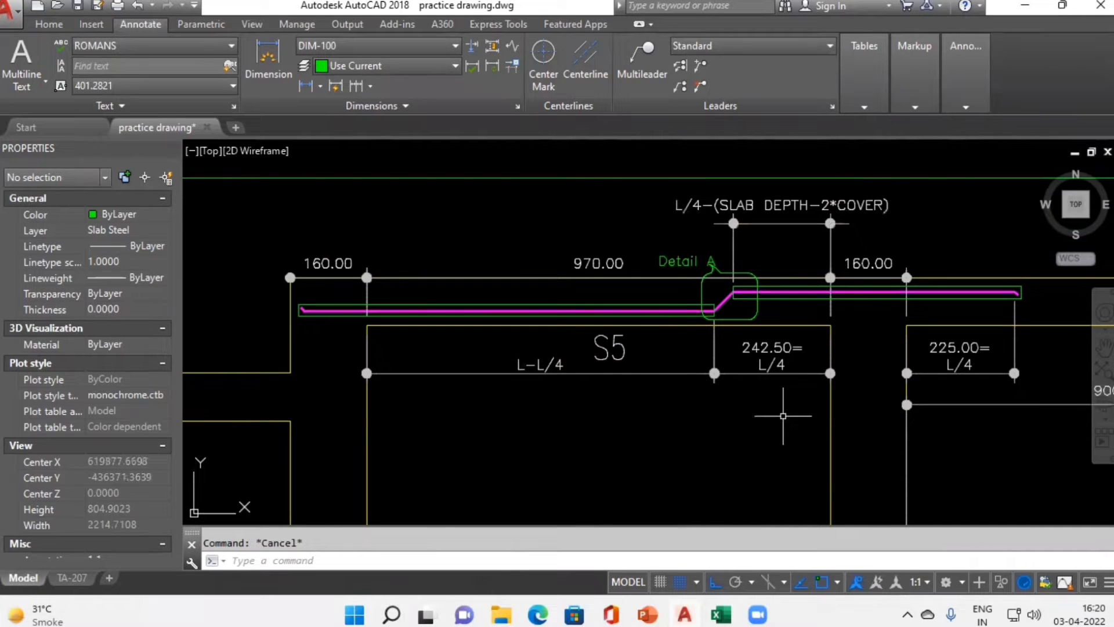
pyautogui.moveTo(858, 415); pyautogui.dragTo(663, 421)
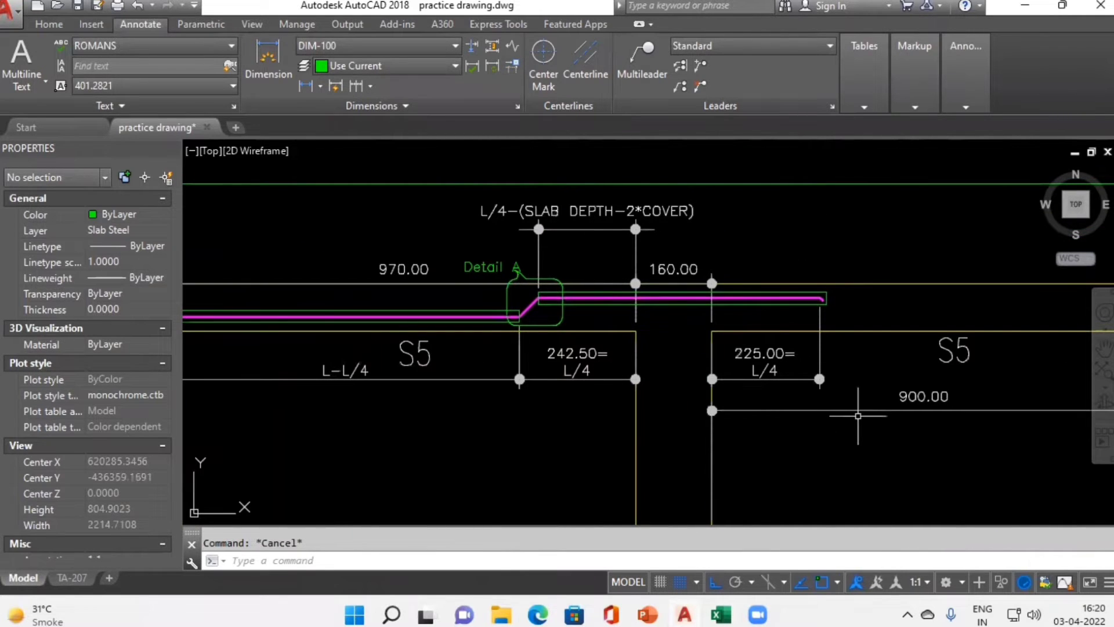
# Step: Examine the L-L/7 and L/7 dimensions in the single-span section with reinforcement starting from right, and return to Excel
pyautogui.scroll(-4, 858, 415)
pyautogui.scroll(3, 725, 238)
pyautogui.moveTo(726, 238); pyautogui.dragTo(713, 471)
pyautogui.moveTo(642, 249); pyautogui.dragTo(642, 403)
pyautogui.scroll(2, 642, 276)
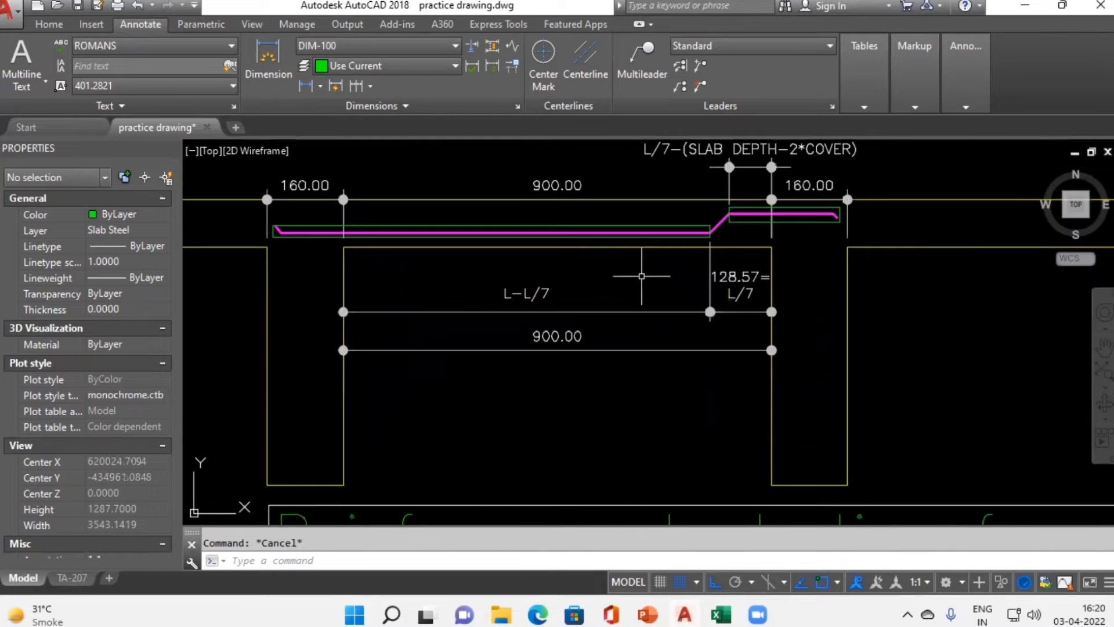
pyautogui.scroll(2, 642, 276)
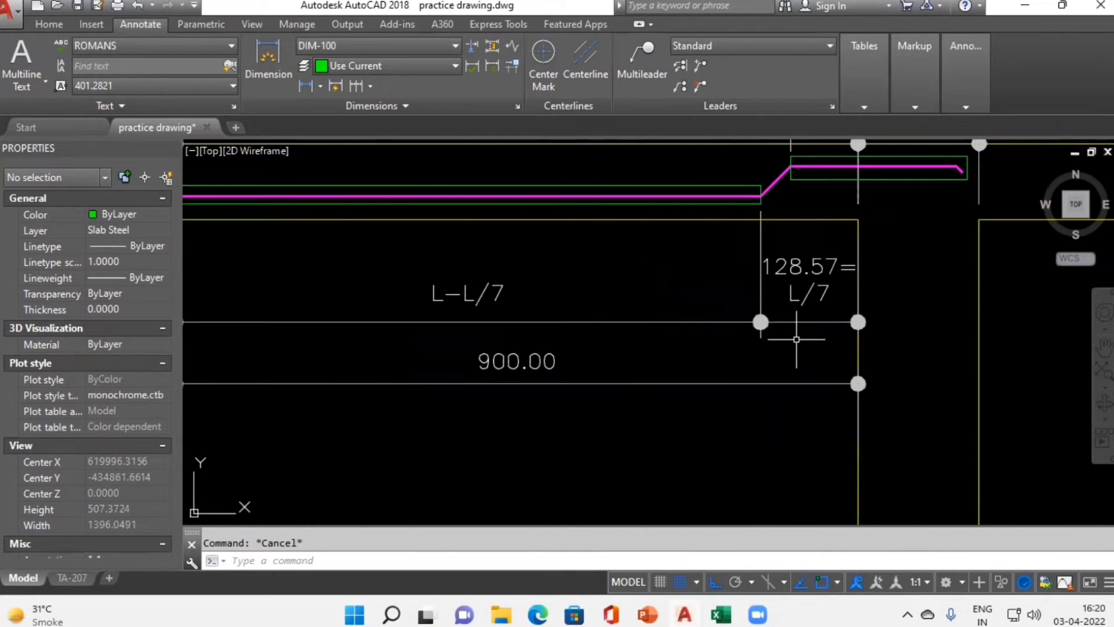
pyautogui.scroll(-2, 796, 340)
pyautogui.hotkey('alt', 'Tab')
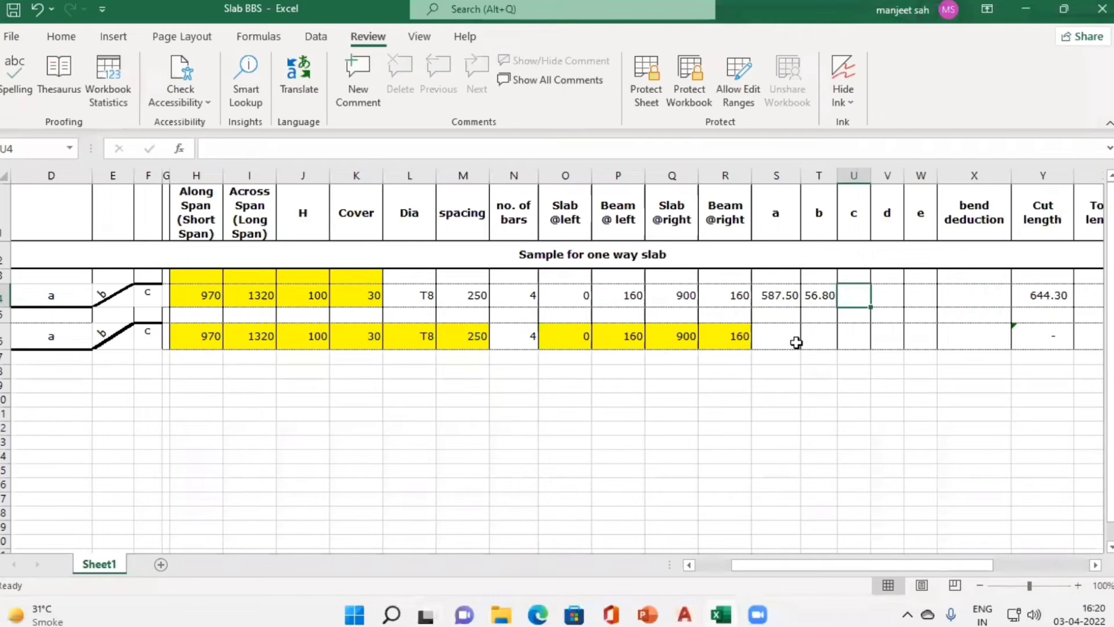
# Step: Start an IF formula in U4 for length c with the condition Q4=0, entered as +if(Q4=0,
pyautogui.write('+if')
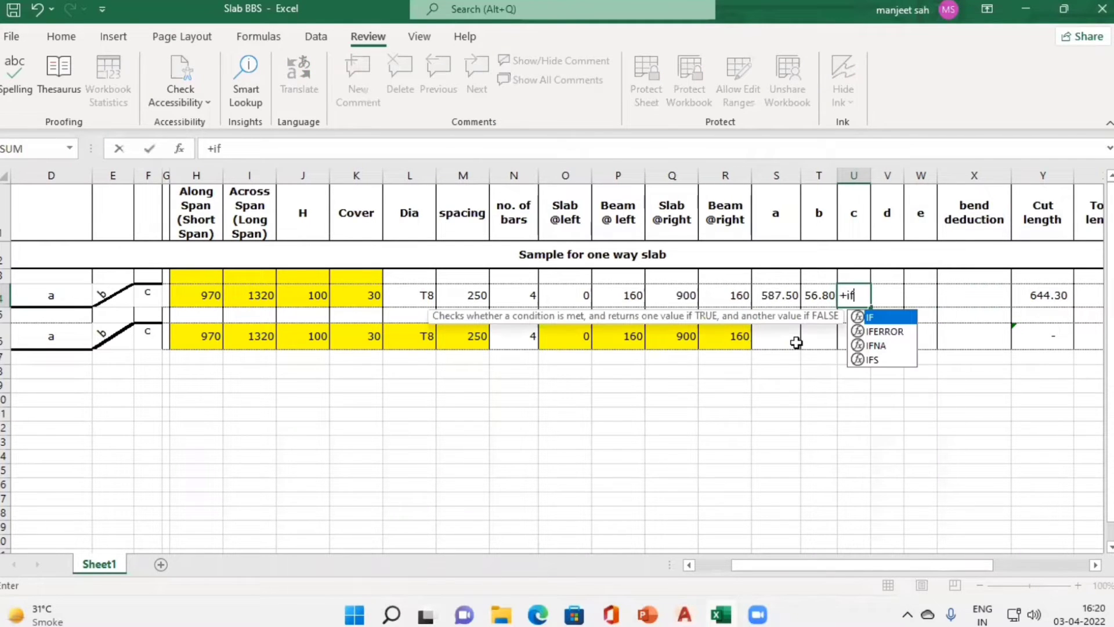
pyautogui.click(680, 295)
pyautogui.write('=')
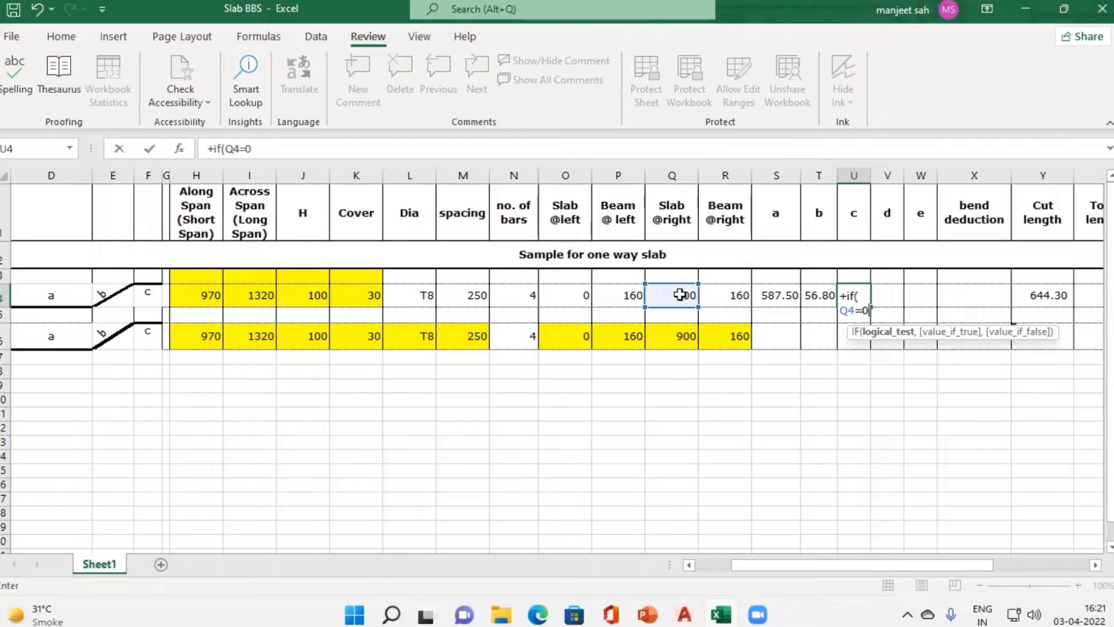
pyautogui.write('0,')
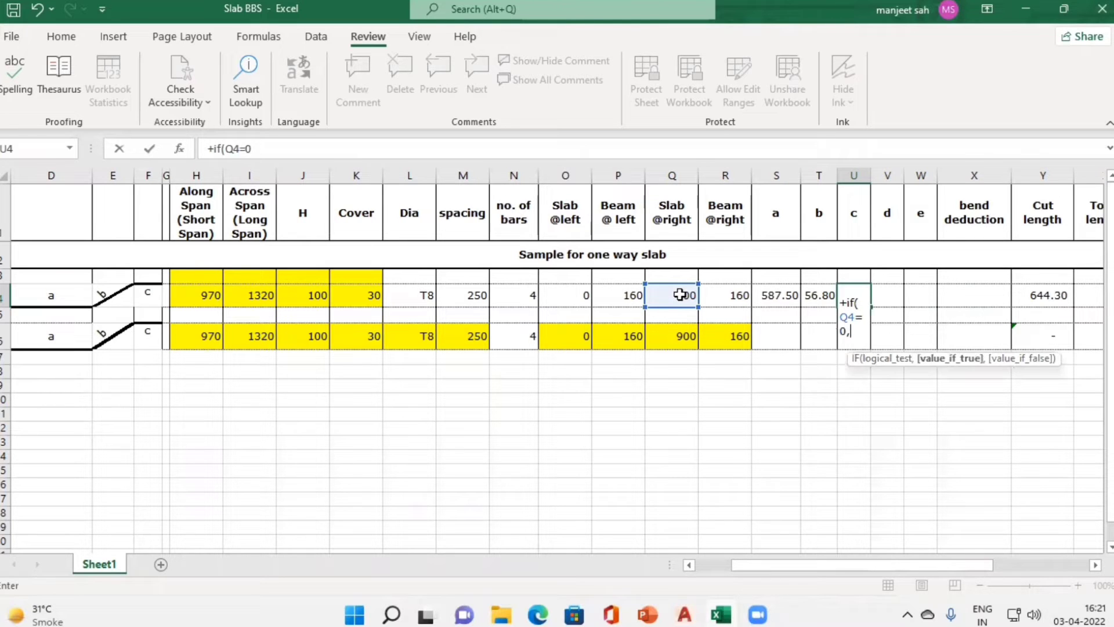
# Step: Check the L-L/7 dimension in AutoCAD and continue the U4 formula in Excel with H4-H4/7+ as the value if true
pyautogui.hotkey('alt', 'Tab')
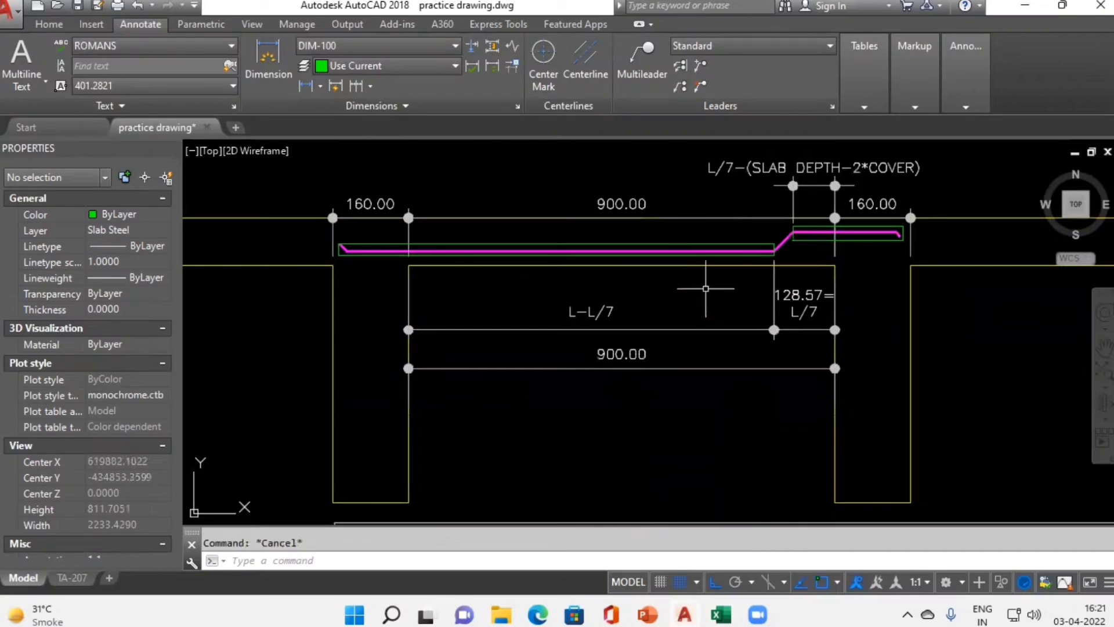
pyautogui.scroll(1, 797, 321)
pyautogui.scroll(-2, 797, 322)
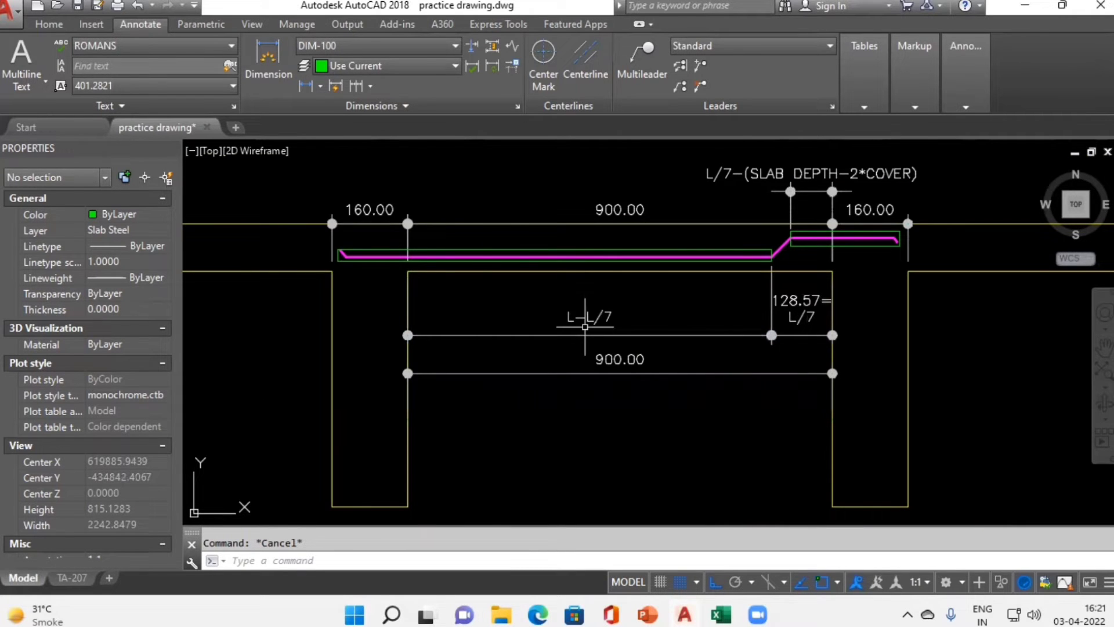
pyautogui.hotkey('alt', 'Tab')
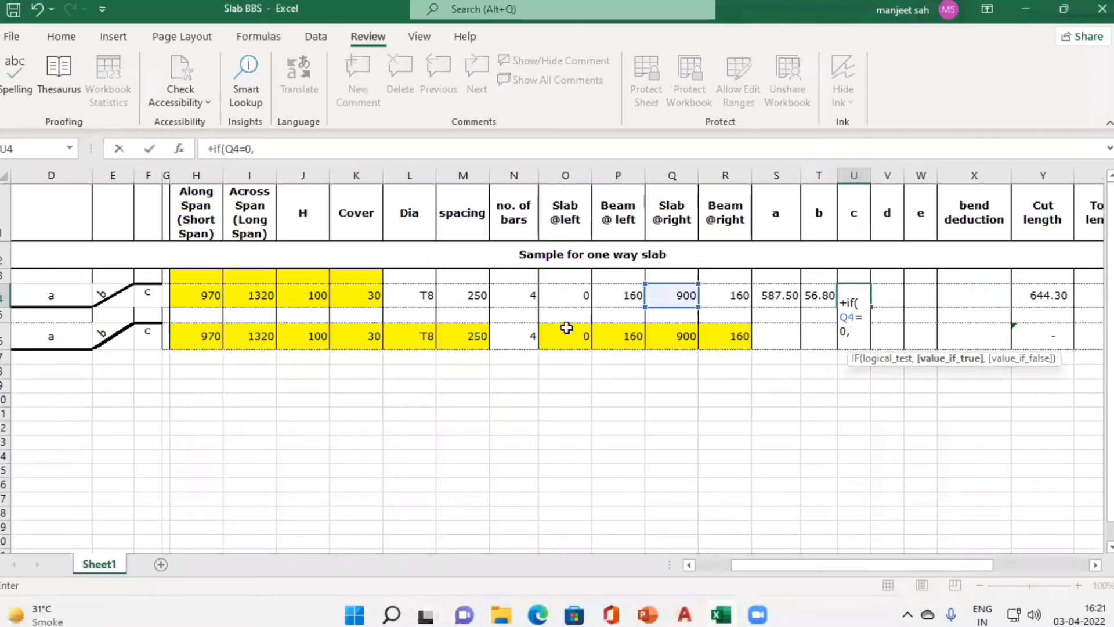
pyautogui.click(200, 300)
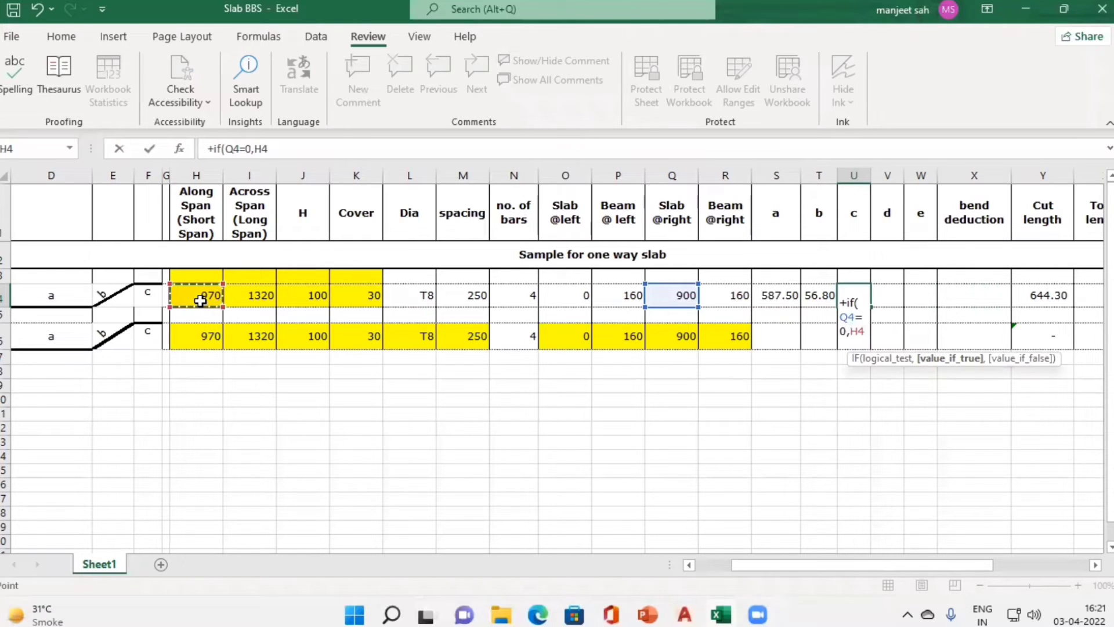
pyautogui.write('-')
pyautogui.click(202, 300)
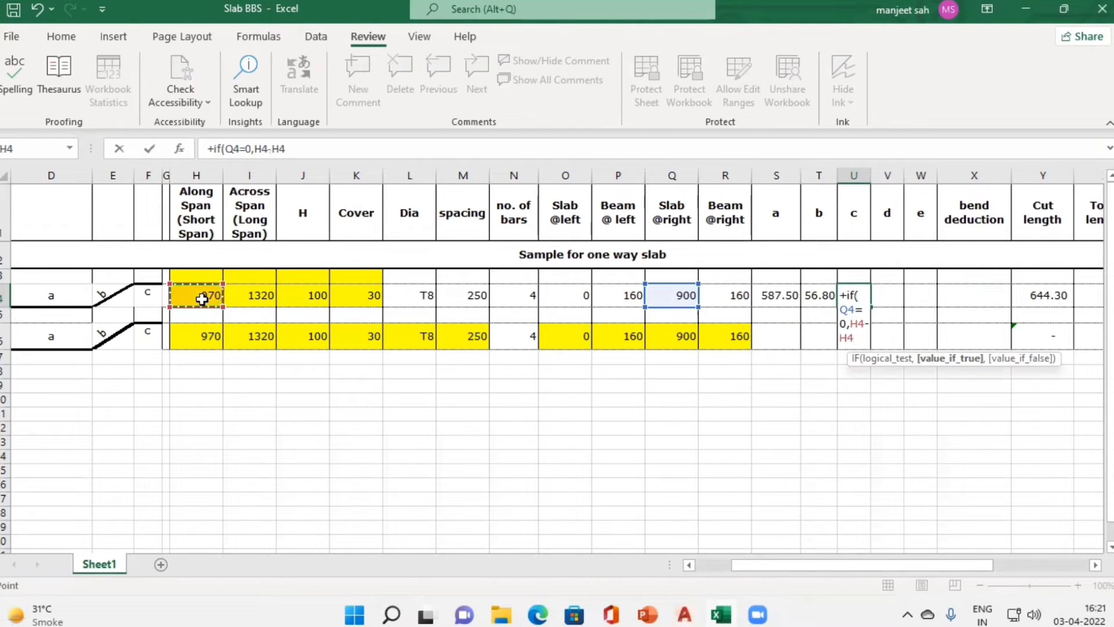
pyautogui.write('/7+')
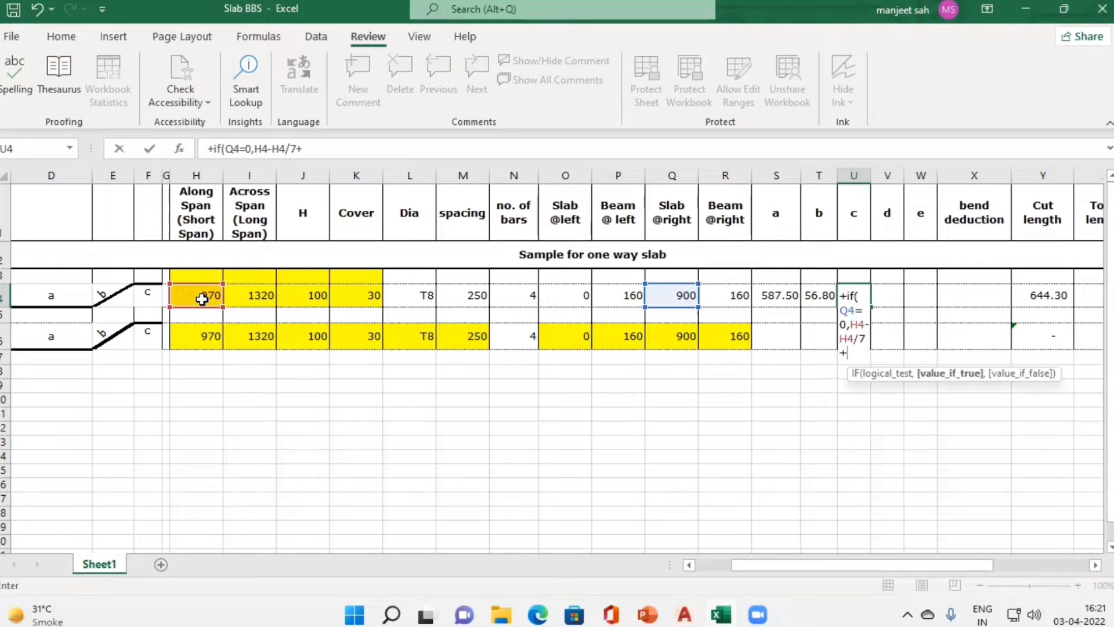
# Step: Check the left beam support in AutoCAD and finish the value-if-true part of the U4 formula in Excel with P4-K4,
pyautogui.hotkey('alt', 'Tab')
pyautogui.scroll(2, 482, 300)
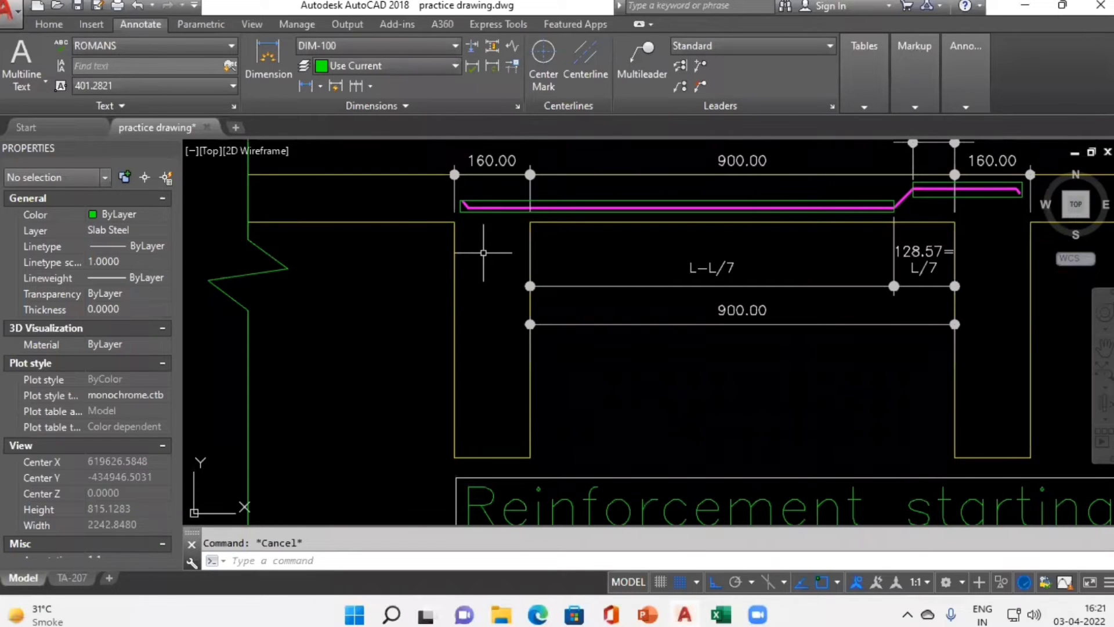
pyautogui.hotkey('alt', 'Tab')
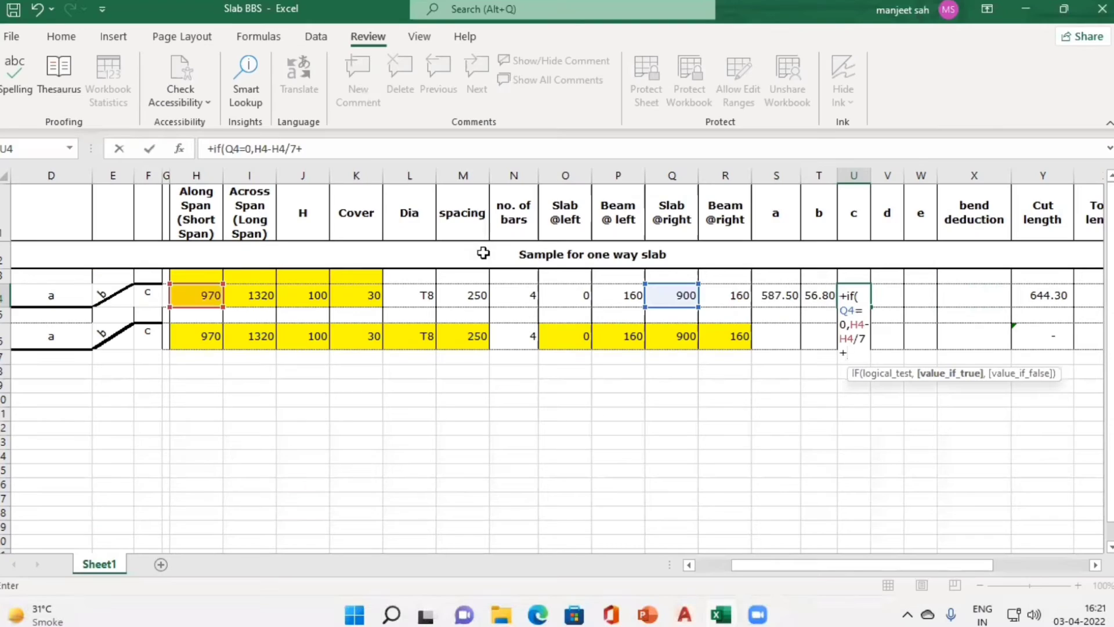
pyautogui.click(609, 300)
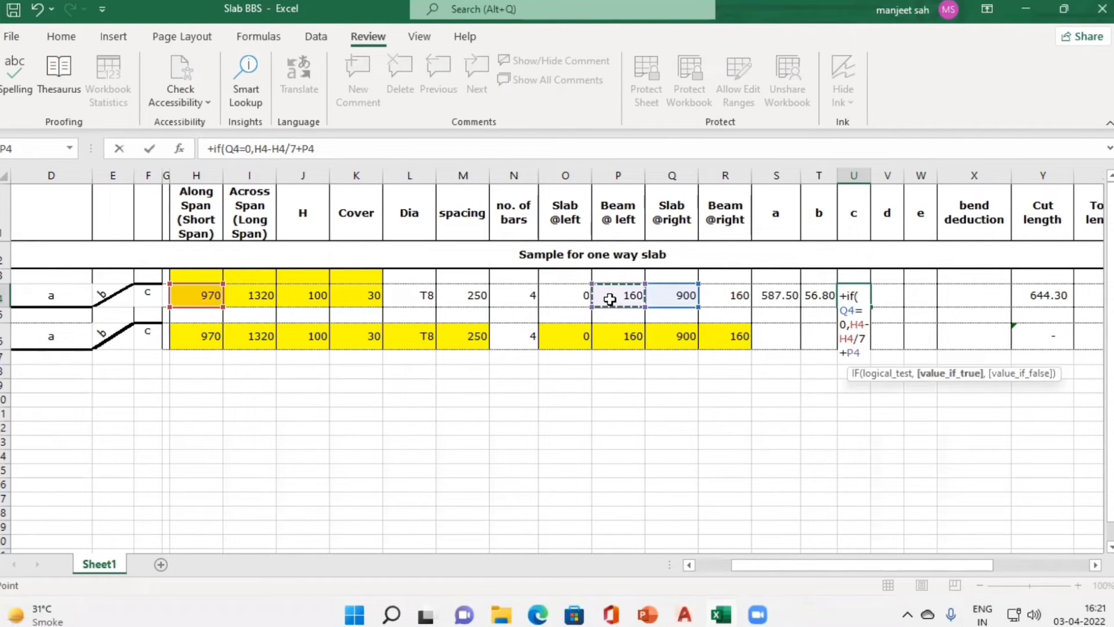
pyautogui.write('-')
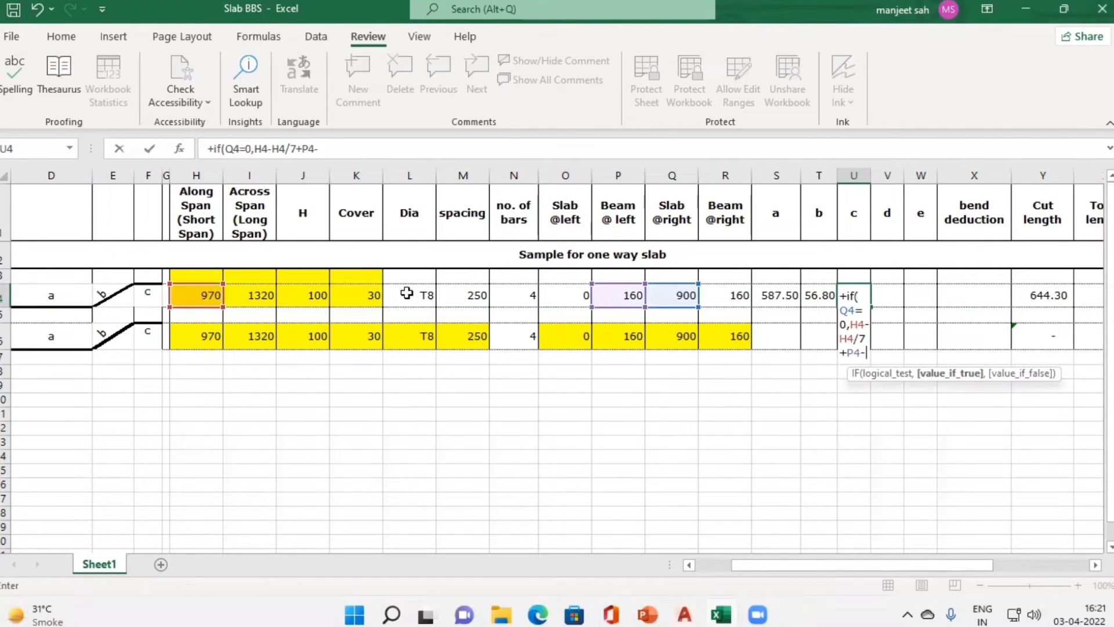
pyautogui.click(356, 296)
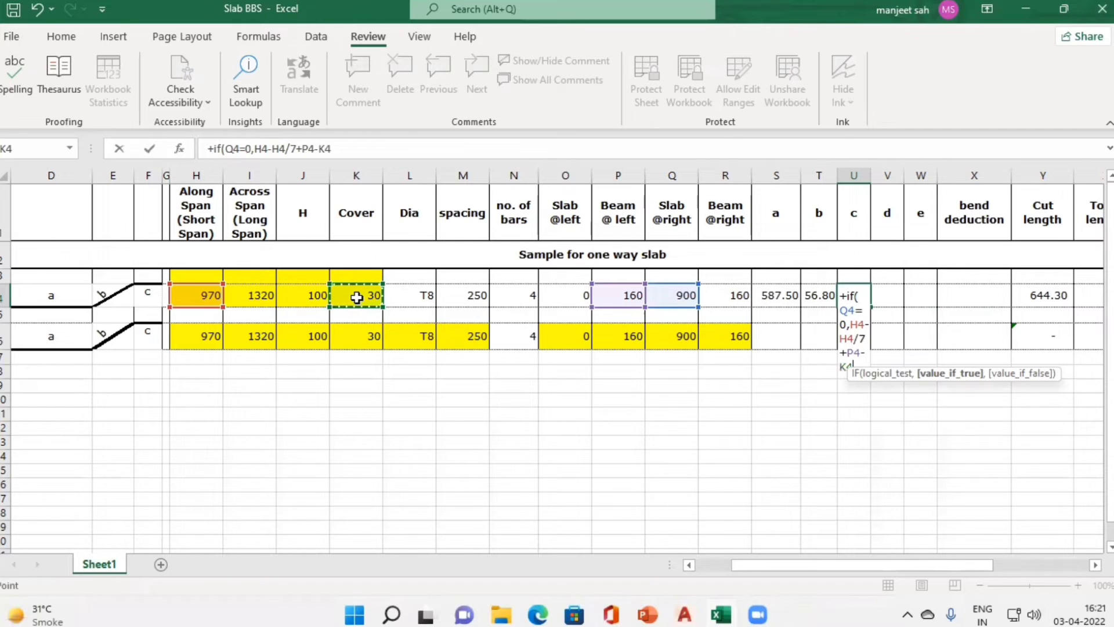
pyautogui.write(',')
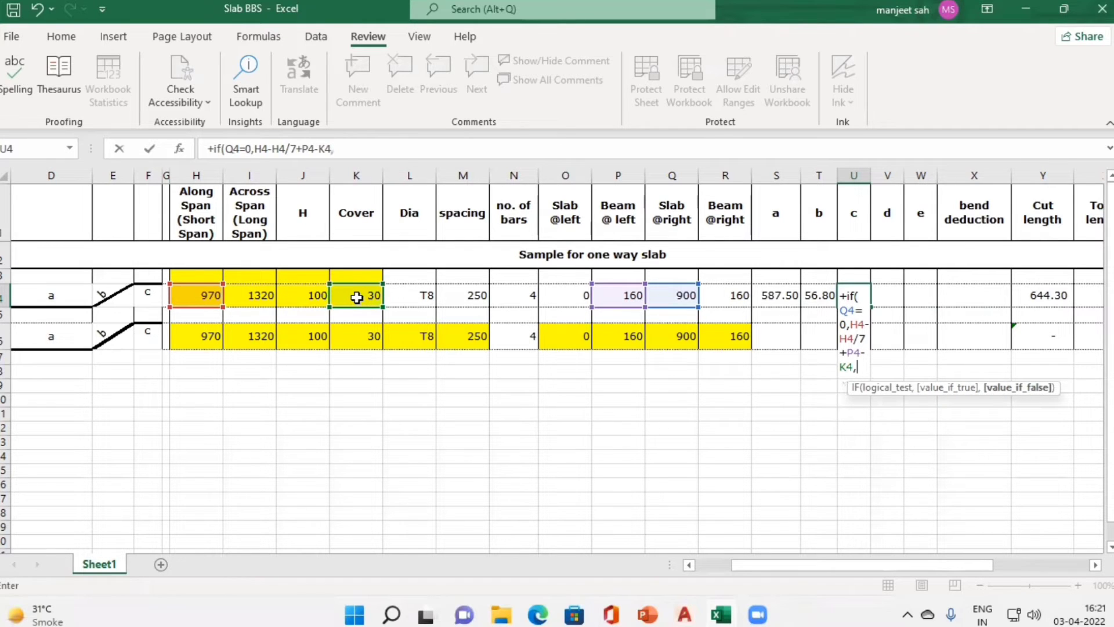
# Step: Check the L-L/4 dimension of the continuous-slab section in AutoCAD and continue the U4 formula in Excel with H4-H4/4 as the value if false
pyautogui.hotkey('alt', 'Tab')
pyautogui.scroll(-2, 360, 294)
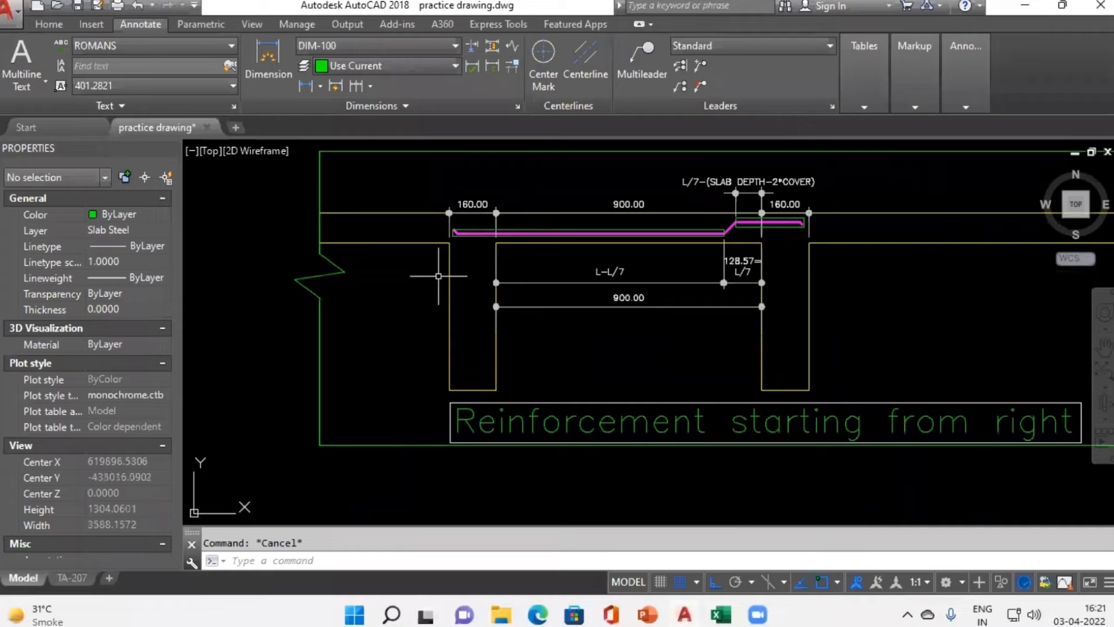
pyautogui.scroll(3, 579, 213)
pyautogui.scroll(-1, 623, 385)
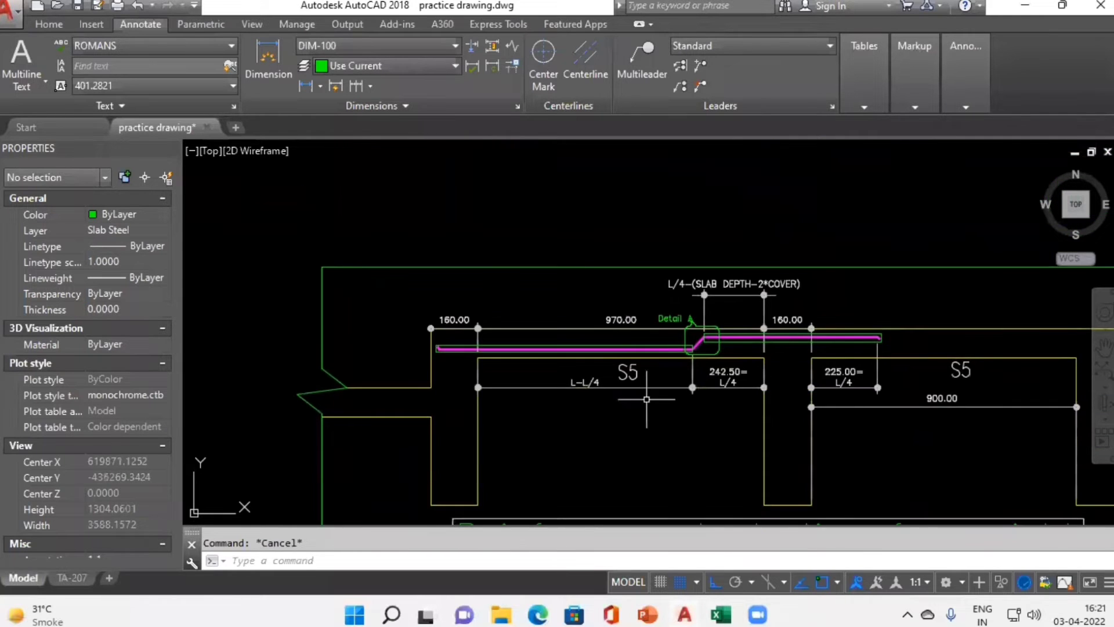
pyautogui.scroll(3, 635, 412)
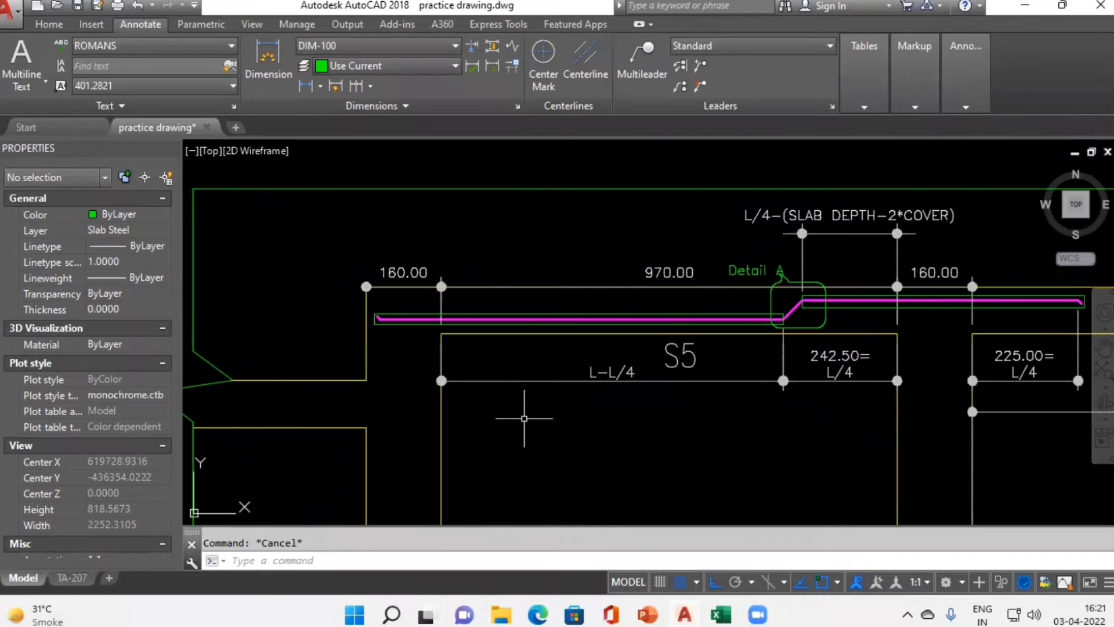
pyautogui.hotkey('alt', 'Tab')
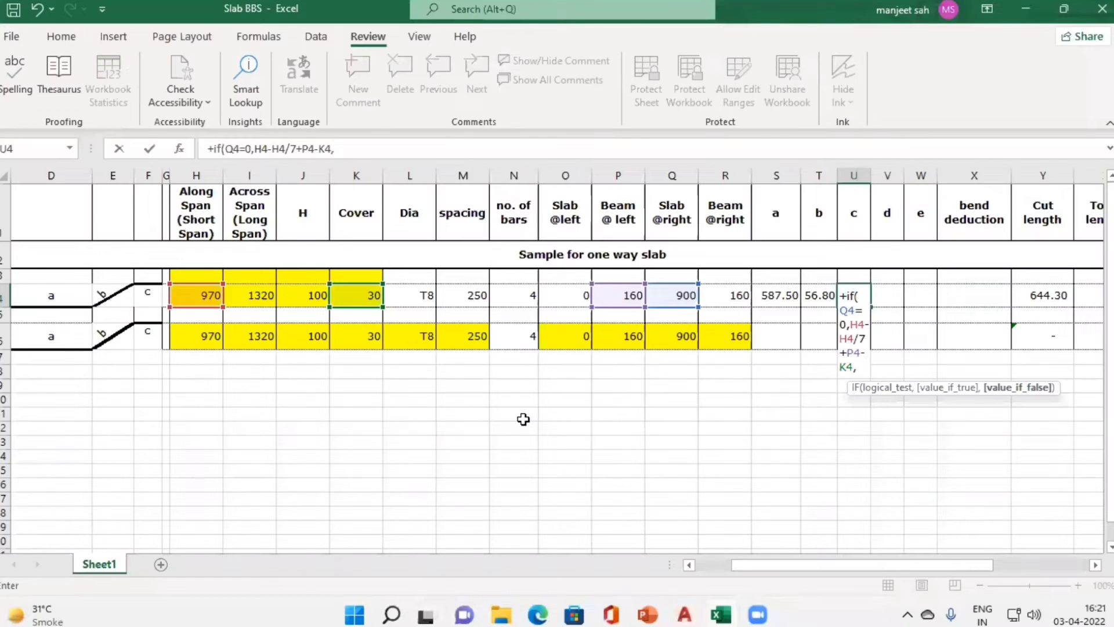
pyautogui.click(192, 291)
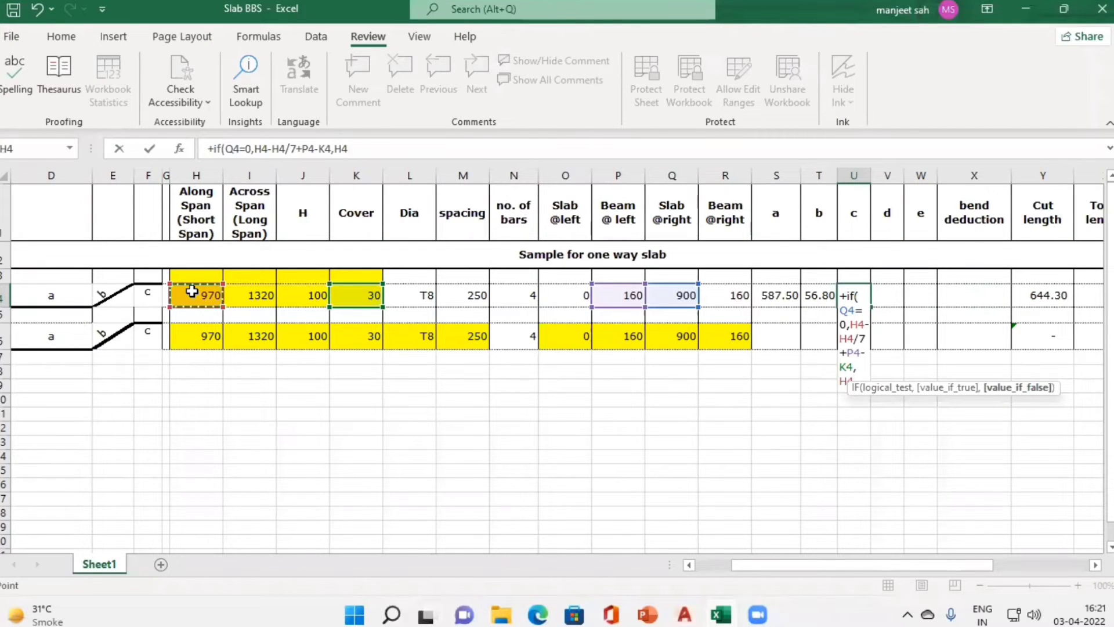
pyautogui.write('-')
pyautogui.click(192, 291)
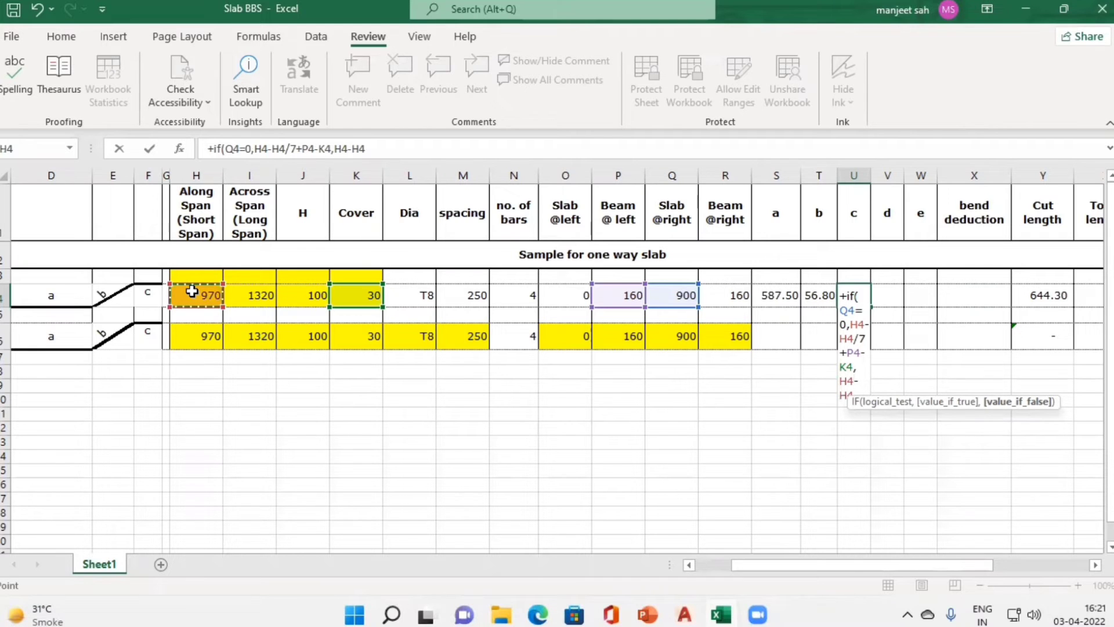
pyautogui.write('/44')
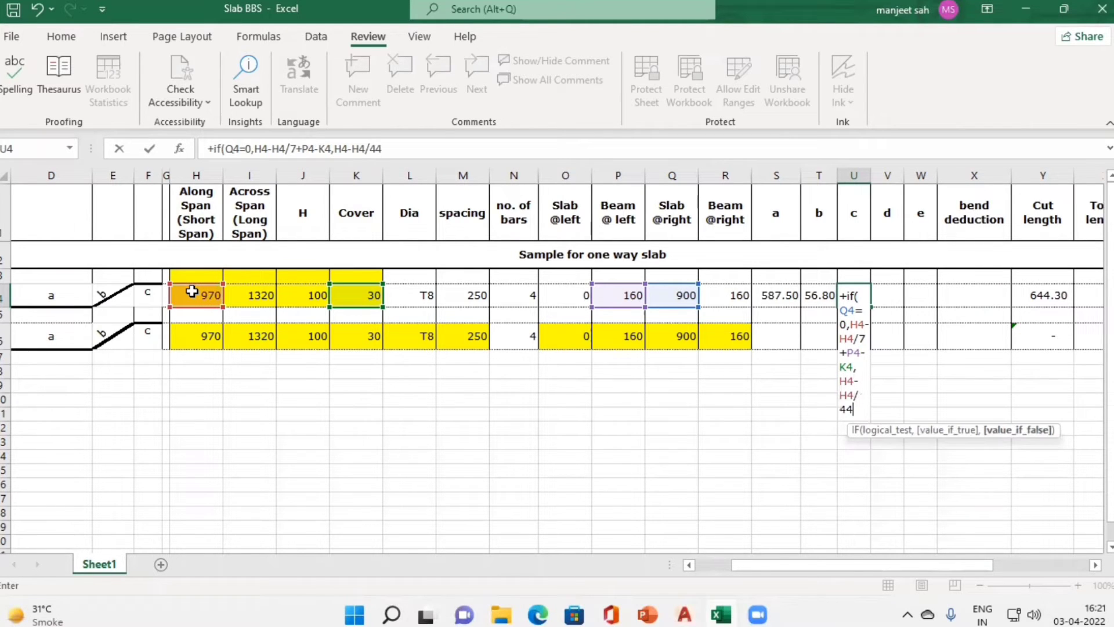
# Step: Check the left beam support in AutoCAD, complete the U4 formula in Excel with +P4-K4), and fit column U to its contents
pyautogui.hotkey('alt', 'Tab')
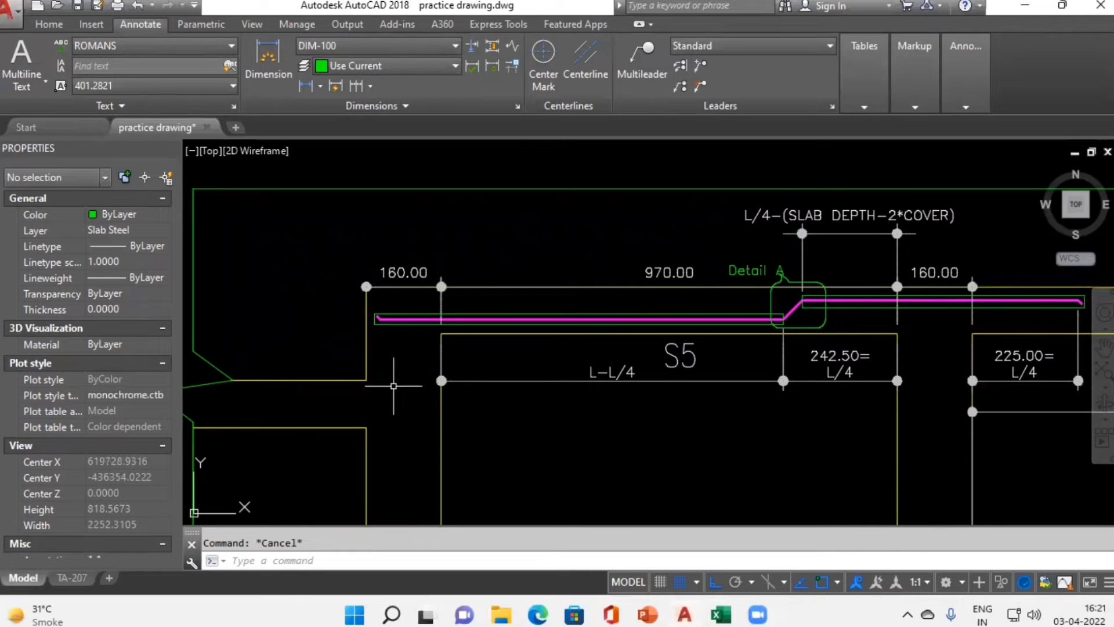
pyautogui.hotkey('alt', 'Tab')
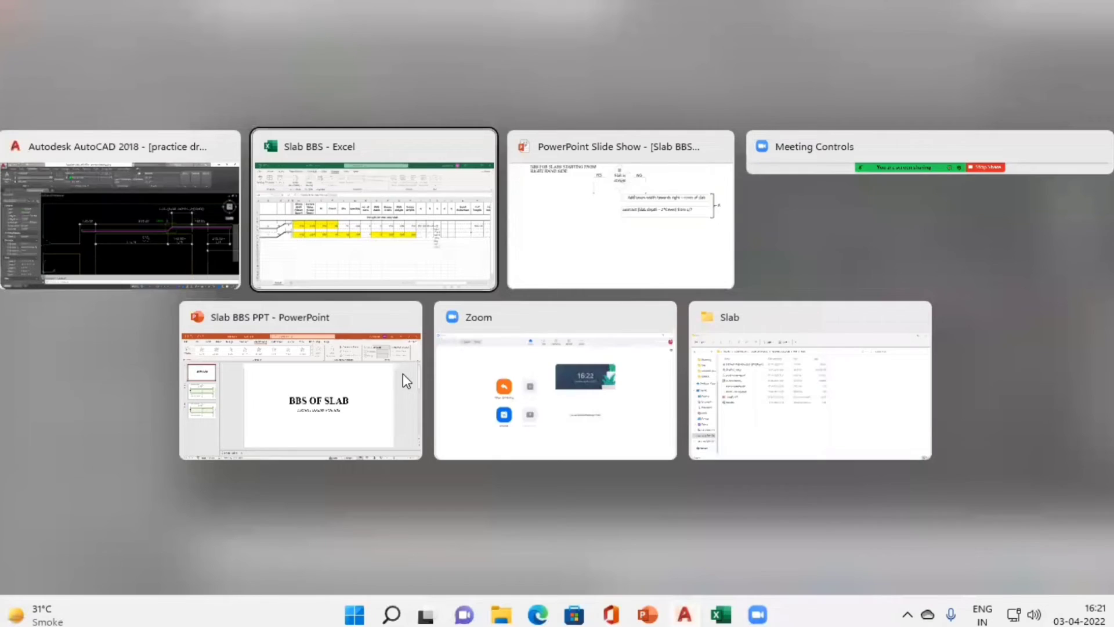
pyautogui.click(618, 297)
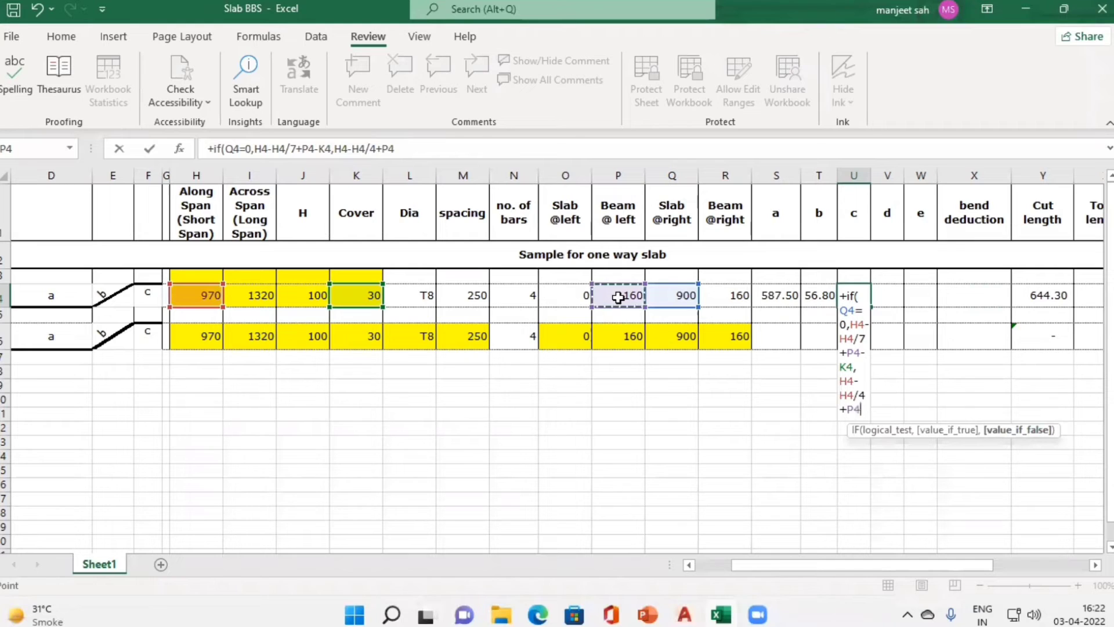
pyautogui.write('-')
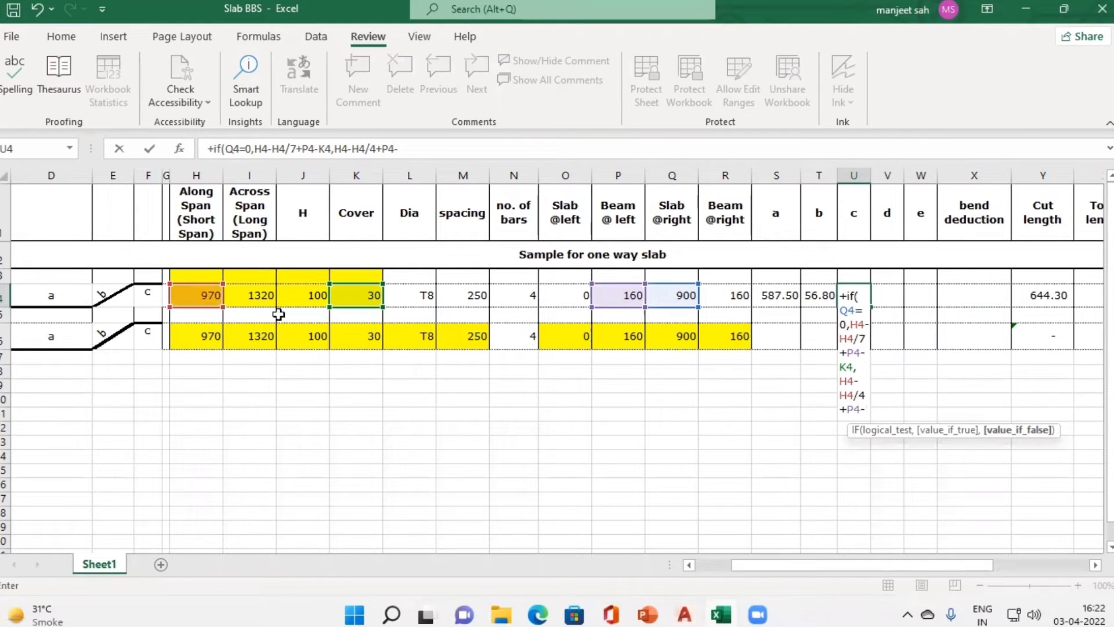
pyautogui.click(344, 295)
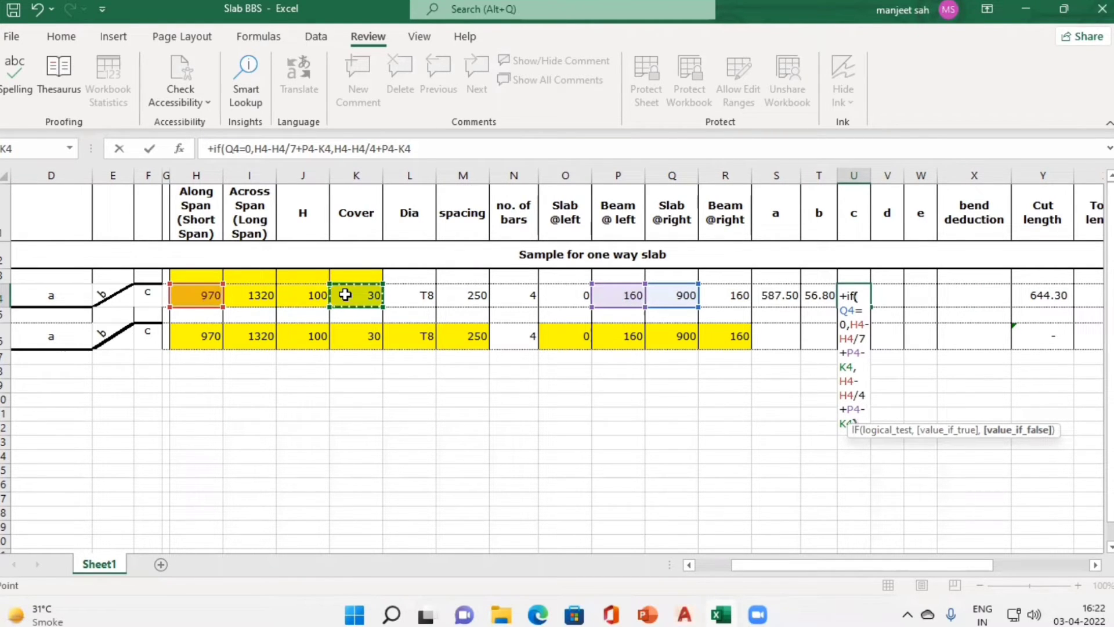
pyautogui.write(')')
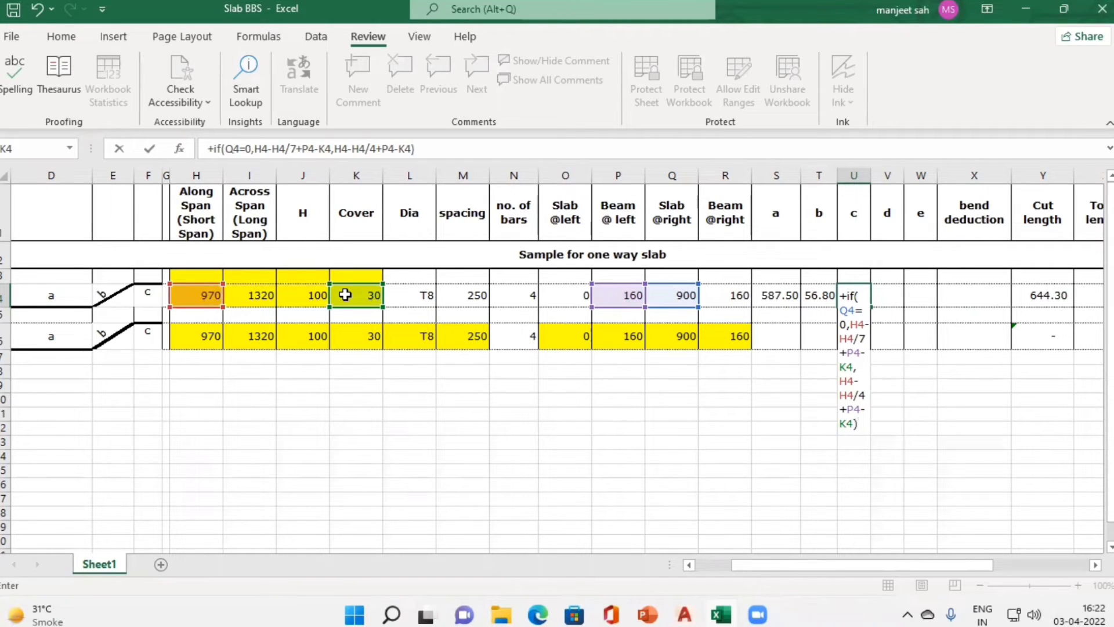
pyautogui.press('Return')
pyautogui.press('Up')
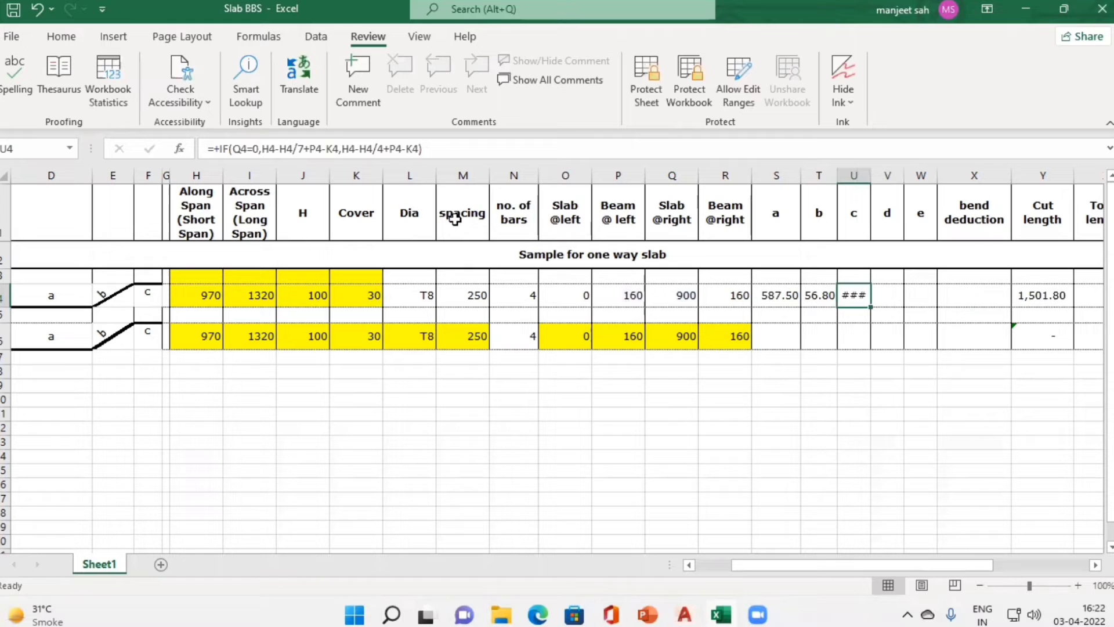
pyautogui.doubleClick(870, 175)
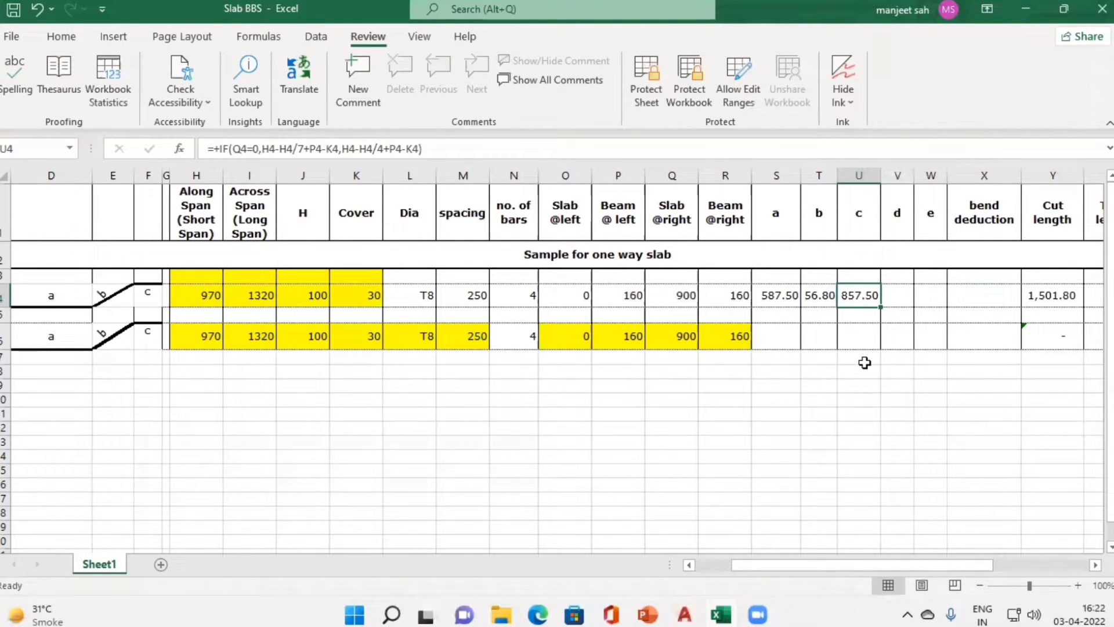
# Step: Compare the dimensioned lower straight length of the magenta bar in AutoCAD with length c, and return to Excel
pyautogui.hotkey('alt', 'Tab')
pyautogui.scroll(-2, 700, 368)
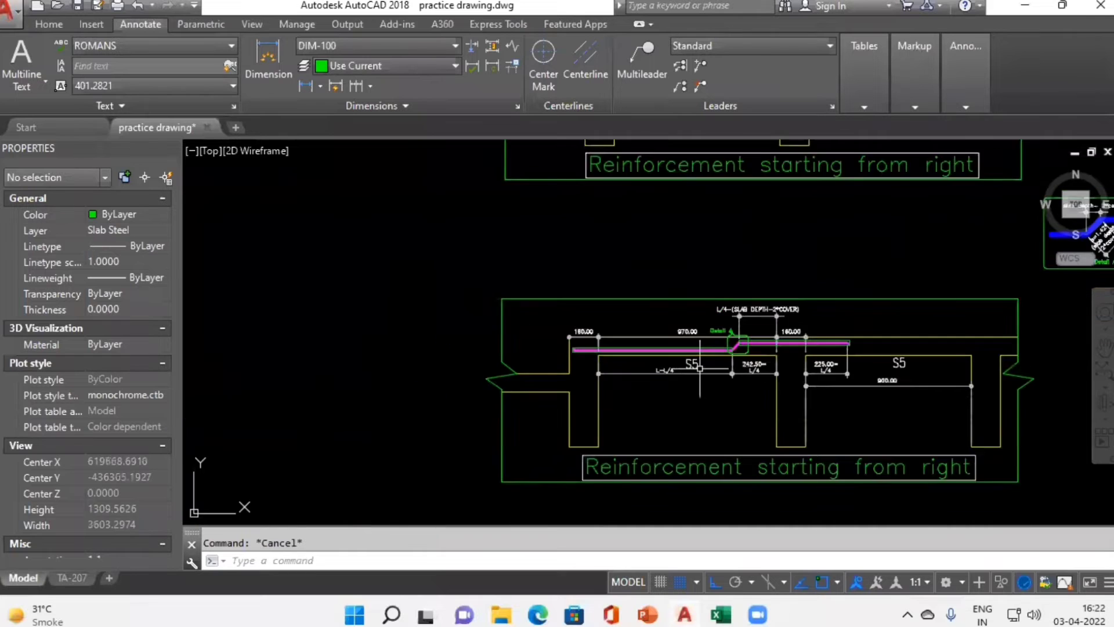
pyautogui.scroll(-2, 700, 368)
pyautogui.scroll(1, 679, 400)
pyautogui.scroll(3, 679, 400)
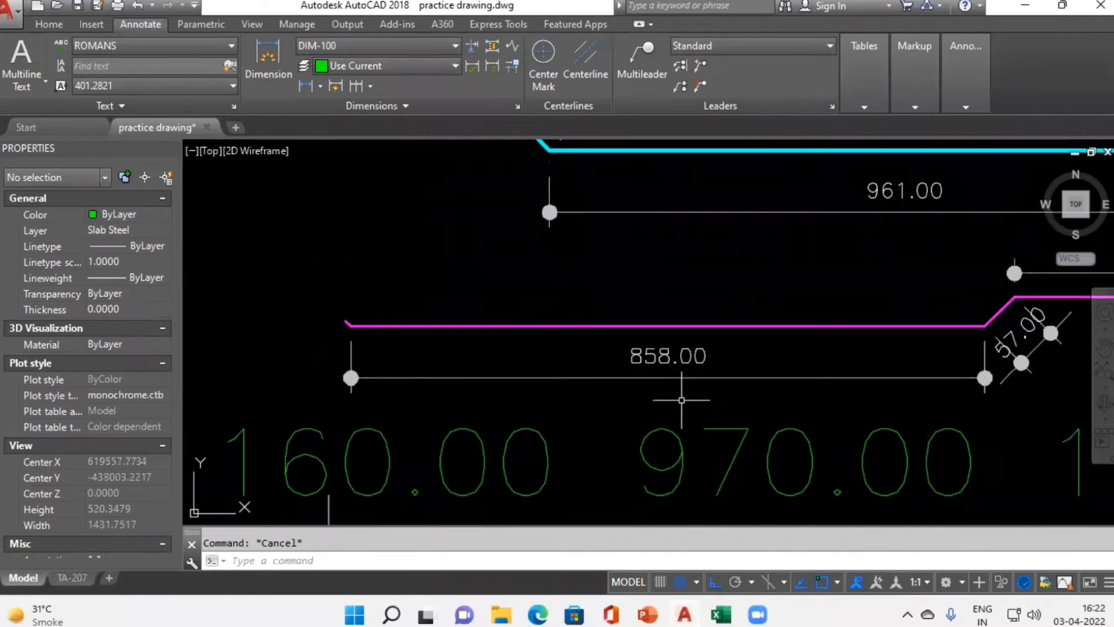
pyautogui.hotkey('alt', 'Tab')
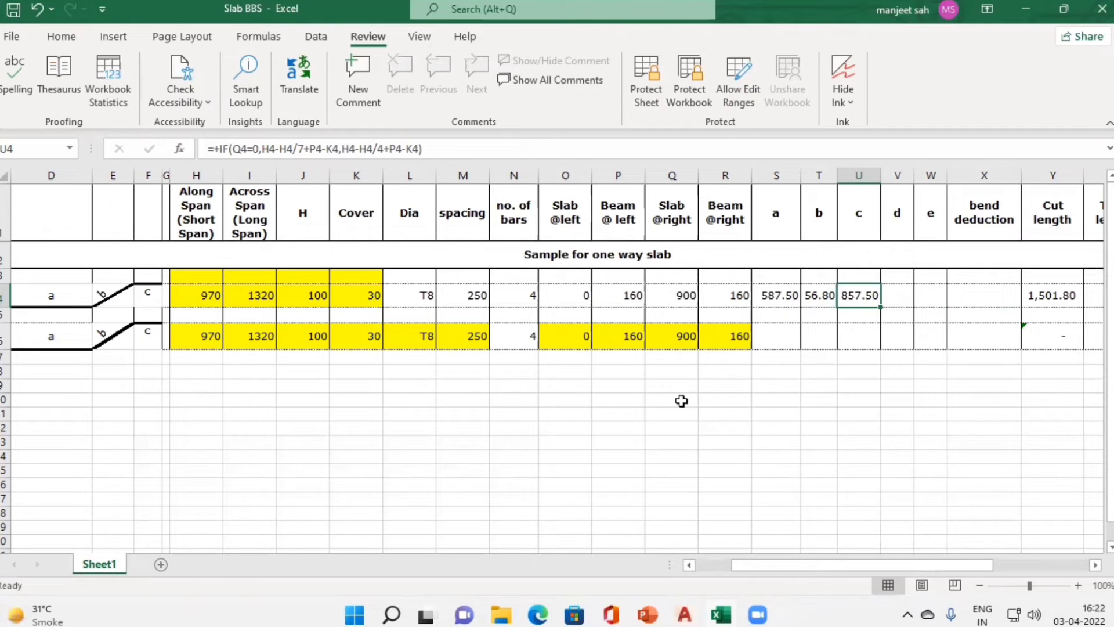
# Step: Check the bends of the magenta bar in AutoCAD and enter the bend deduction formula -2*L4 in X4 in Excel
pyautogui.press('Right')
pyautogui.press('Right')
pyautogui.press('Right')
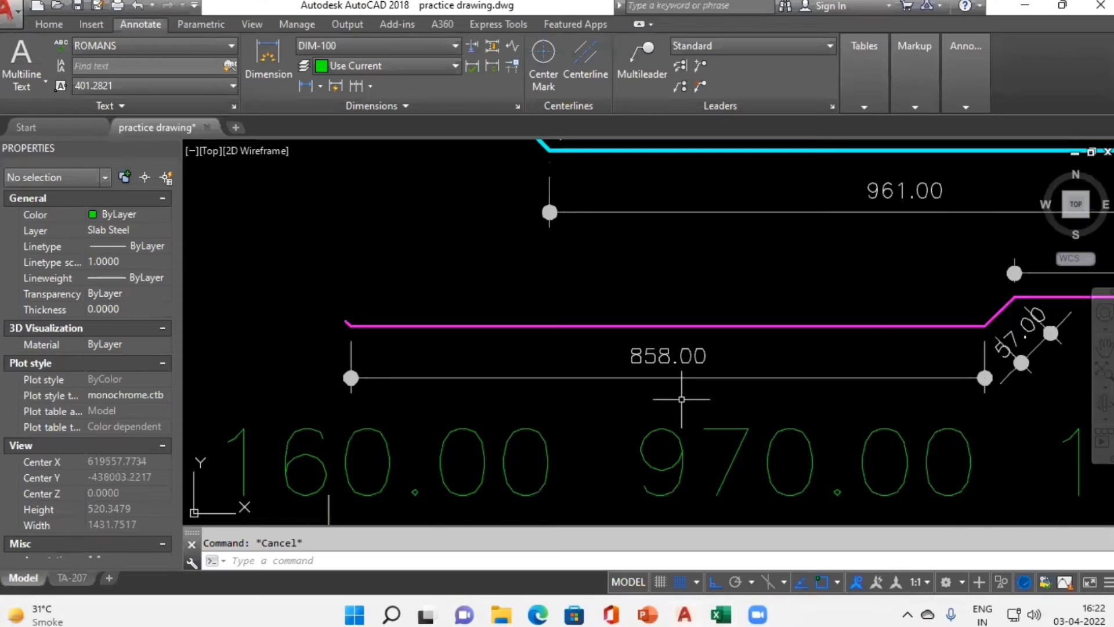
pyautogui.scroll(-2, 683, 385)
pyautogui.scroll(2, 829, 355)
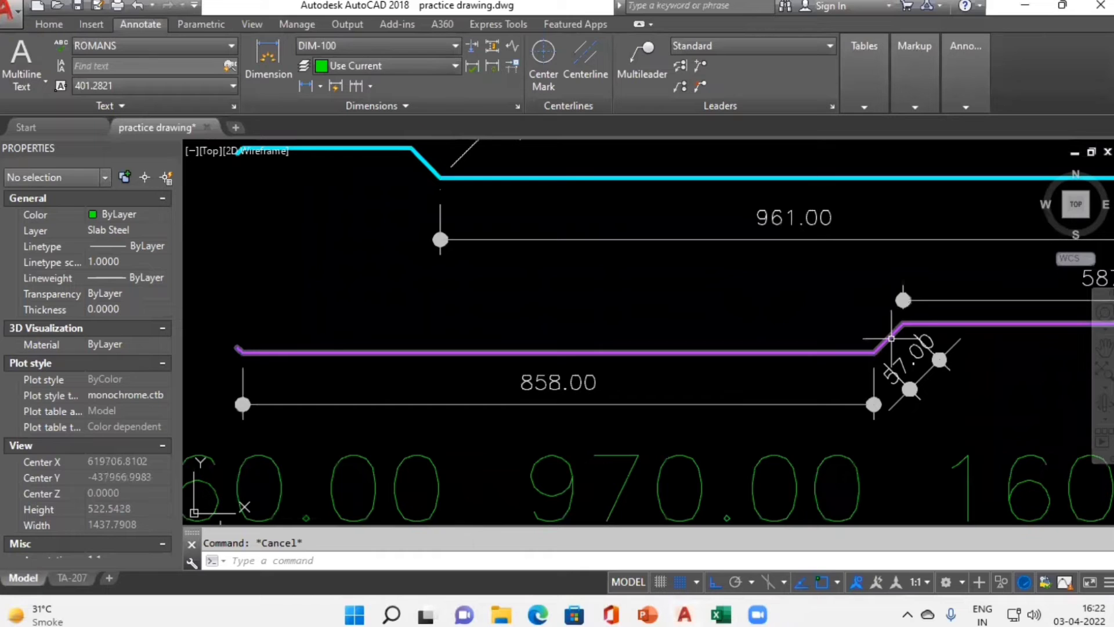
pyautogui.hotkey('alt', 'Tab')
pyautogui.write('-')
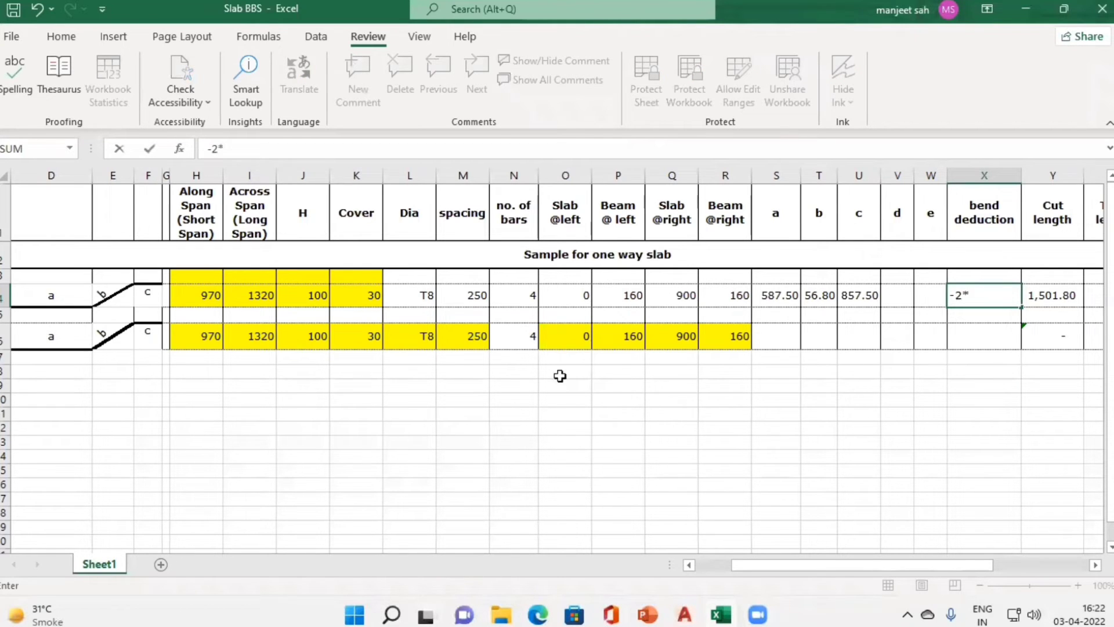
pyautogui.write('2*')
pyautogui.click(405, 297)
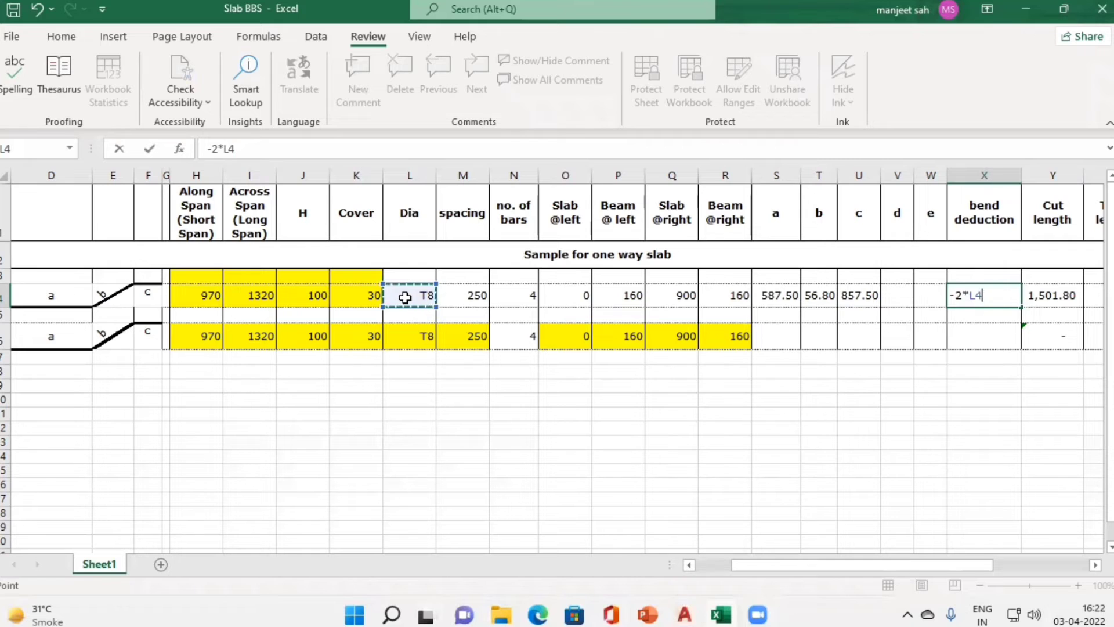
pyautogui.press('Tab')
# Step: Review the extracted bar shapes in AutoCAD and examine the L/7 bend in the single-span section with reinforcement starting from right
pyautogui.hotkey('alt', 'Tab')
pyautogui.scroll(-5, 639, 288)
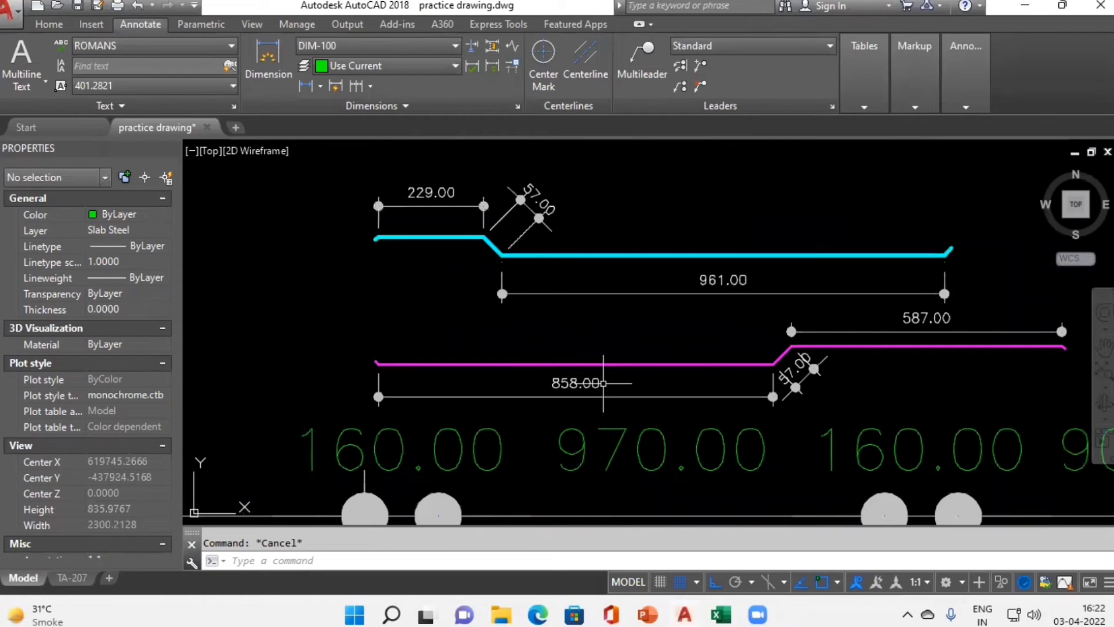
pyautogui.moveTo(639, 289)
pyautogui.mouseDown()
pyautogui.moveTo(653, 359)
pyautogui.moveTo(651, 175)
pyautogui.mouseUp()
pyautogui.moveTo(670, 303); pyautogui.dragTo(662, 390)
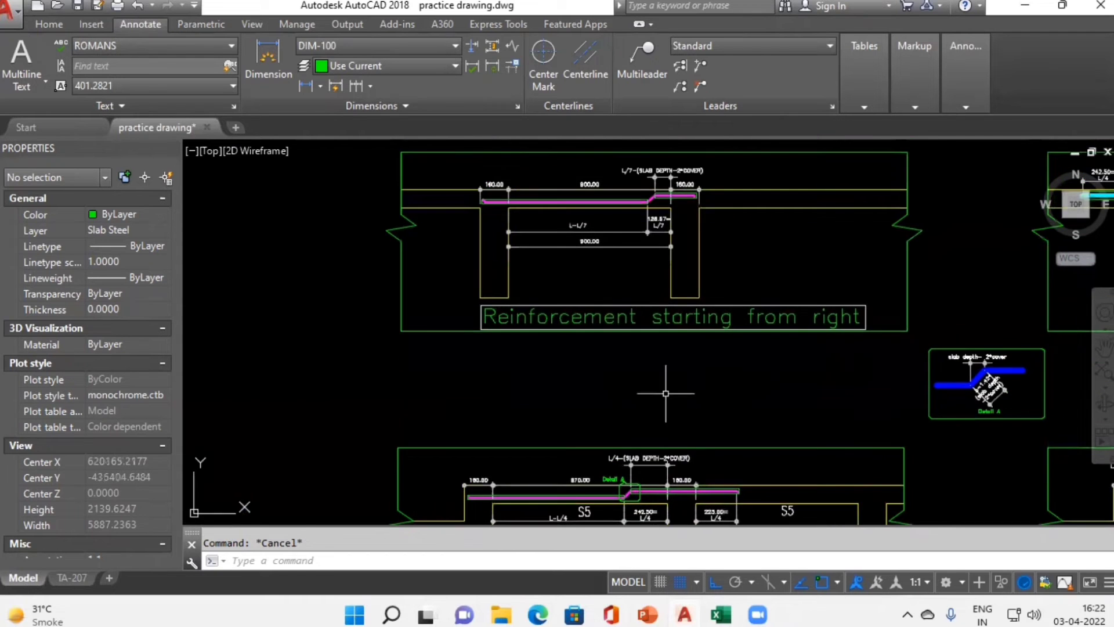
pyautogui.scroll(4, 646, 243)
pyautogui.scroll(-2, 617, 285)
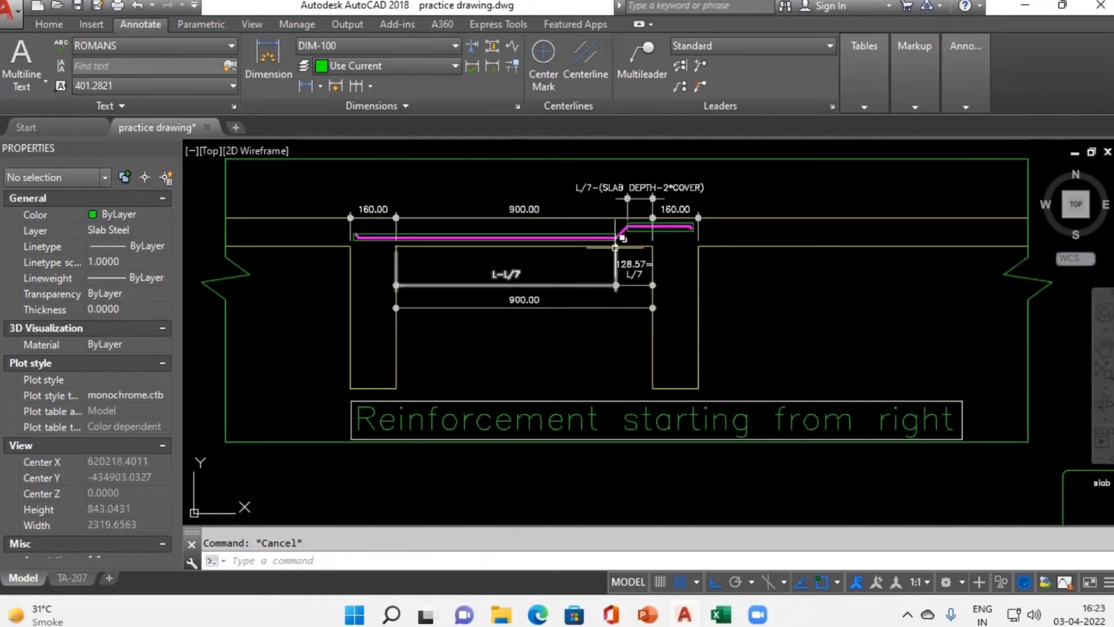
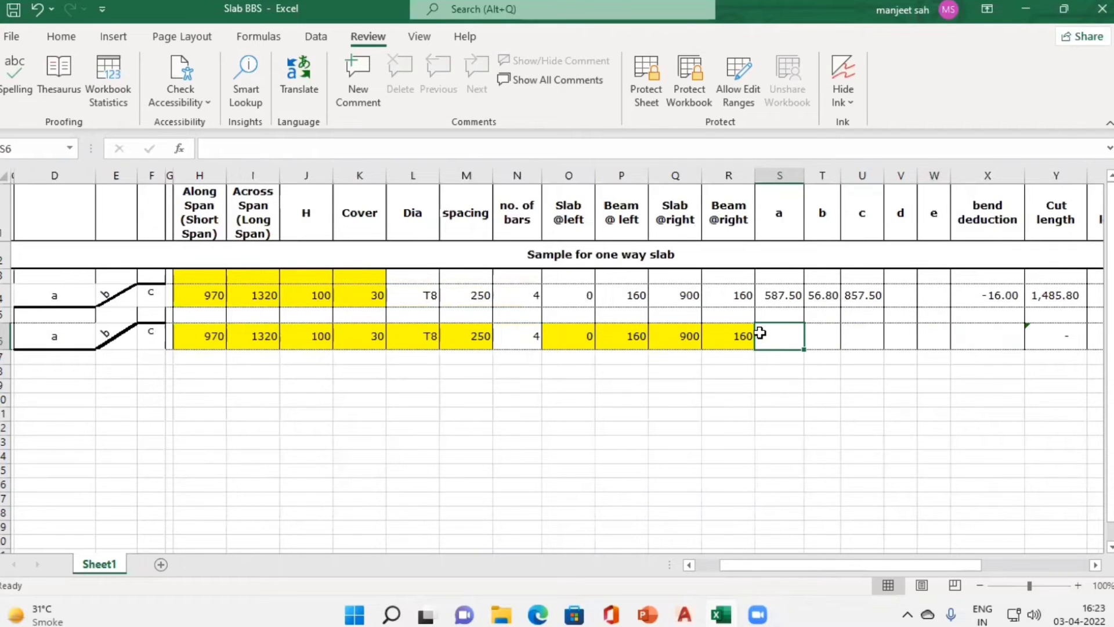
# Step: Start an IF formula in S6 for length a with the condition O6=0, entered as +if(O6=0,
pyautogui.write('+')
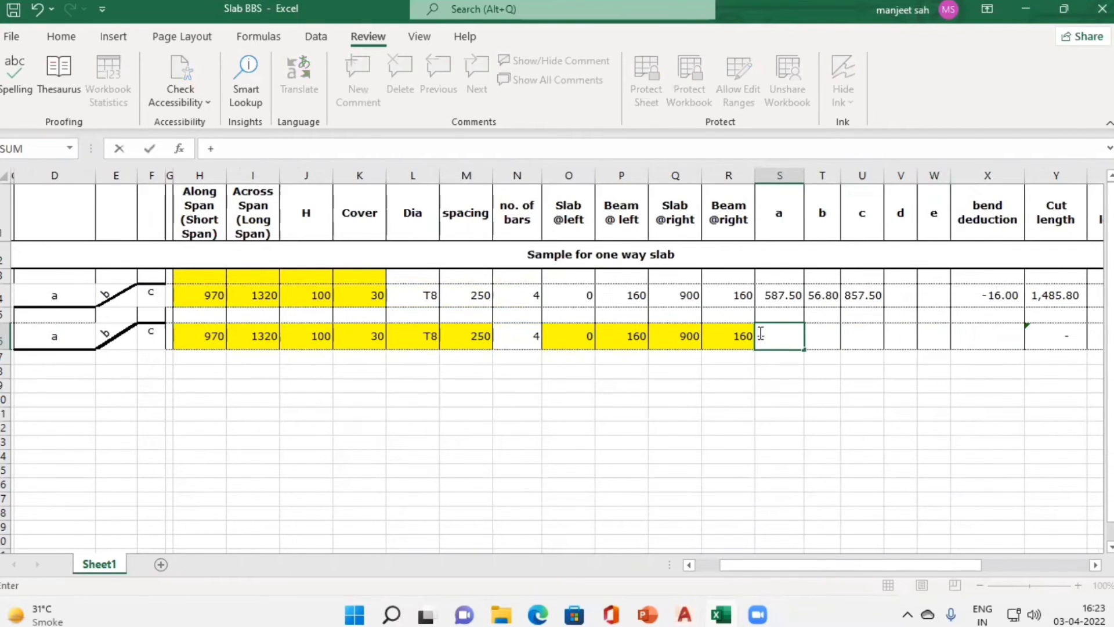
pyautogui.write('if(')
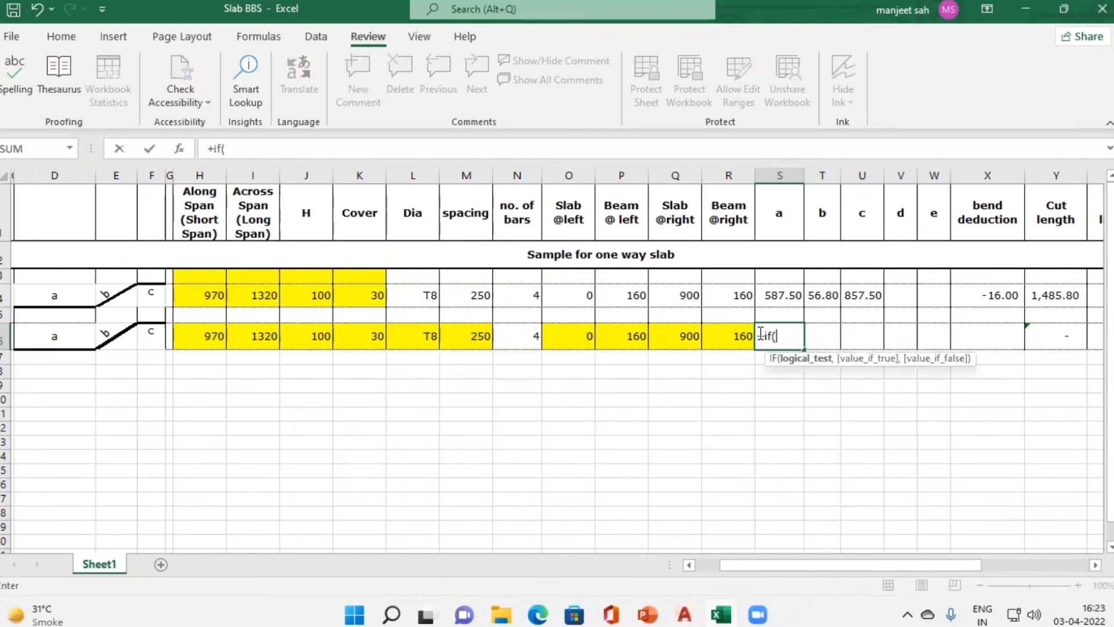
pyautogui.click(569, 336)
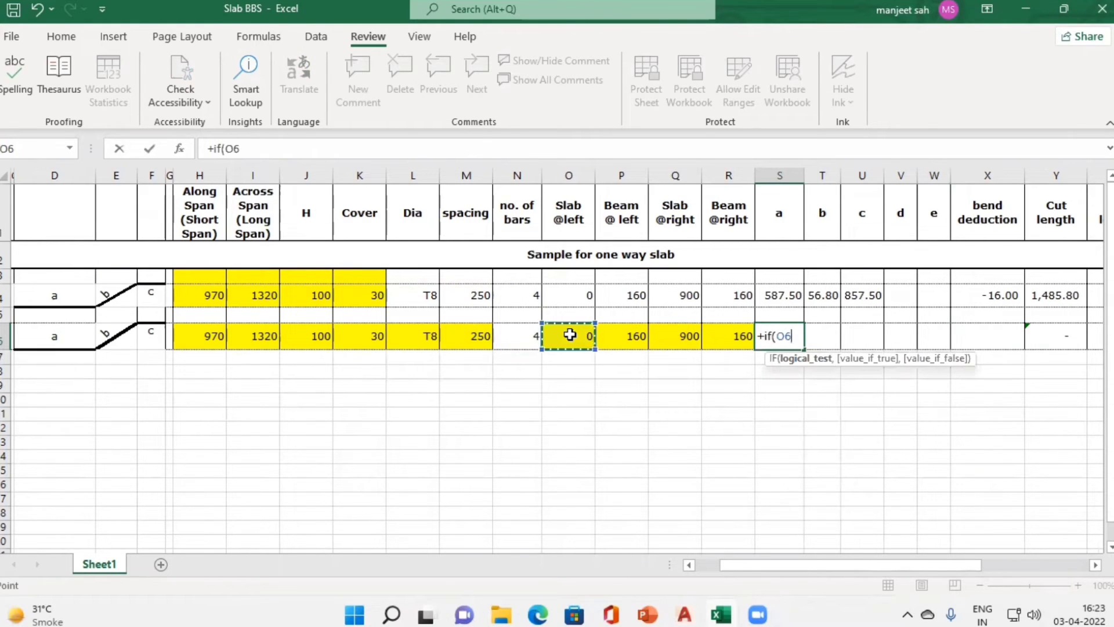
pyautogui.write('=0,')
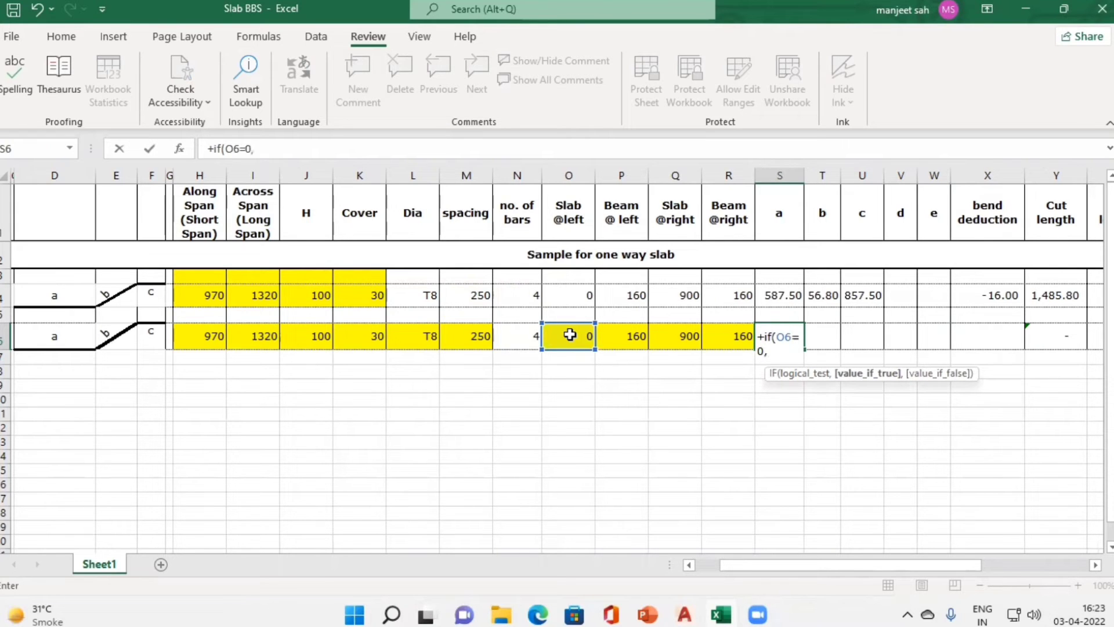
# Step: Examine the outlined upper part of the cyan bar at the left beam and its L/7-(slab depth-2*cover) dimension in AutoCAD, and return to Excel
pyautogui.hotkey('alt', 'Tab')
pyautogui.scroll(-3, 580, 338)
pyautogui.scroll(8, 586, 377)
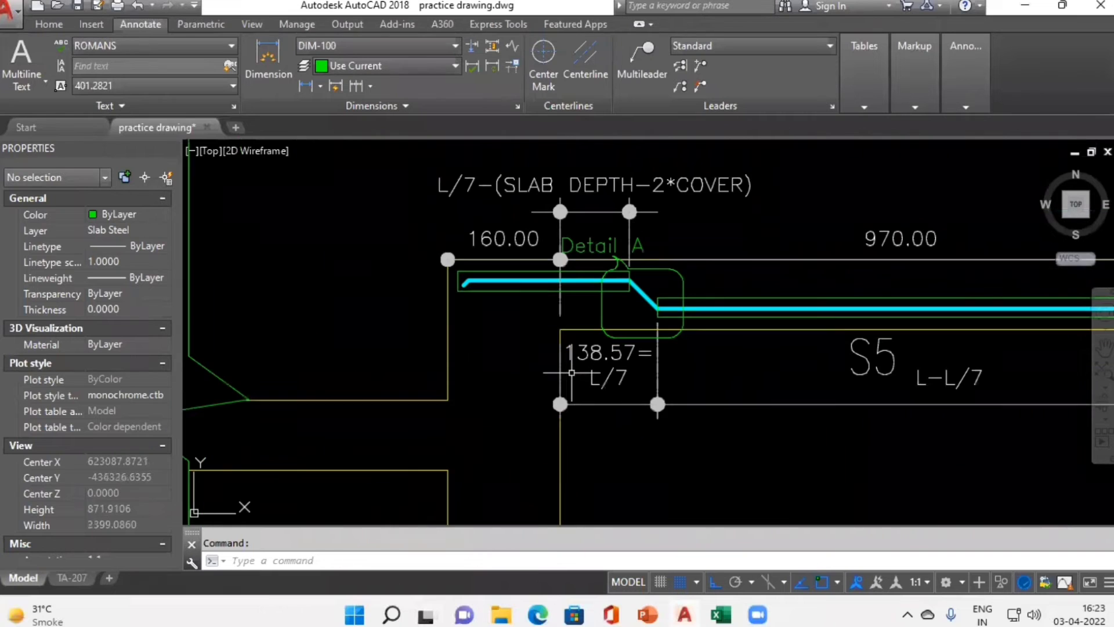
pyautogui.scroll(5, 528, 387)
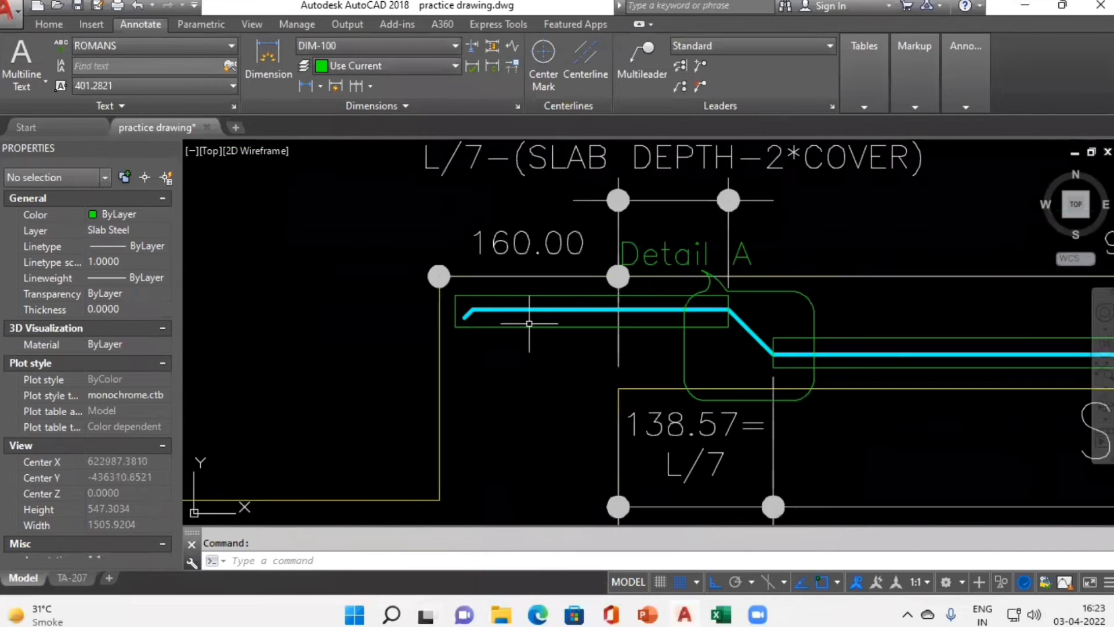
pyautogui.click(671, 285)
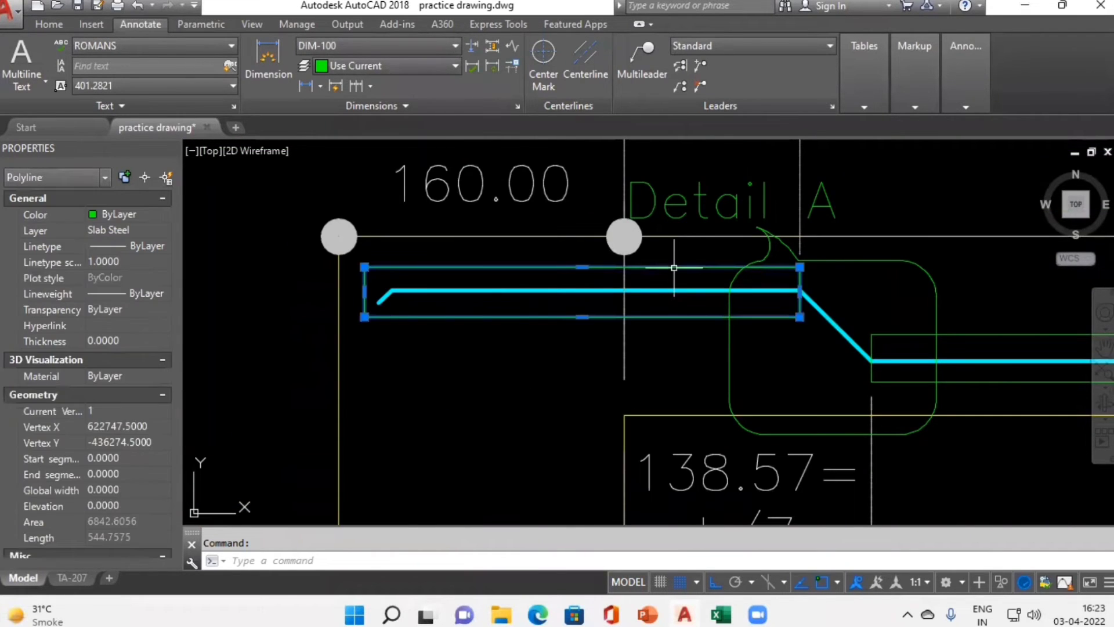
pyautogui.scroll(-3, 500, 377)
pyautogui.scroll(-2, 529, 366)
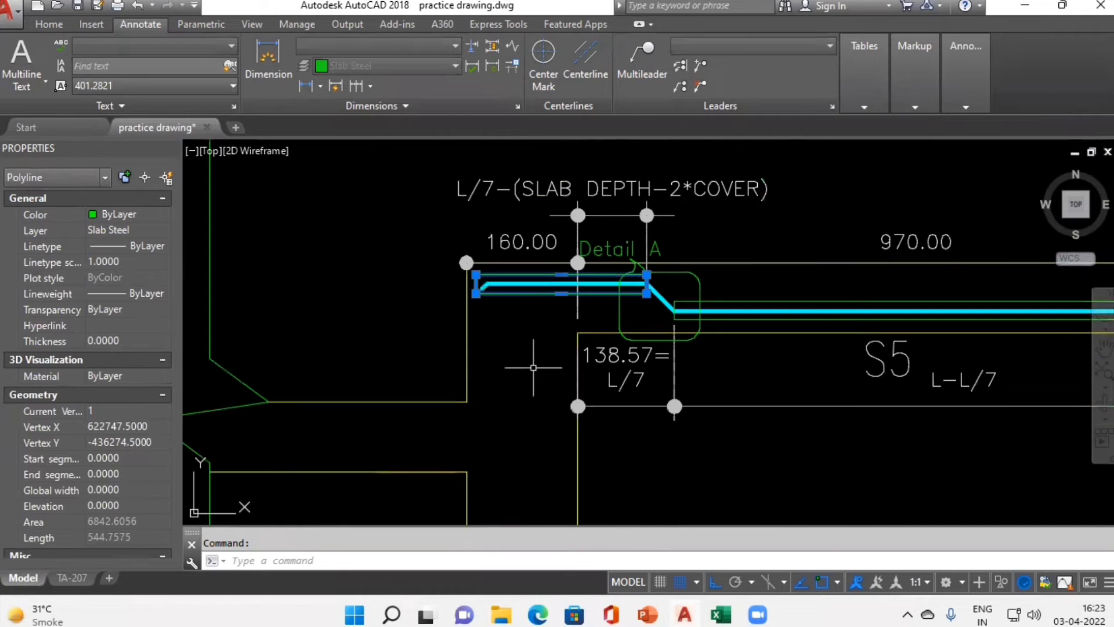
pyautogui.hotkey('alt', 'Tab')
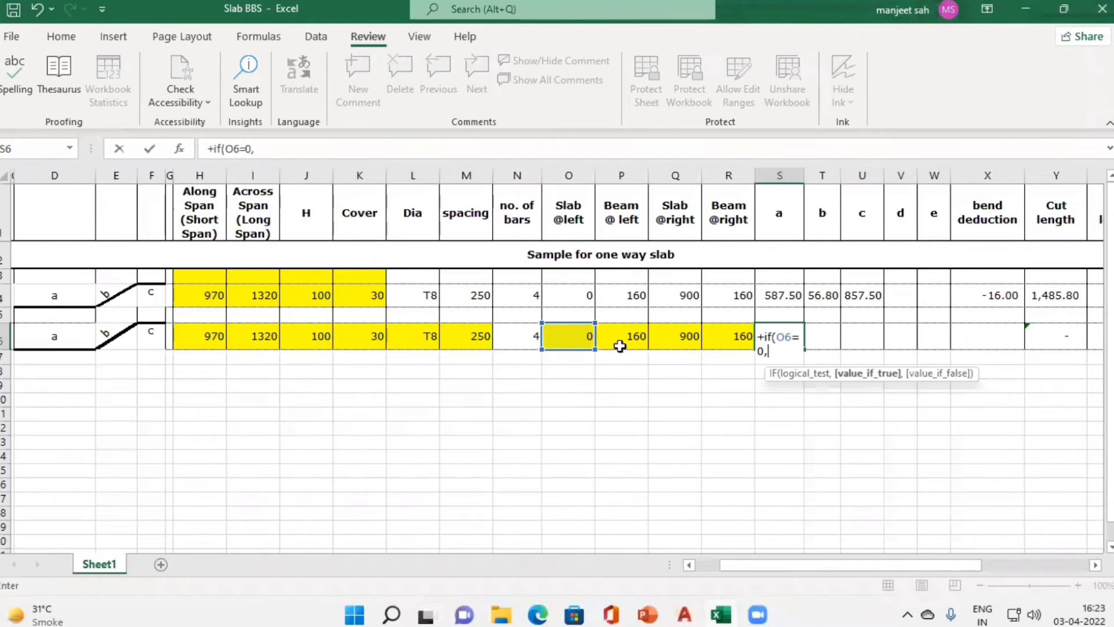
# Step: Extend the IF formula's value-if-true in S6 with P6-K6+ for the left beam width less cover
pyautogui.click(622, 339)
pyautogui.write('-')
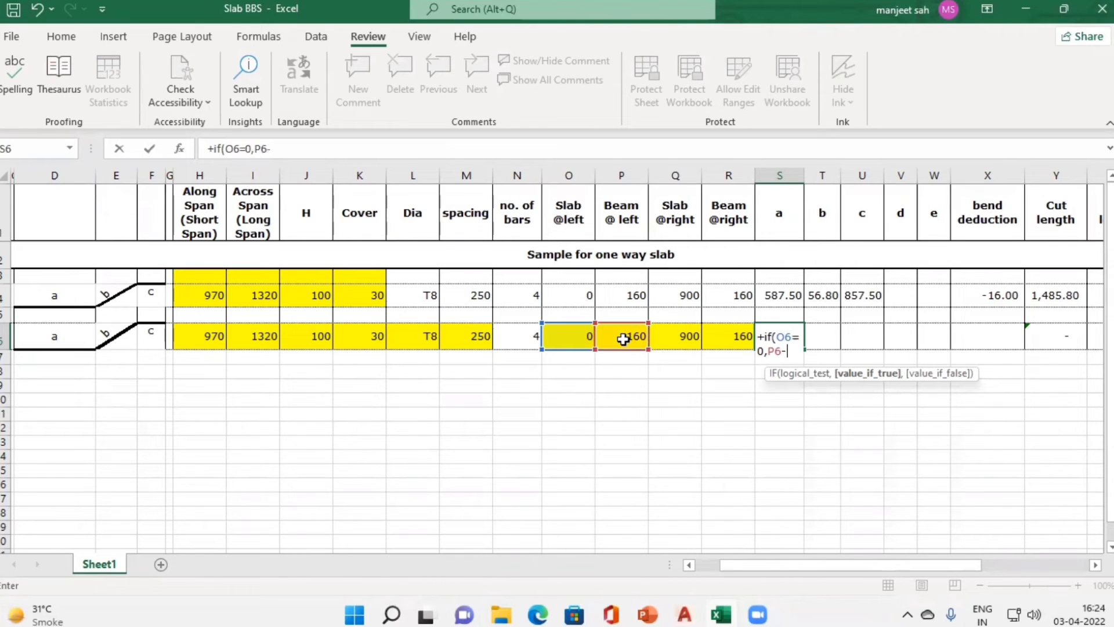
pyautogui.click(375, 339)
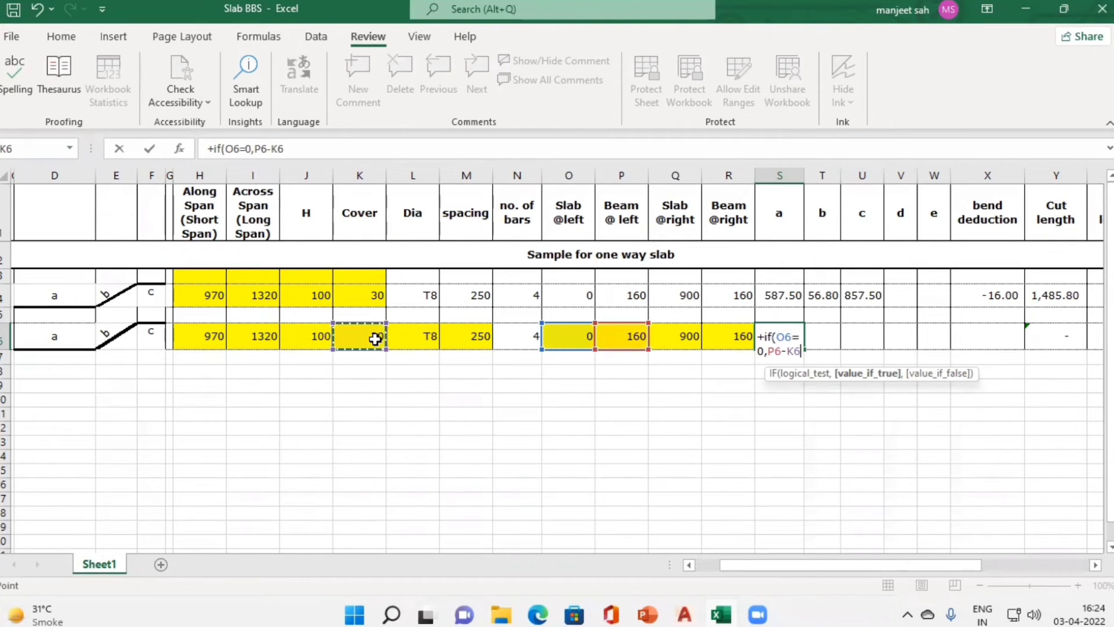
pyautogui.write('+')
# Step: Check the L/7-(slab depth-2*cover) dimension on the cyan bar's upper part in AutoCAD and return to Excel
pyautogui.hotkey('alt', 'Tab')
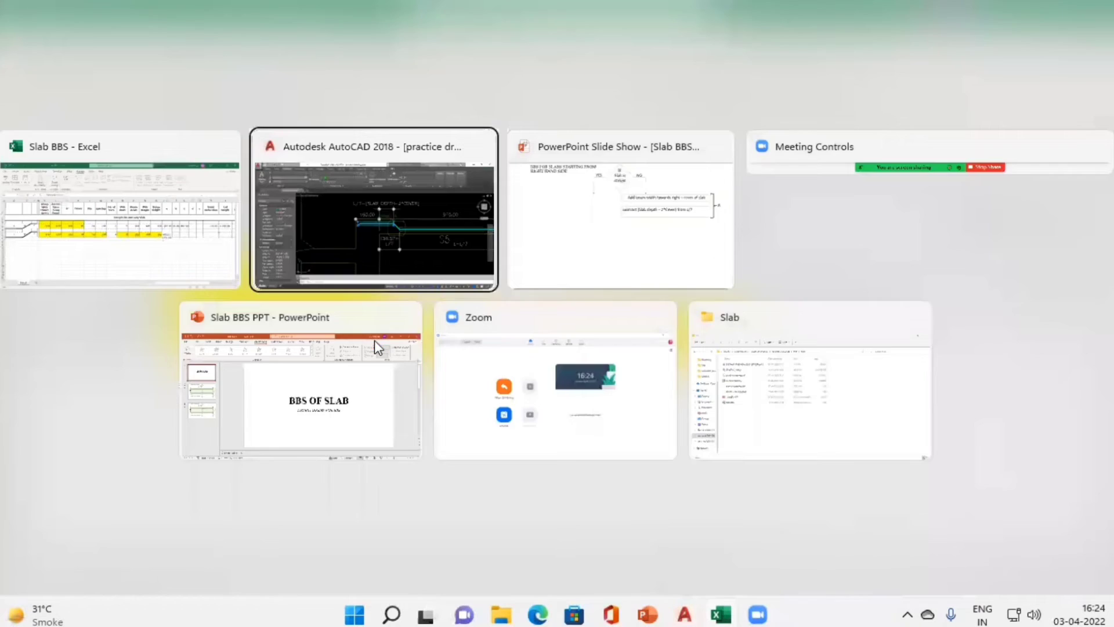
pyautogui.scroll(2, 588, 291)
pyautogui.moveTo(588, 291); pyautogui.dragTo(572, 396)
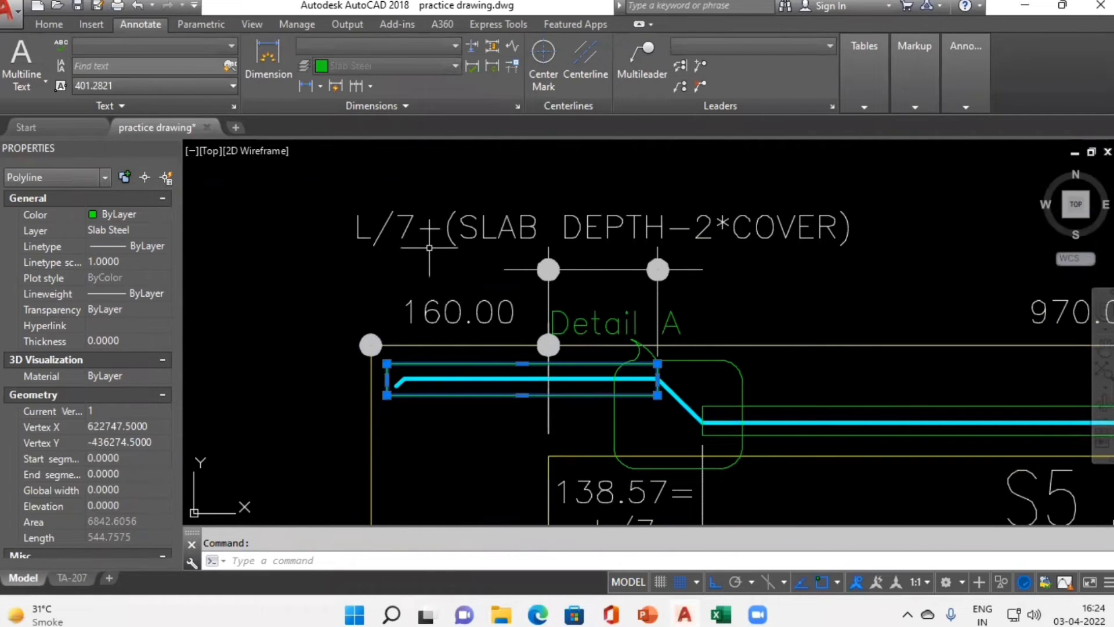
pyautogui.scroll(-1, 648, 245)
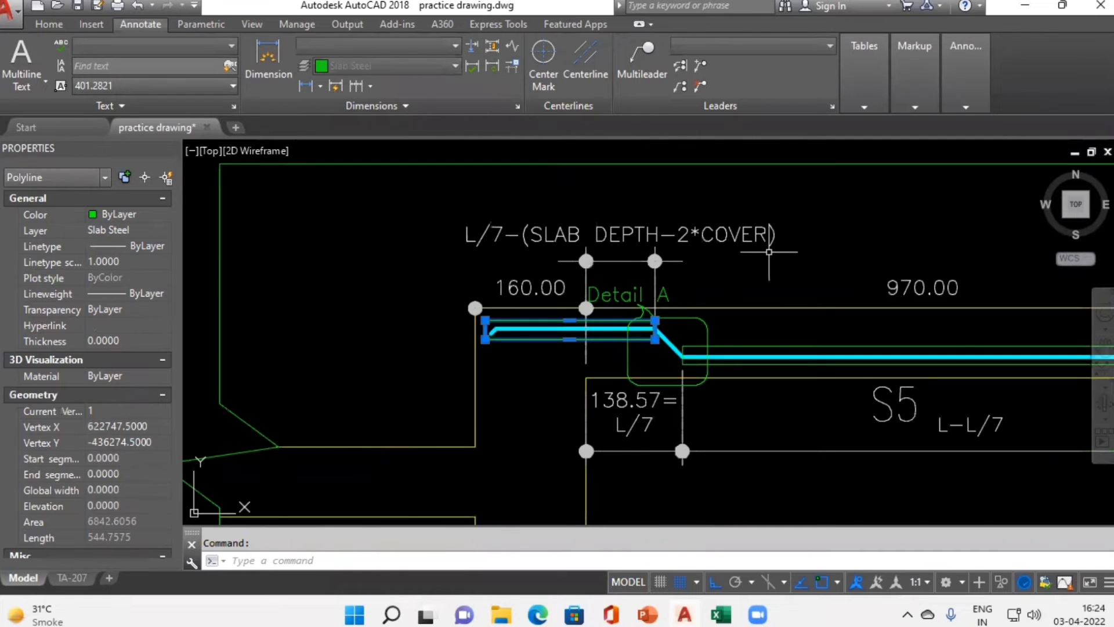
pyautogui.hotkey('alt', 'Tab')
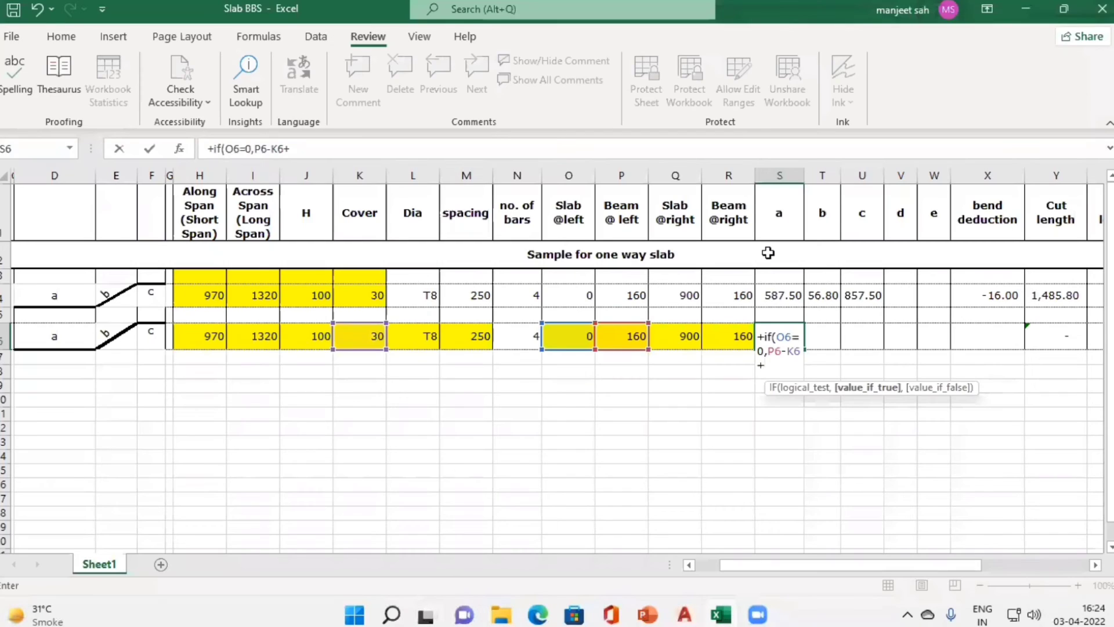
# Step: Complete the value-if-true of the S6 formula by appending H6/7-(J6-2*K6)
pyautogui.click(215, 341)
pyautogui.write('/7-')
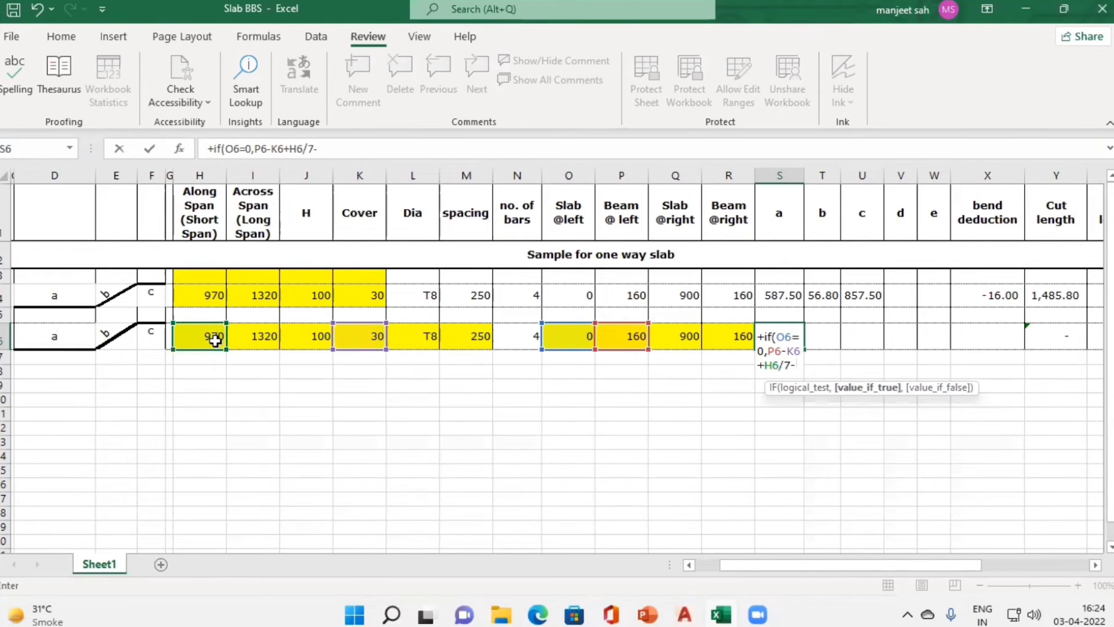
pyautogui.write('(')
pyautogui.click(301, 336)
pyautogui.write('-2*')
pyautogui.click(362, 331)
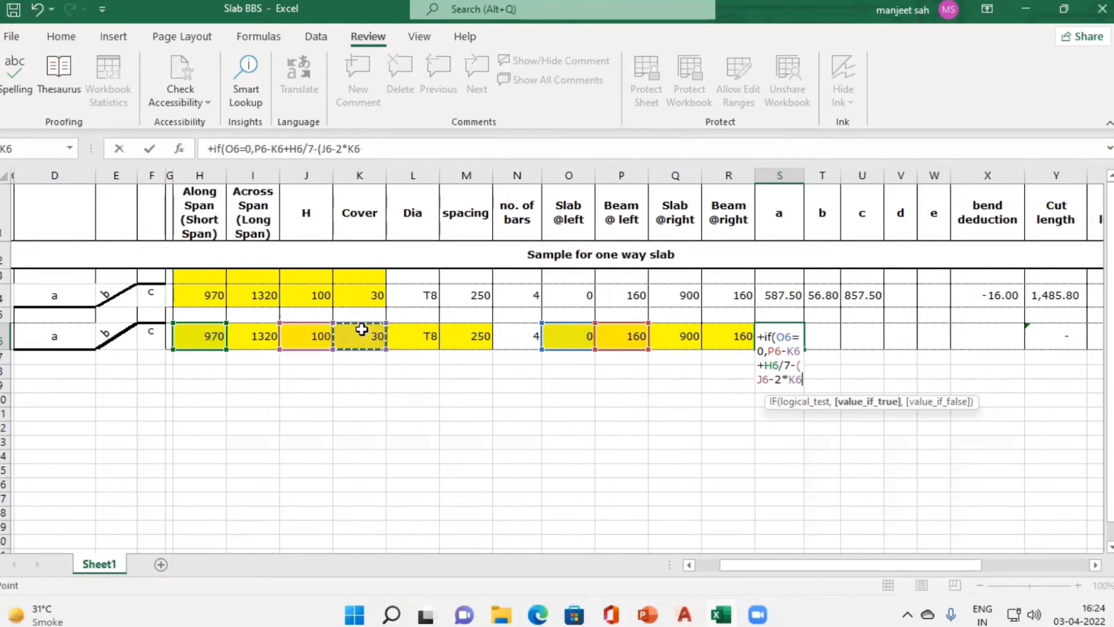
pyautogui.write(')')
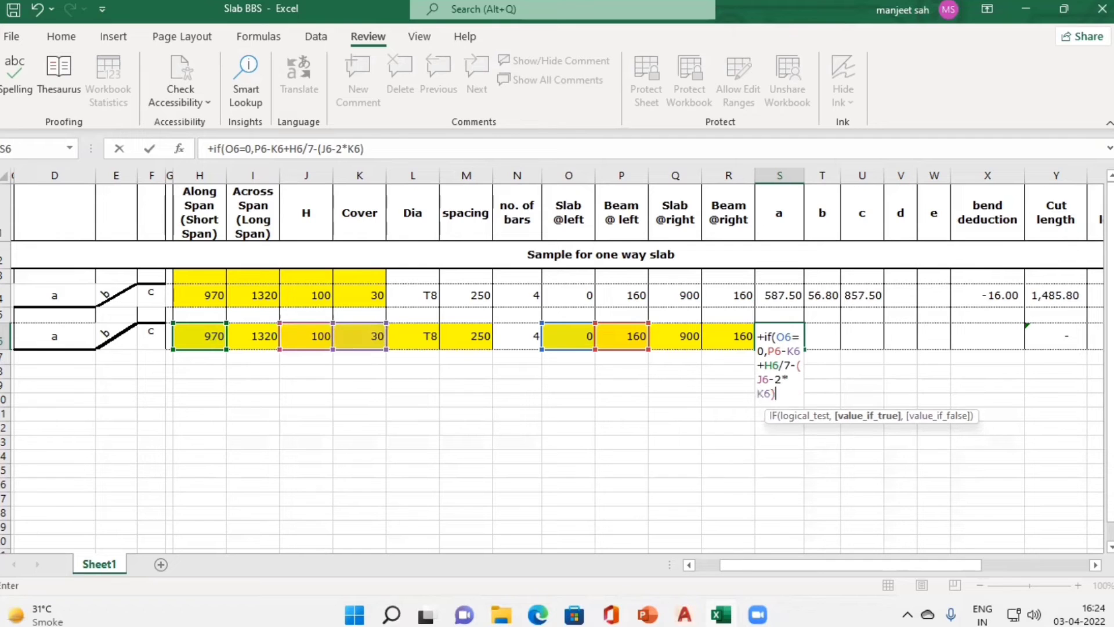
# Step: Examine the cyan bar's L/4 extension past the left beam in AutoCAD's 900 span section, and return to Excel
pyautogui.hotkey('alt', 'Tab')
pyautogui.moveTo(561, 374); pyautogui.dragTo(518, 380)
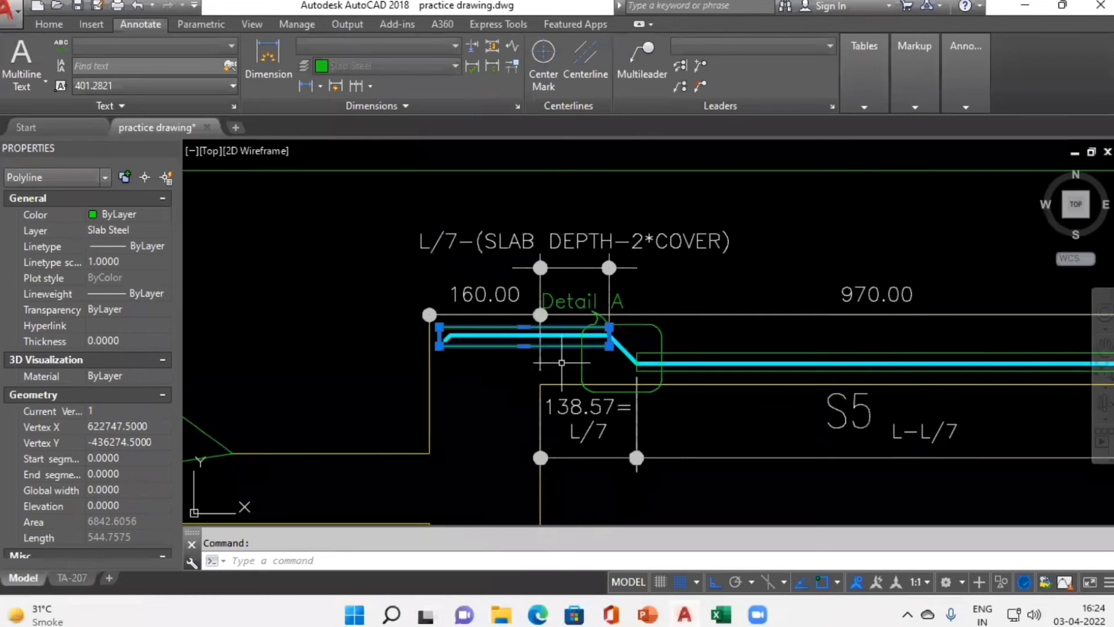
pyautogui.scroll(-5, 516, 355)
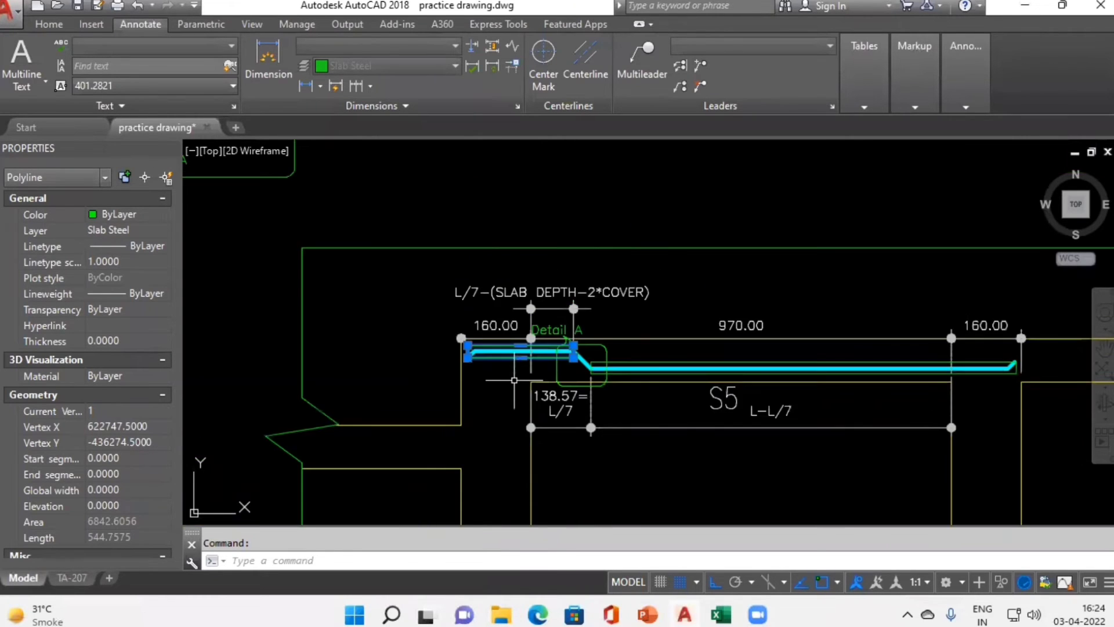
pyautogui.scroll(8, 534, 149)
pyautogui.scroll(-1, 551, 305)
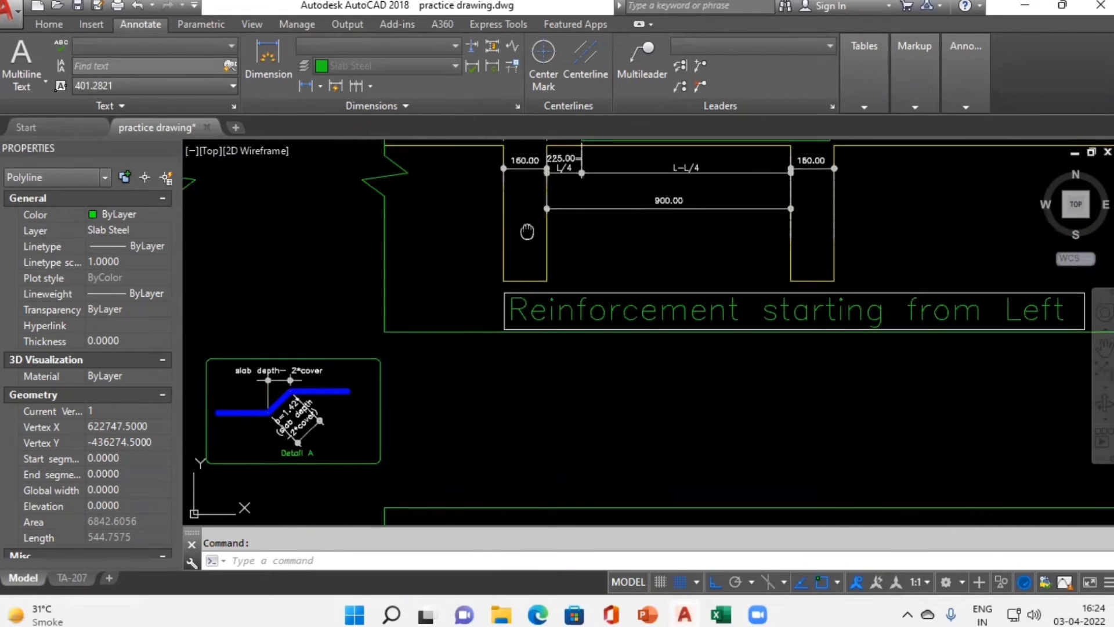
pyautogui.moveTo(529, 225); pyautogui.dragTo(520, 369)
pyautogui.hotkey('alt', 'Tab')
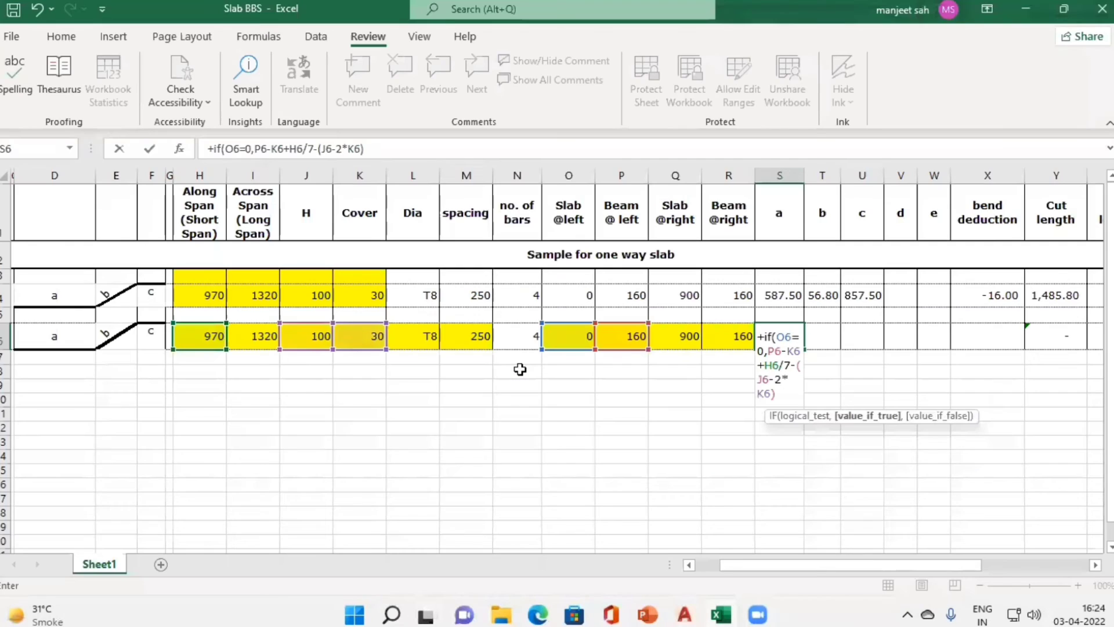
pyautogui.hotkey('alt', 'Tab')
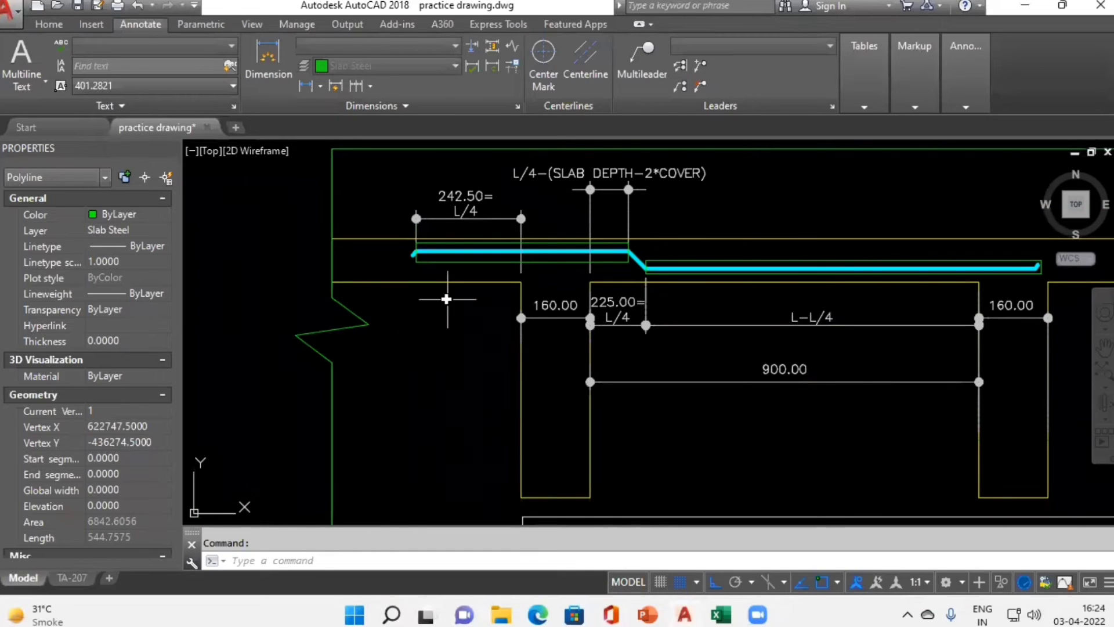
pyautogui.hotkey('alt', 'Tab')
# Step: Begin the value-if-false in S6 with O6/4+P6+, checking the left beam in the AutoCAD section
pyautogui.click(574, 342)
pyautogui.write('/4')
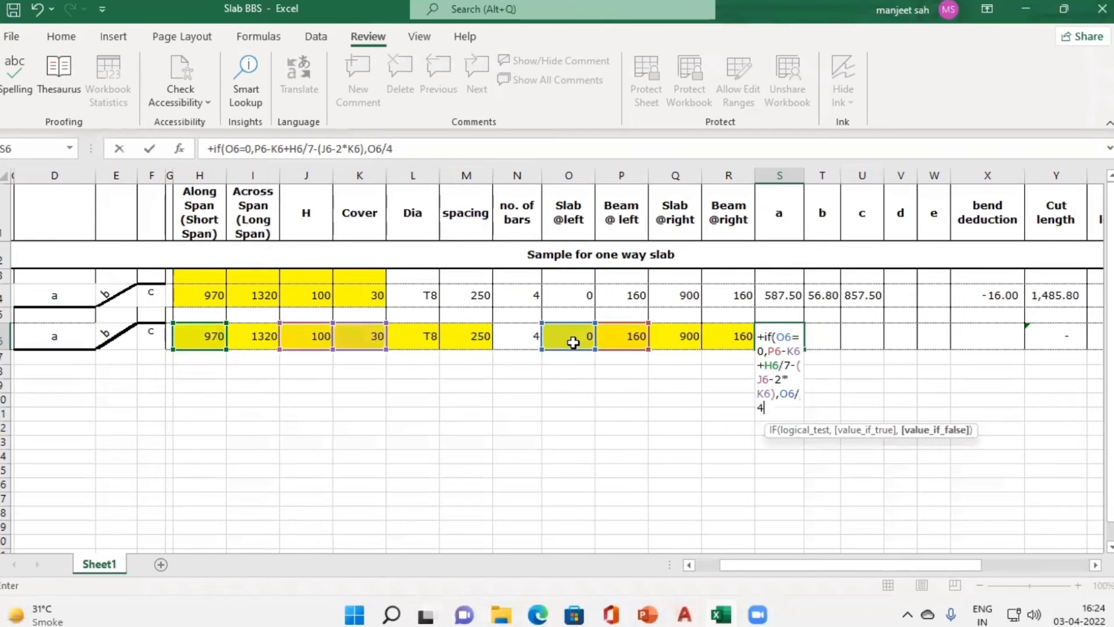
pyautogui.hotkey('alt', 'Tab')
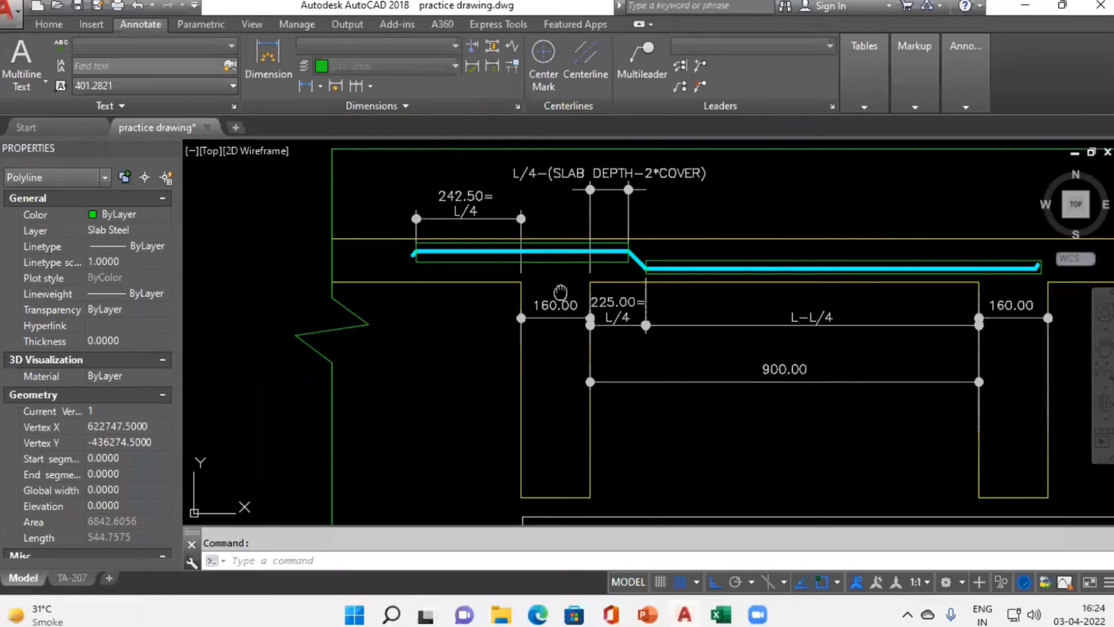
pyautogui.scroll(-1, 499, 322)
pyautogui.hotkey('alt', 'Tab')
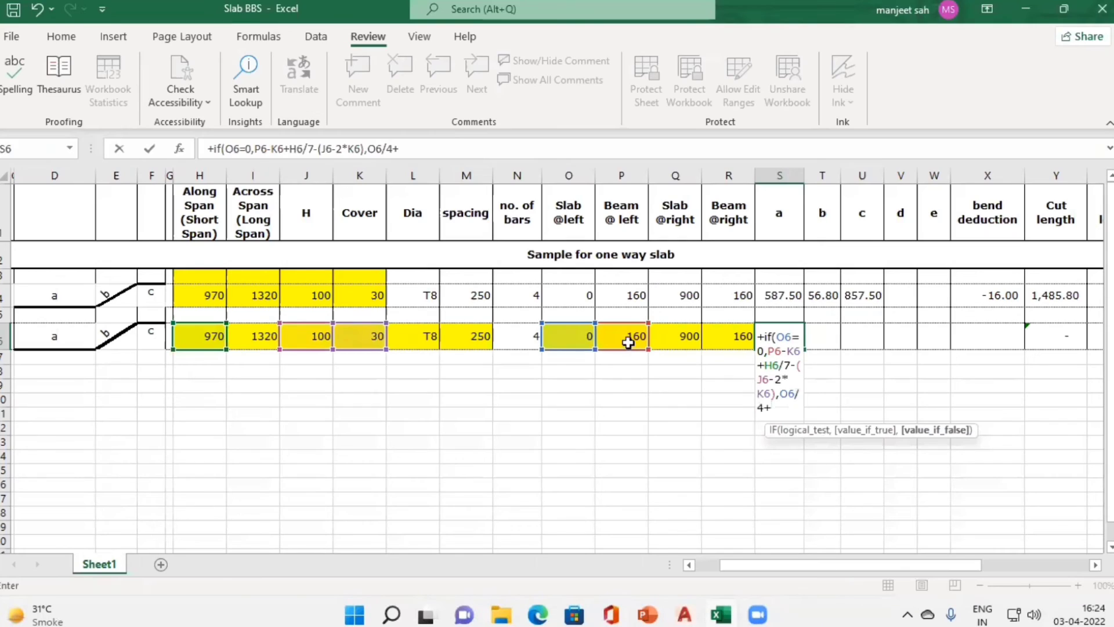
pyautogui.write('+')
pyautogui.click(630, 339)
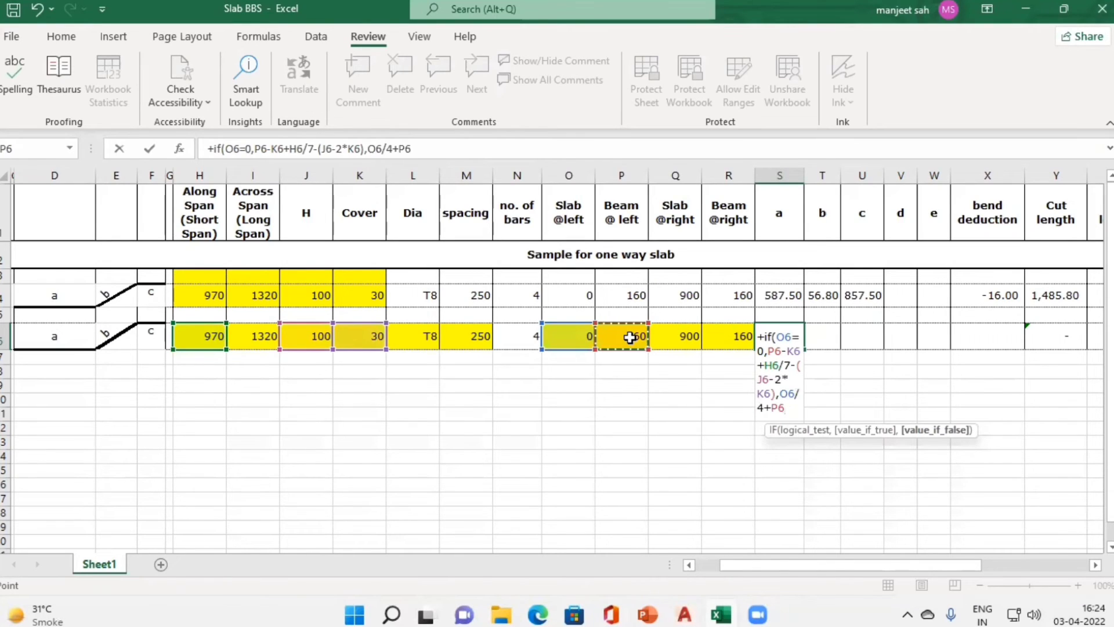
pyautogui.write('+')
# Step: Check the L/4-(slab depth-2*cover) dimension above the cyan bar in AutoCAD and return to Excel
pyautogui.hotkey('alt', 'Tab')
pyautogui.scroll(3, 567, 336)
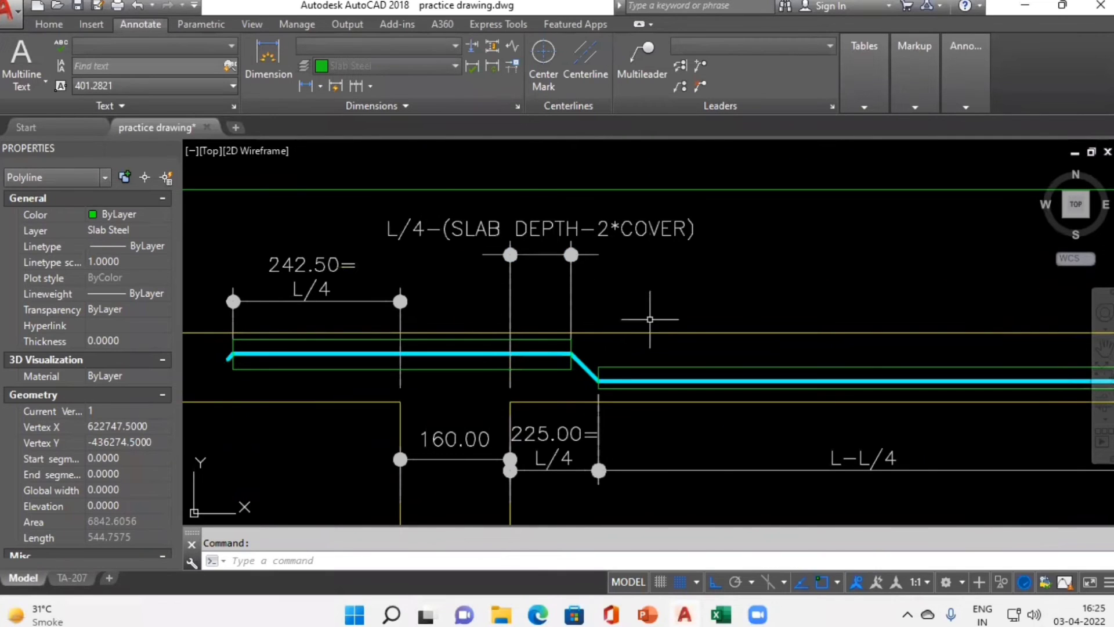
pyautogui.scroll(-2, 434, 265)
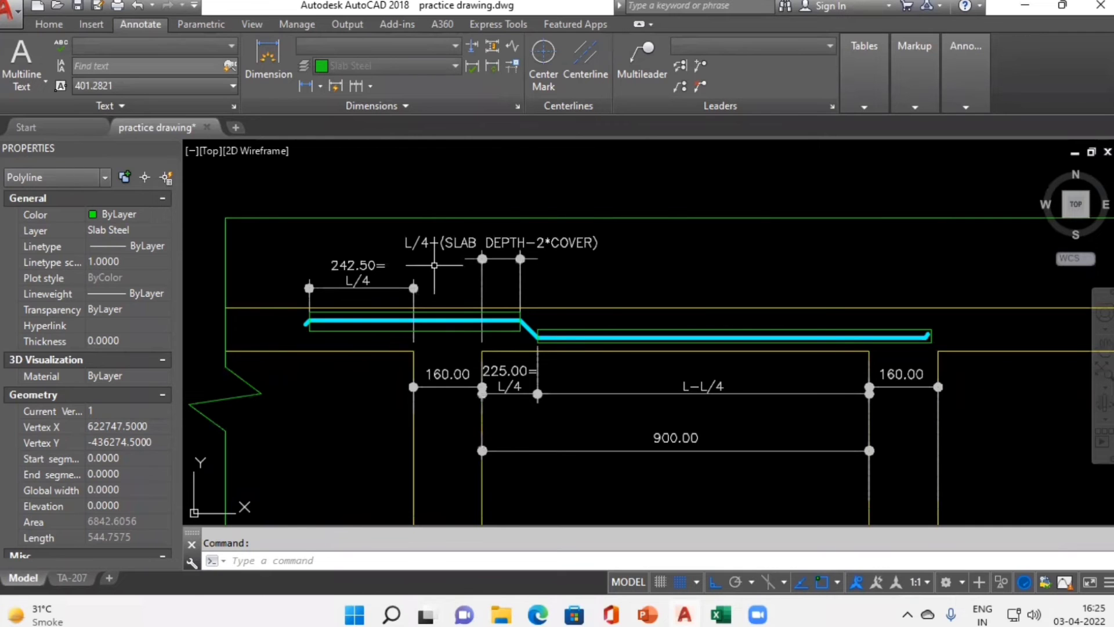
pyautogui.hotkey('alt', 'Tab')
# Step: Finish the S6 formula for length a by appending H6/4-(J6-2*K6)) and enter it
pyautogui.click(200, 341)
pyautogui.write('/4+P6+H6/4')
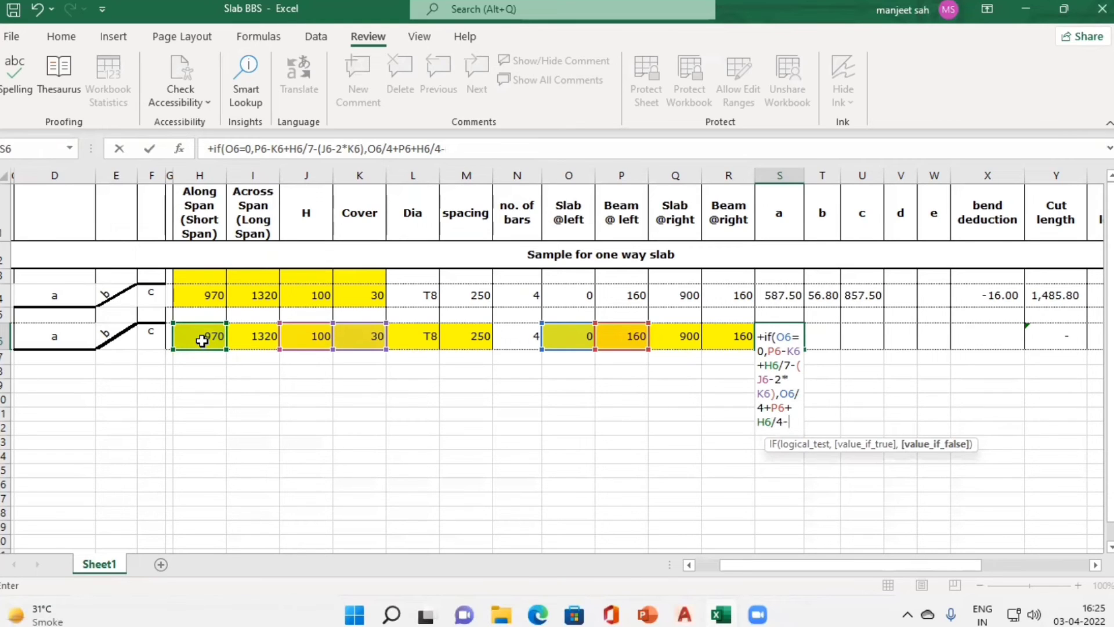
pyautogui.write('-(')
pyautogui.click(294, 332)
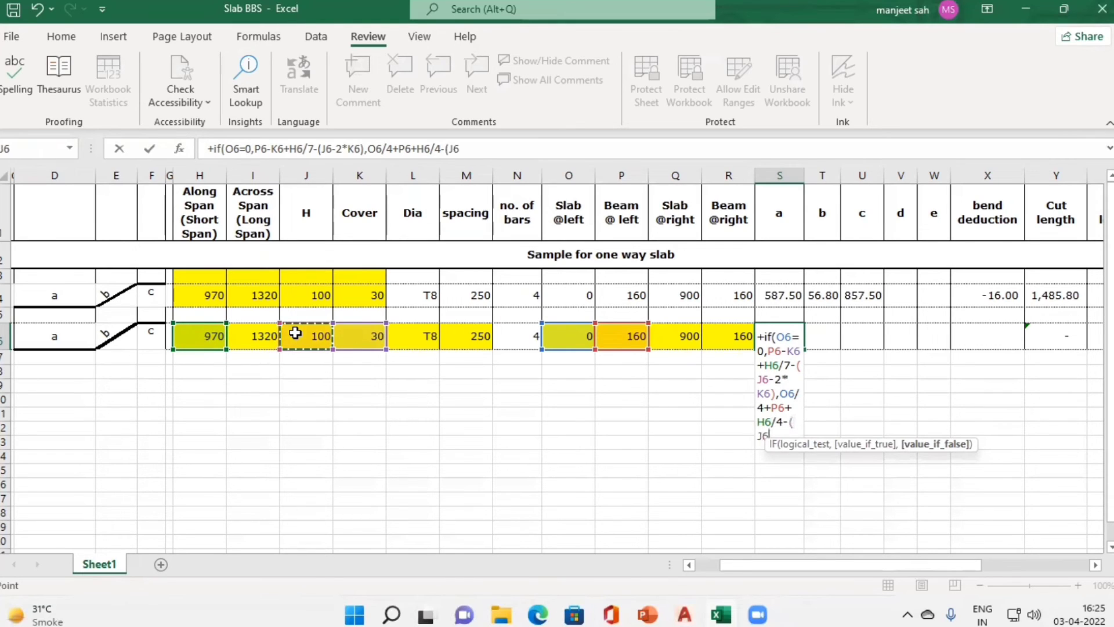
pyautogui.write('-2')
pyautogui.click(360, 343)
pyautogui.write(')')
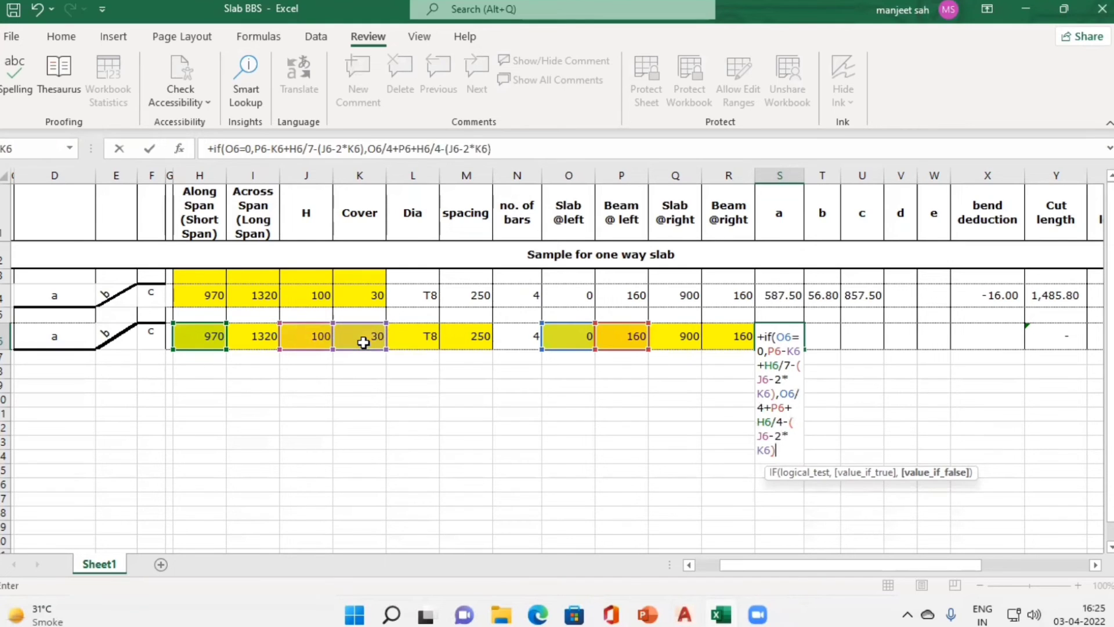
pyautogui.write(')')
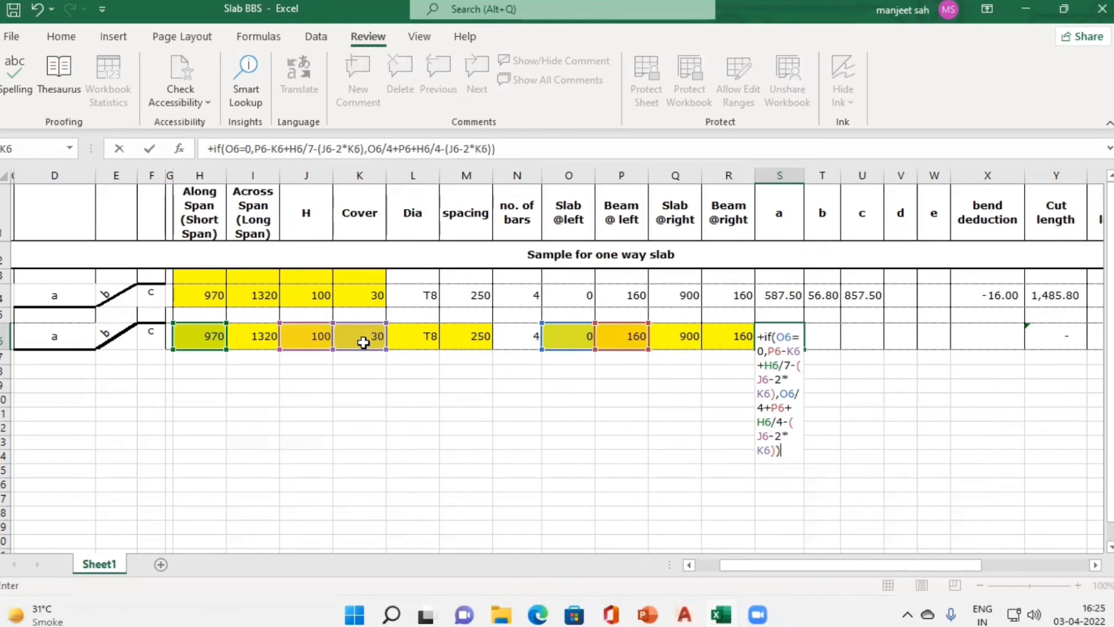
pyautogui.press('Tab')
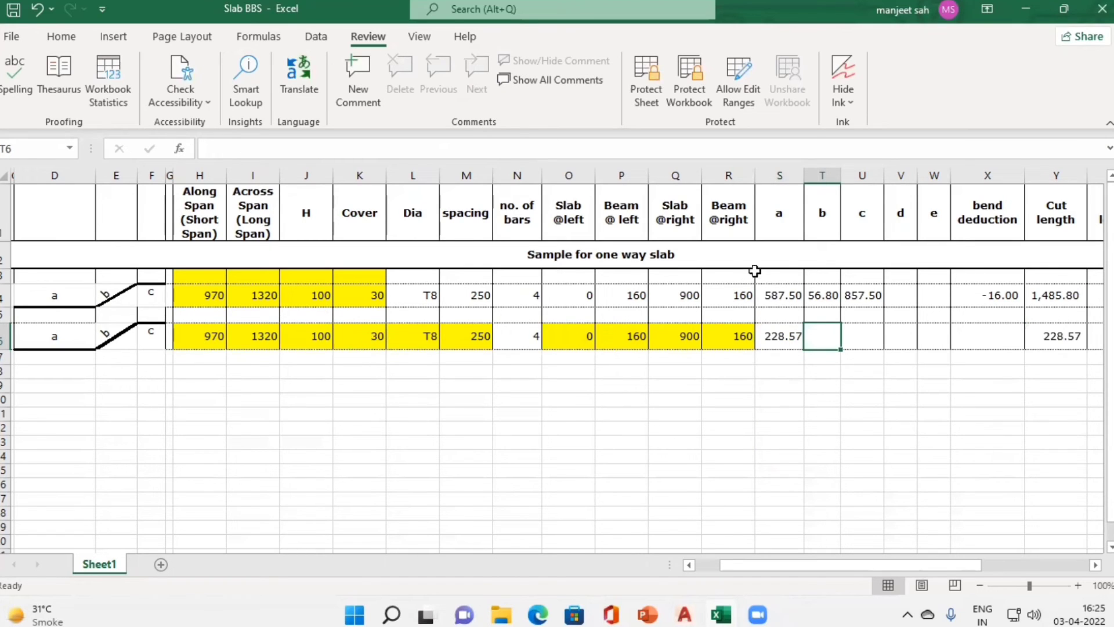
# Step: Copy the length b formula from T4 into T6
pyautogui.click(811, 295)
pyautogui.hotkey('ctrl', 'c')
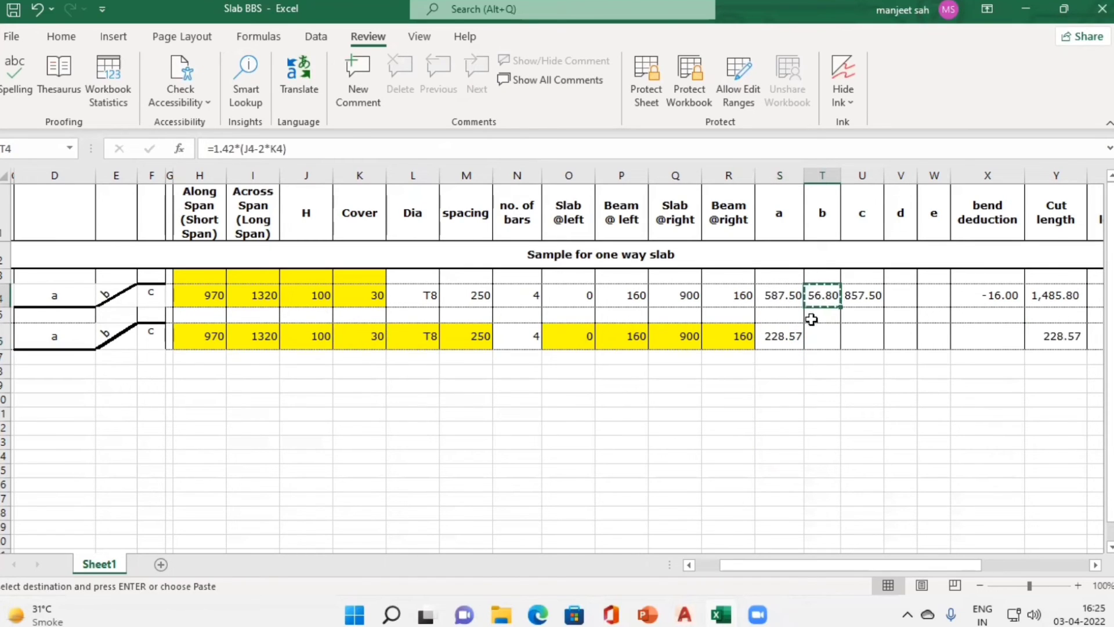
pyautogui.click(814, 337)
pyautogui.hotkey('ctrl', 'v')
pyautogui.press('Escape')
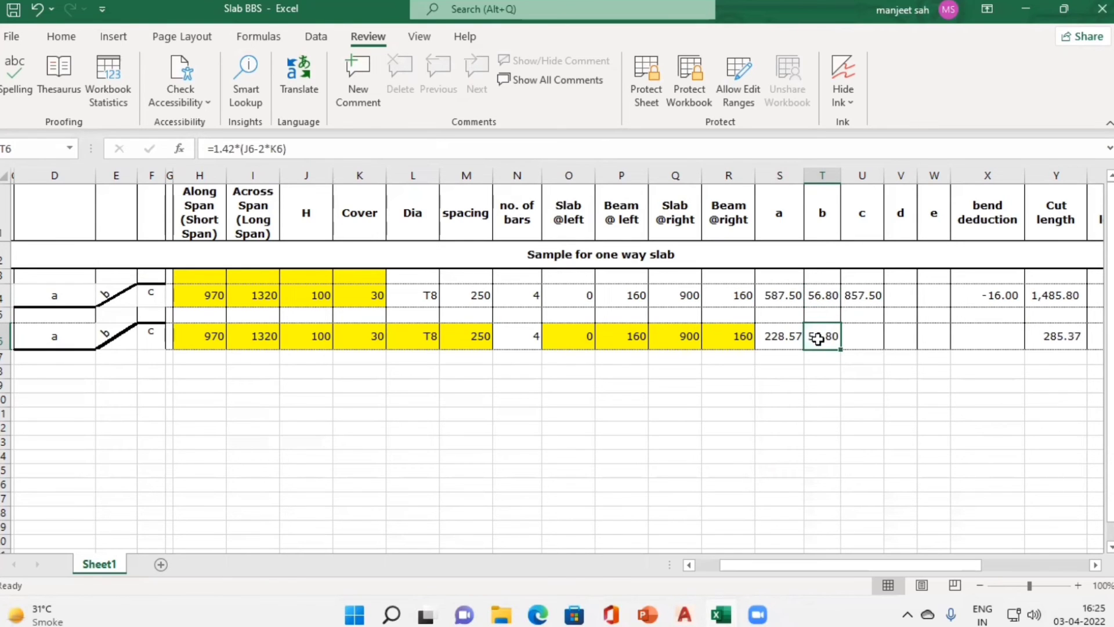
# Step: Select U6 for length c and examine the outlined lower part of the cyan bar in AutoCAD's 900 span section
pyautogui.click(867, 344)
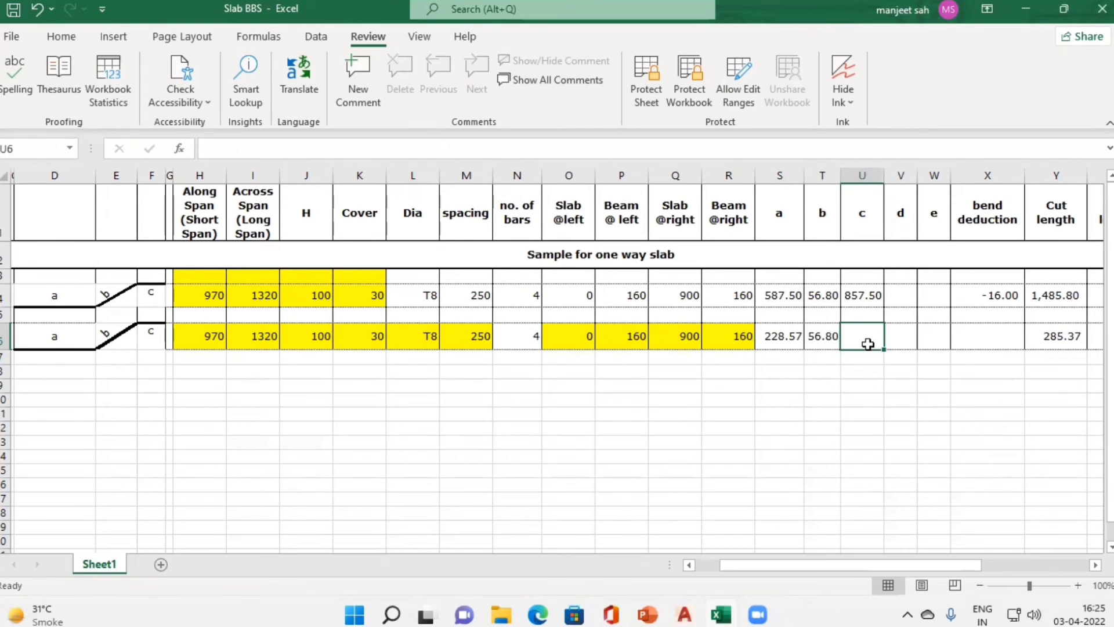
pyautogui.hotkey('alt', 'Tab')
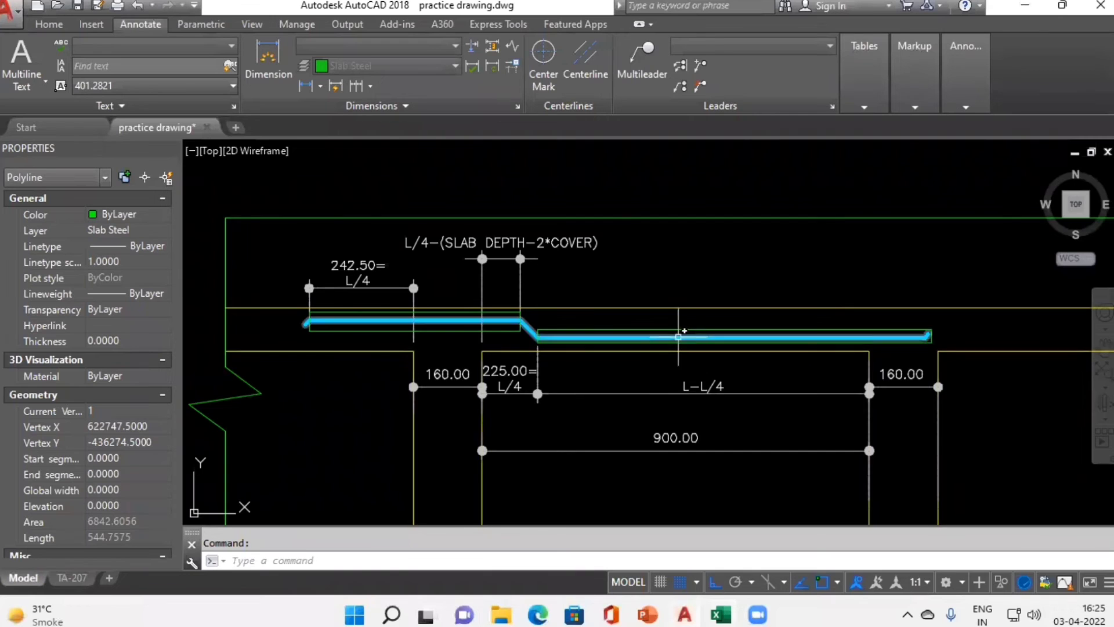
pyautogui.click(710, 327)
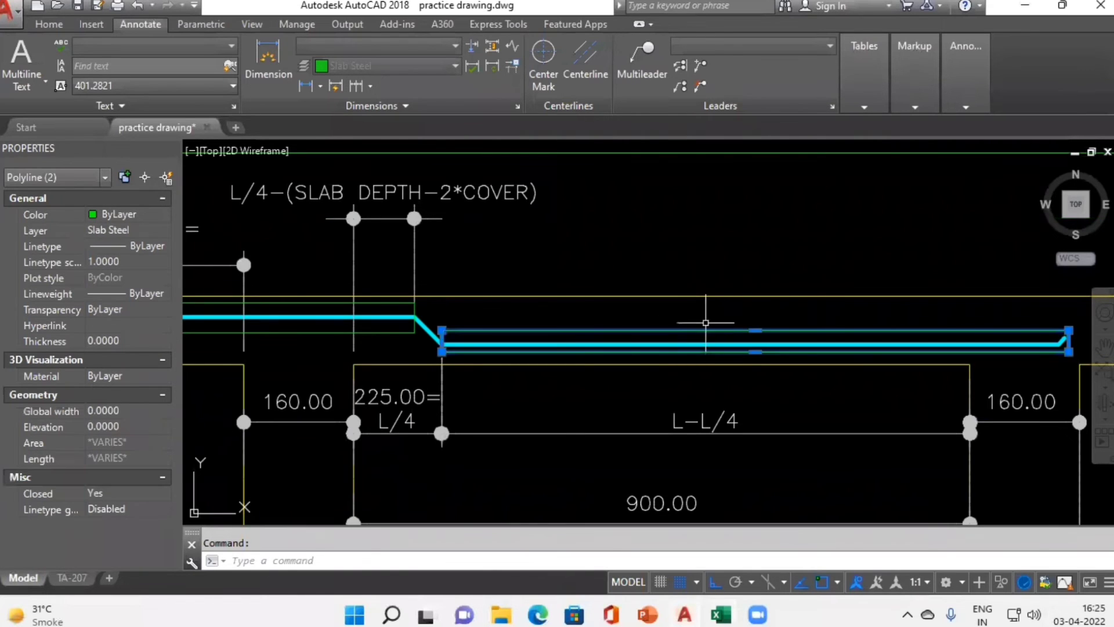
pyautogui.scroll(-2, 570, 320)
# Step: Examine the outlined lower part of the cyan bar and its L-L/7 dimension in the S5 section, and return to Excel
pyautogui.scroll(-4, 696, 418)
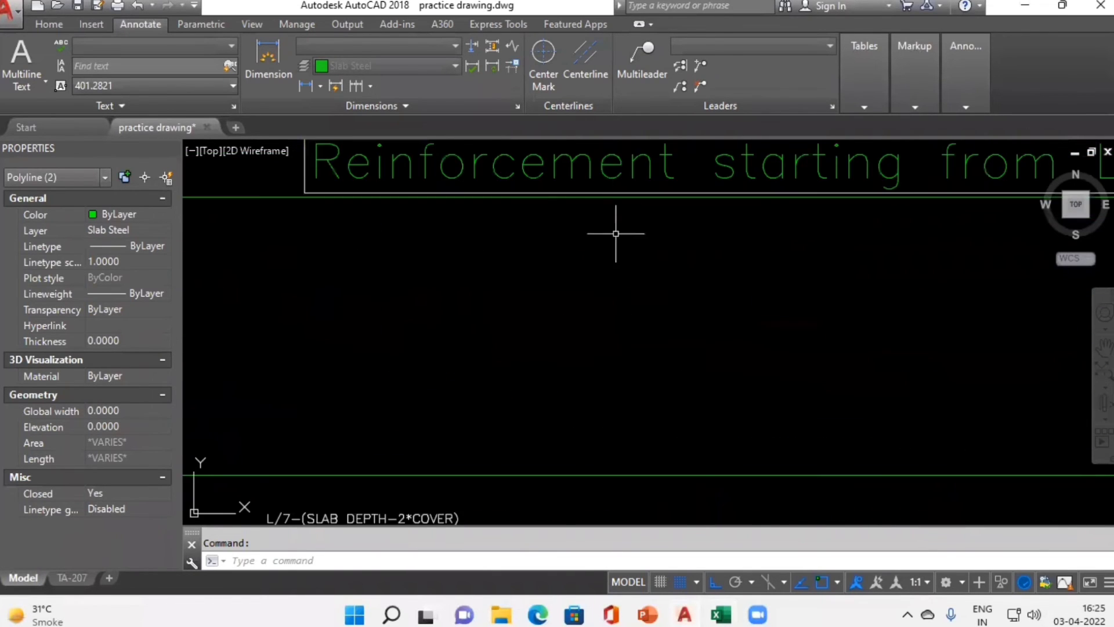
pyautogui.scroll(4, 632, 406)
pyautogui.click(646, 360)
pyautogui.press('Escape')
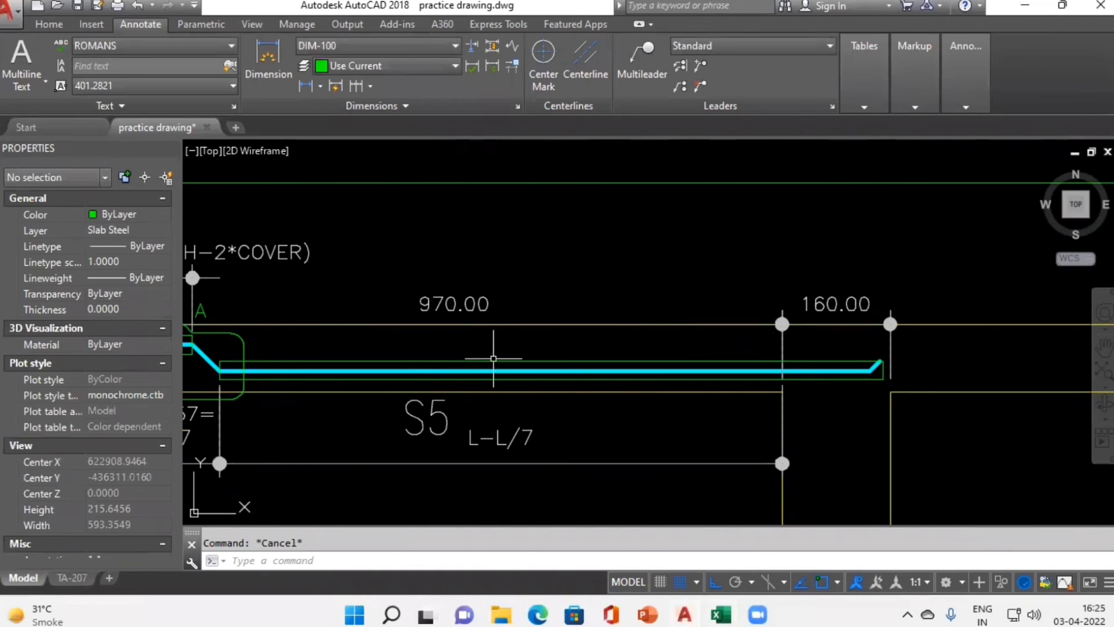
pyautogui.click(493, 359)
pyautogui.click(400, 339)
pyautogui.moveTo(336, 418); pyautogui.dragTo(546, 389)
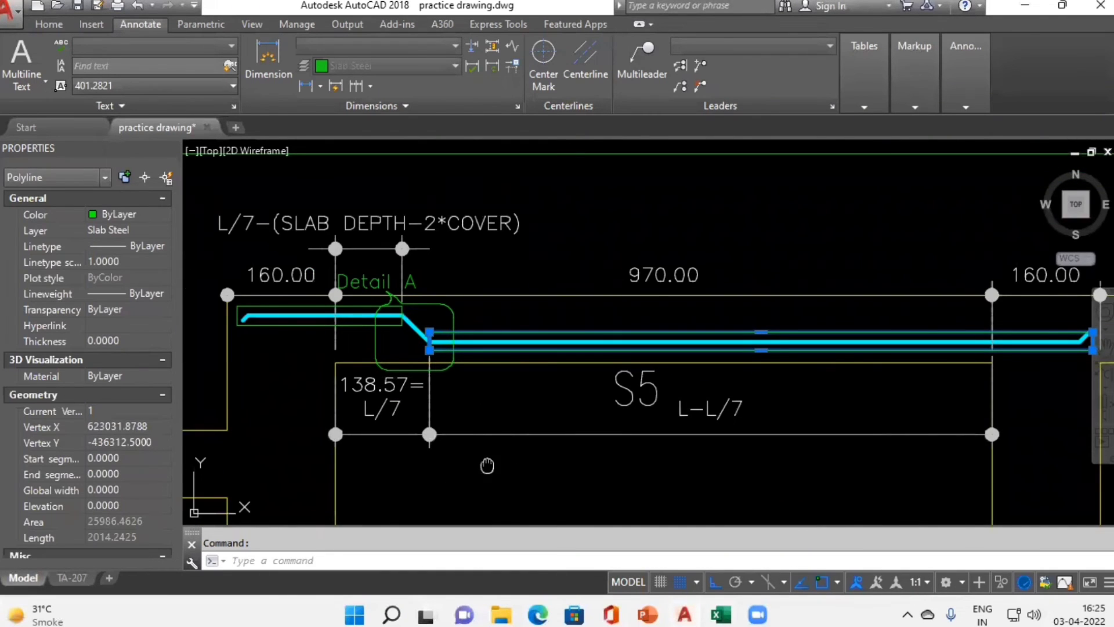
pyautogui.moveTo(488, 465); pyautogui.dragTo(487, 423)
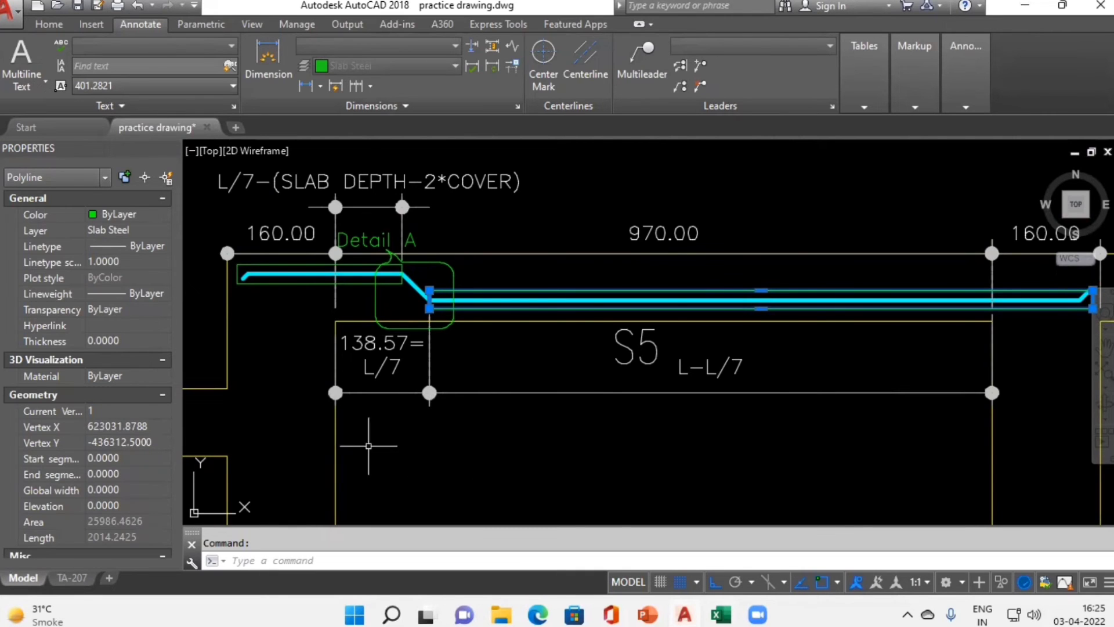
pyautogui.hotkey('alt', 'Tab')
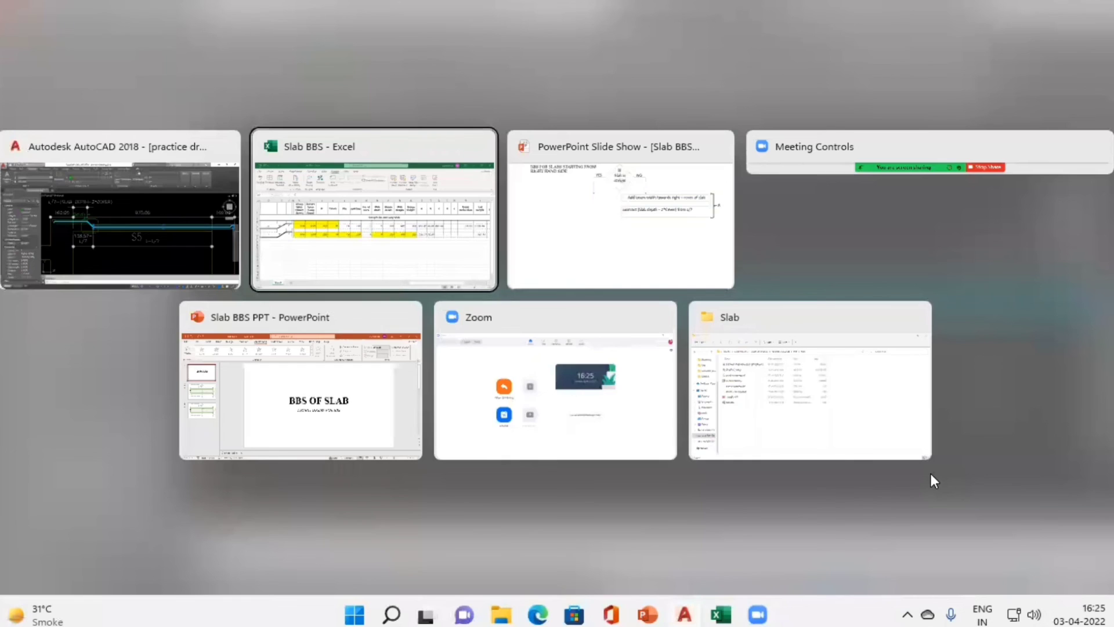
# Step: Start the length c formula in U6 as +if(O6=0,H6-H6/7+ using the left slab and short span cells
pyautogui.write('if(')
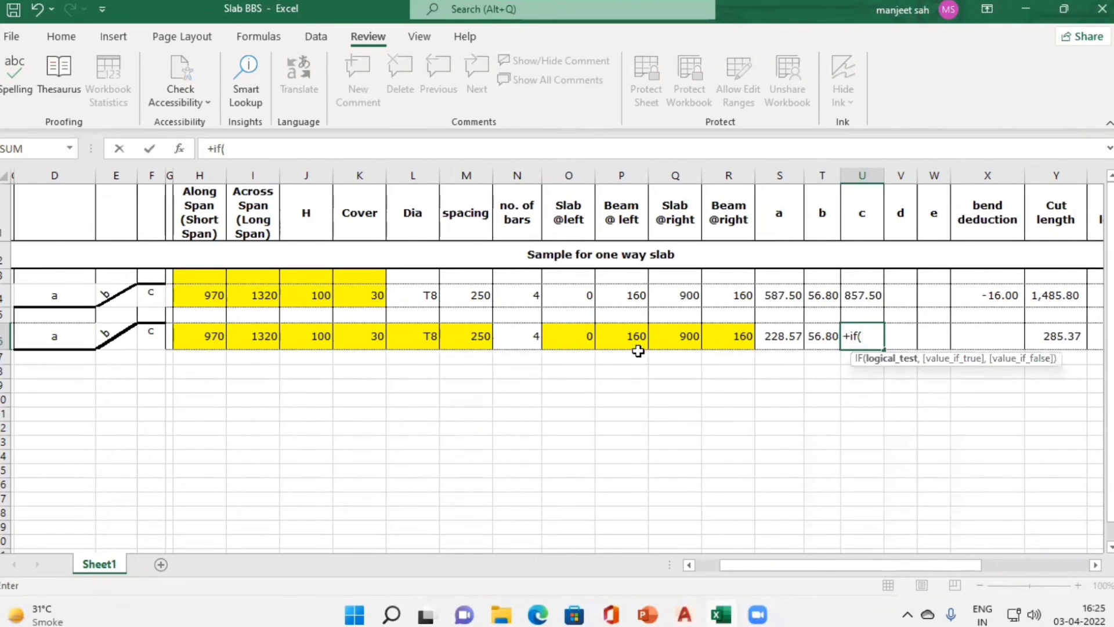
pyautogui.click(567, 337)
pyautogui.write('=')
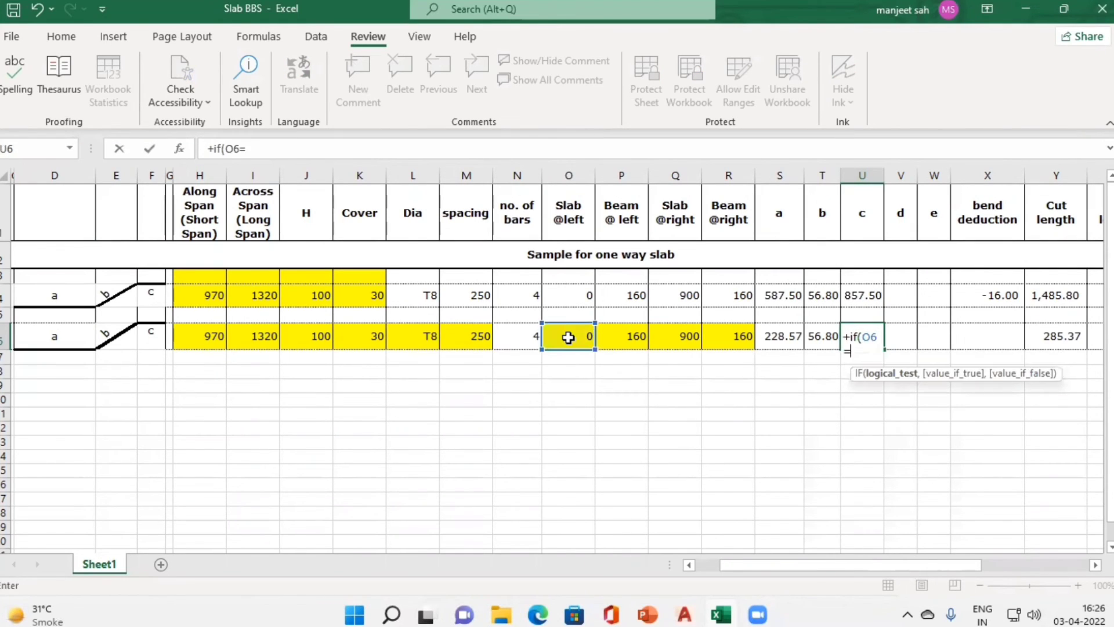
pyautogui.write('0,')
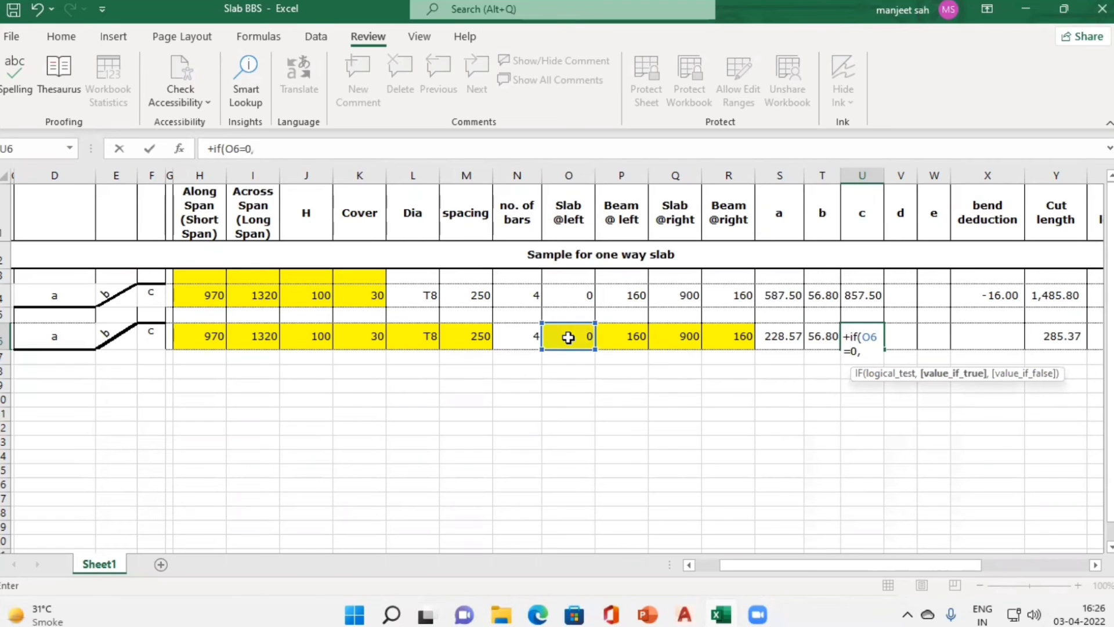
pyautogui.click(214, 341)
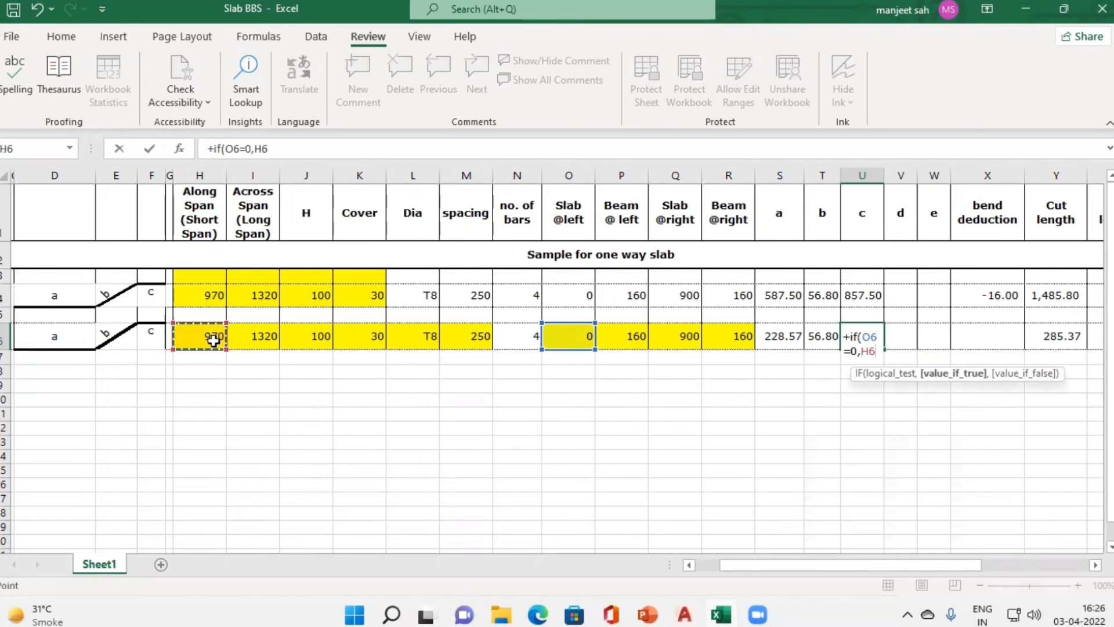
pyautogui.write('-')
pyautogui.click(214, 340)
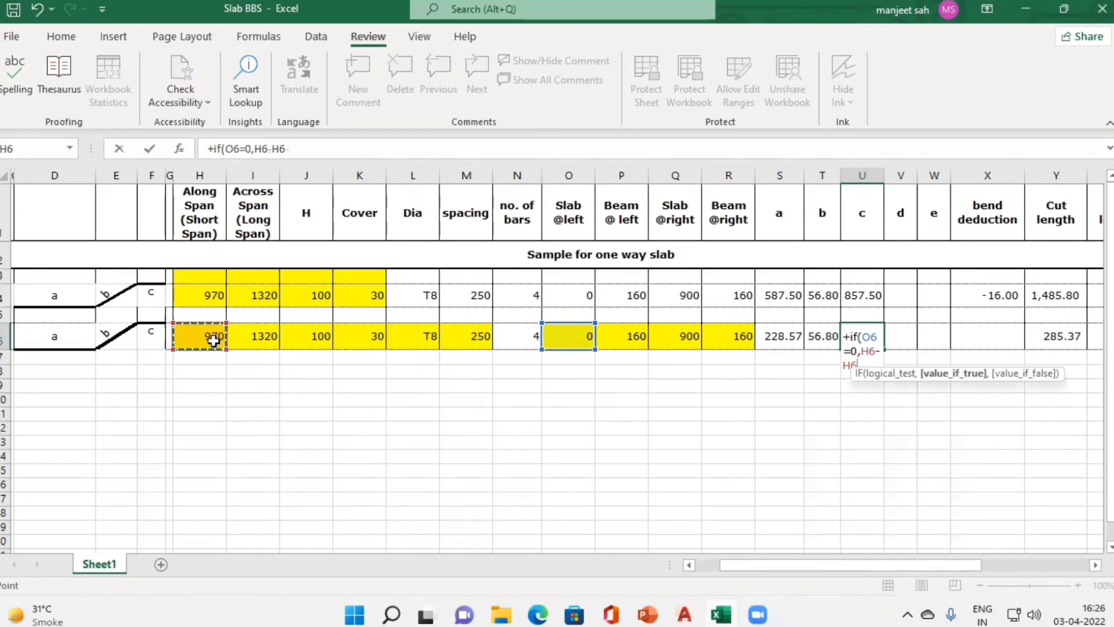
pyautogui.write('/7+')
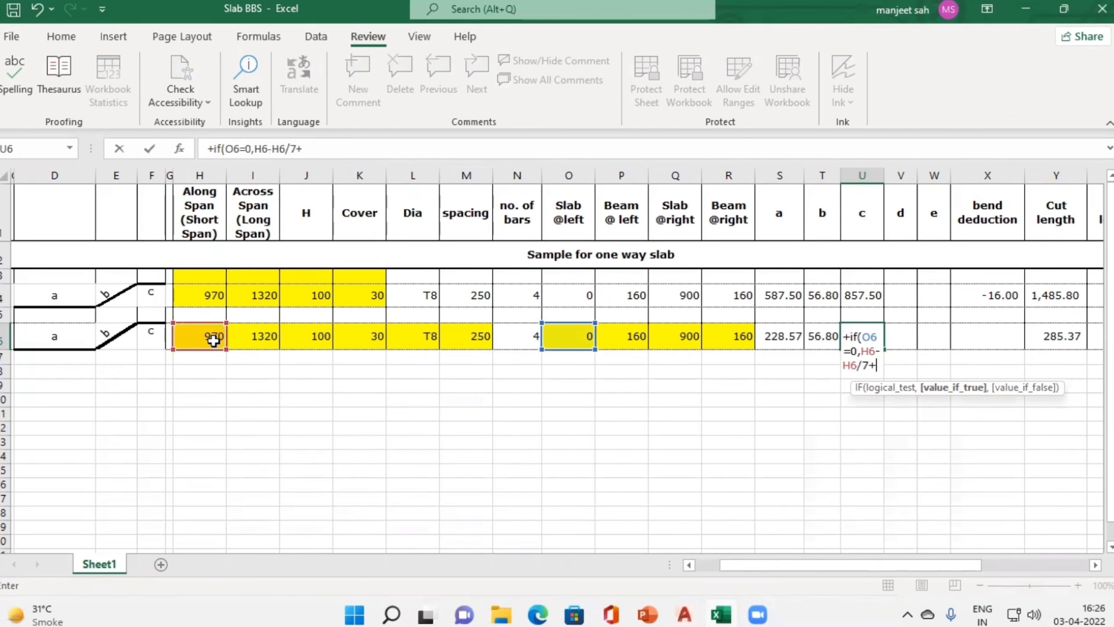
# Step: Check the bar's end over the right 160 beam in AutoCAD's S5 section, and append R6-K6, to the U6 formula in Excel
pyautogui.hotkey('alt', 'Tab')
pyautogui.moveTo(686, 438); pyautogui.dragTo(495, 398)
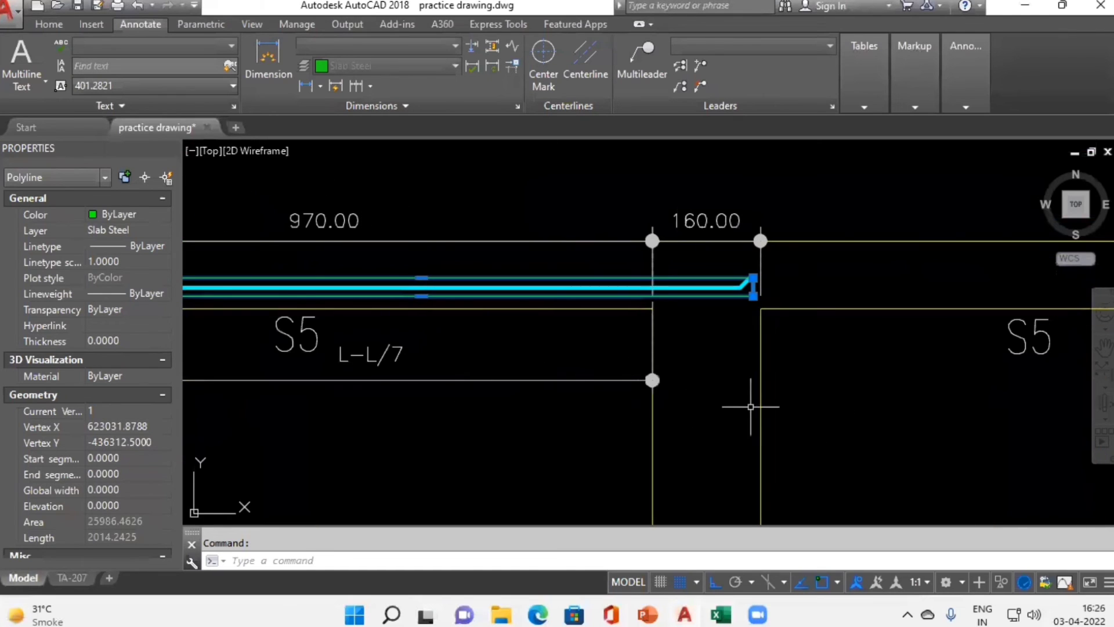
pyautogui.hotkey('alt', 'Tab')
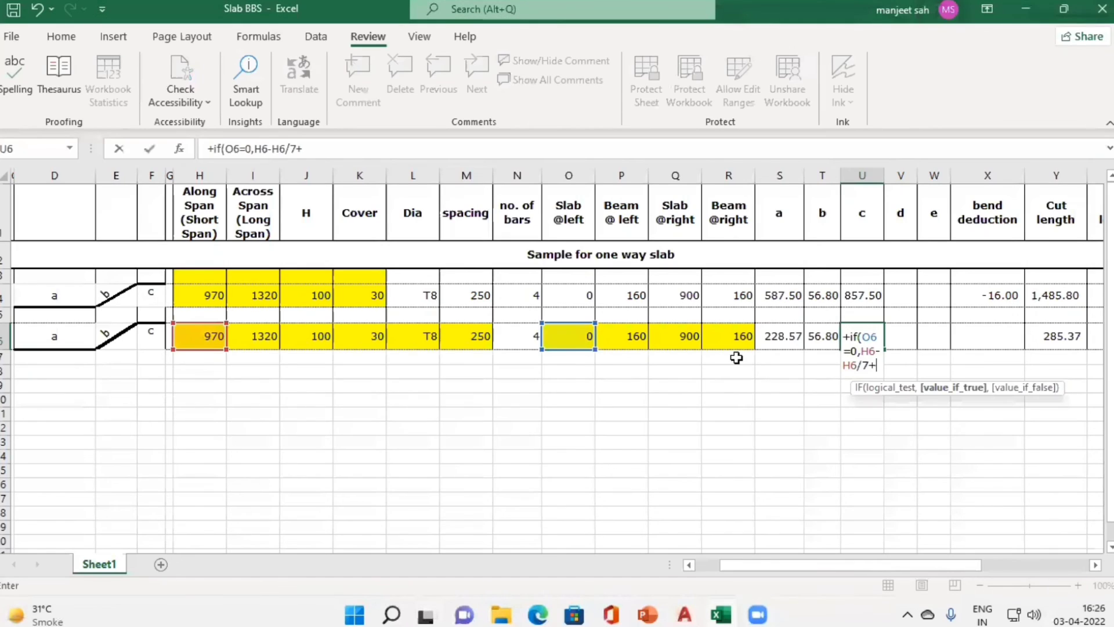
pyautogui.click(728, 340)
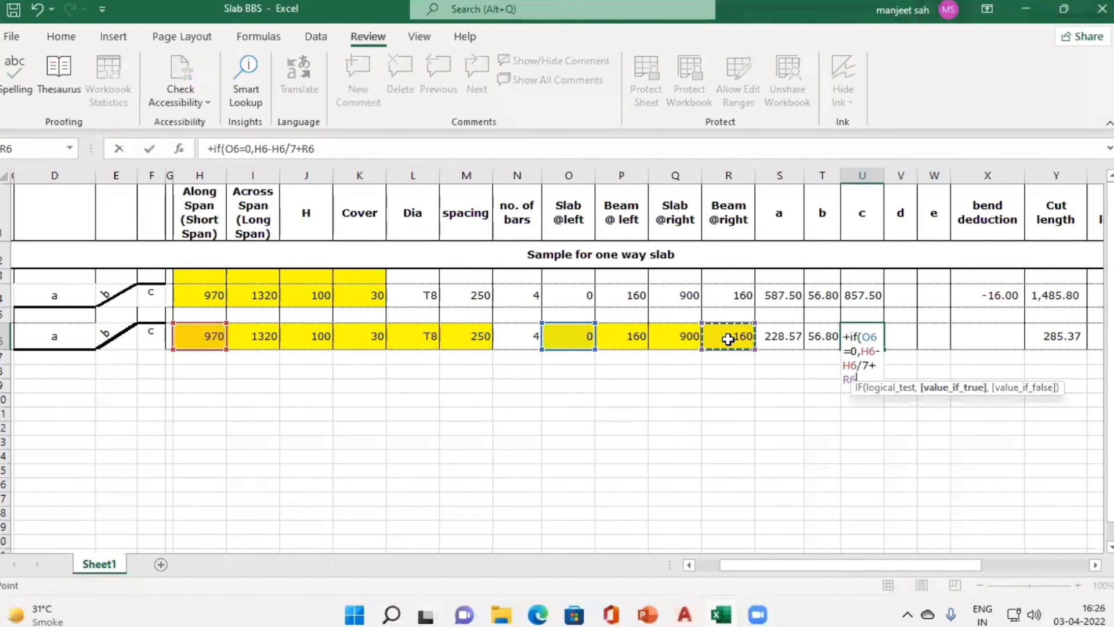
pyautogui.write('-')
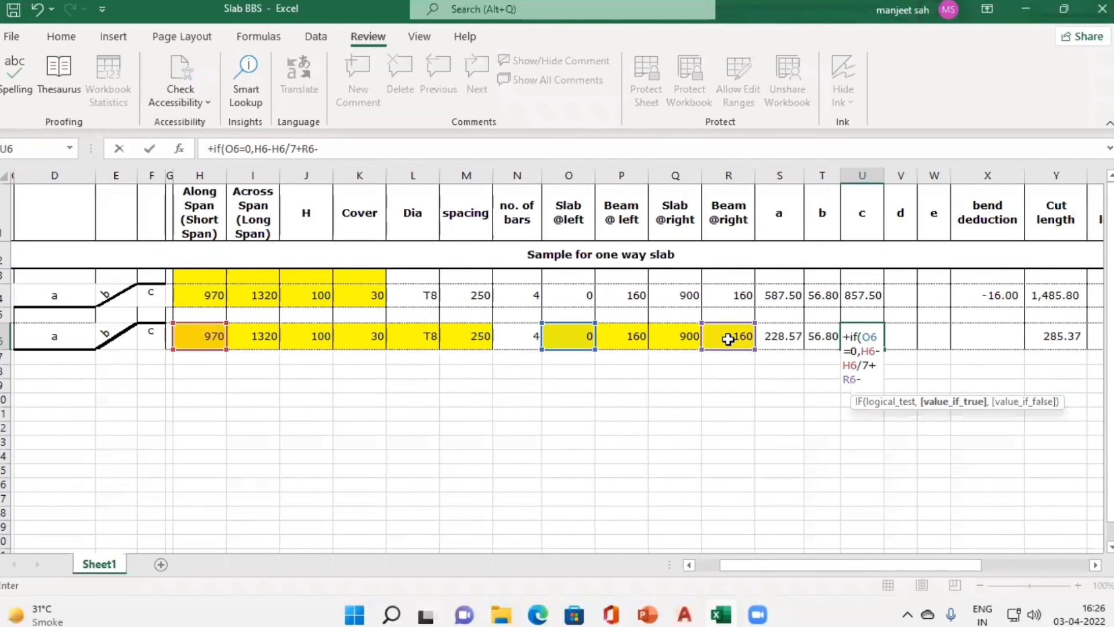
pyautogui.click(351, 336)
pyautogui.write(',')
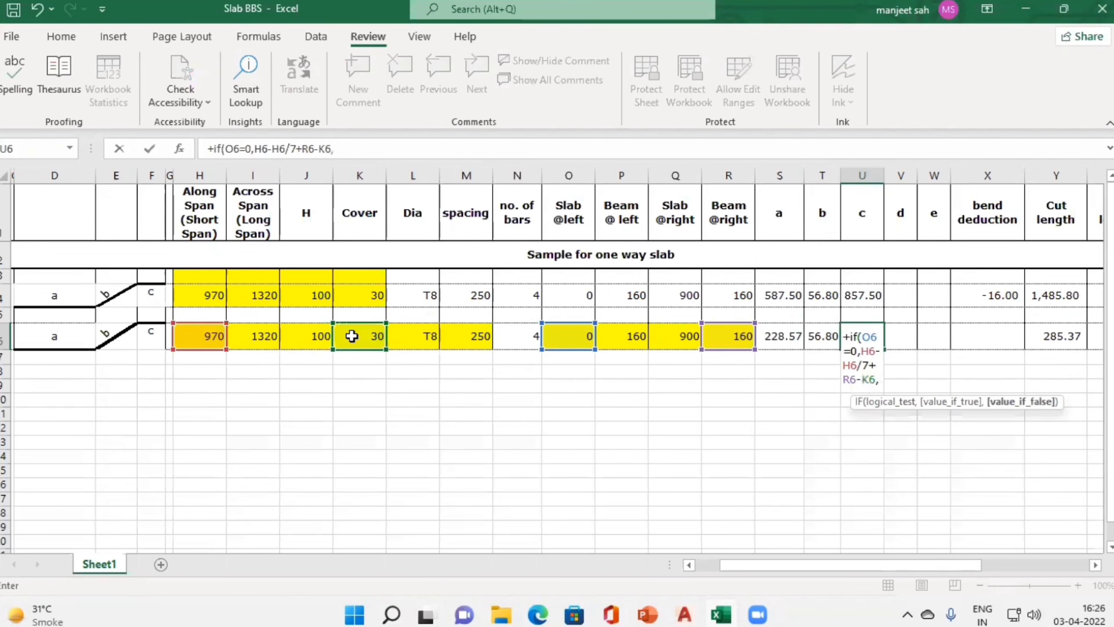
# Step: Examine the lower part of the cyan bar with its L/4 and L-L/4 dimensions in AutoCAD's 900 span section, and return to Excel
pyautogui.hotkey('alt', 'Tab')
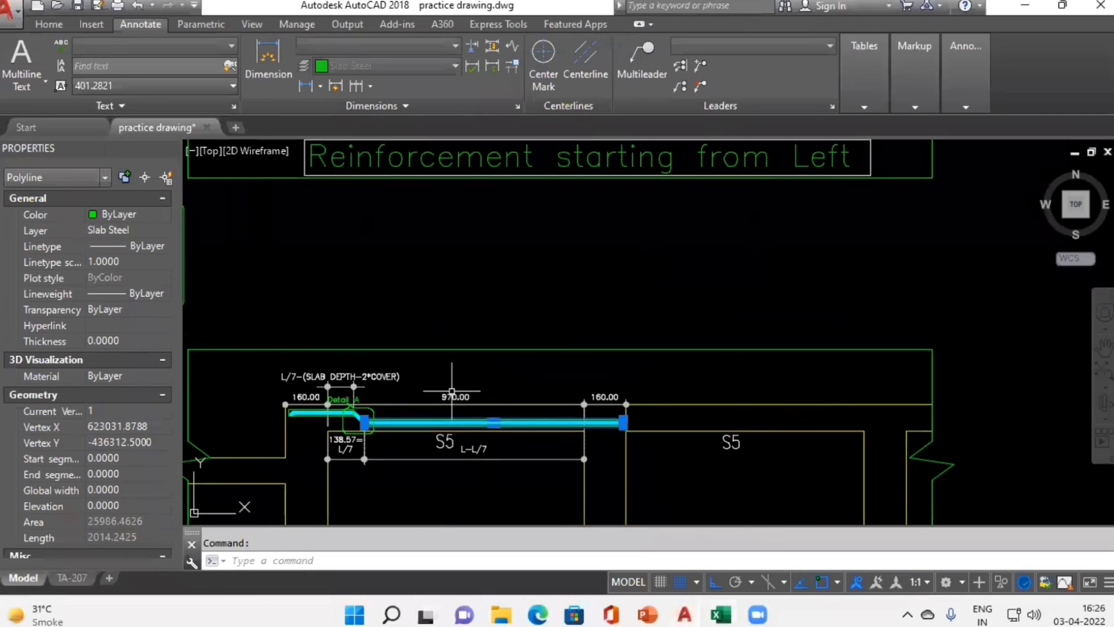
pyautogui.press('Escape')
pyautogui.scroll(2, 439, 244)
pyautogui.scroll(2, 439, 245)
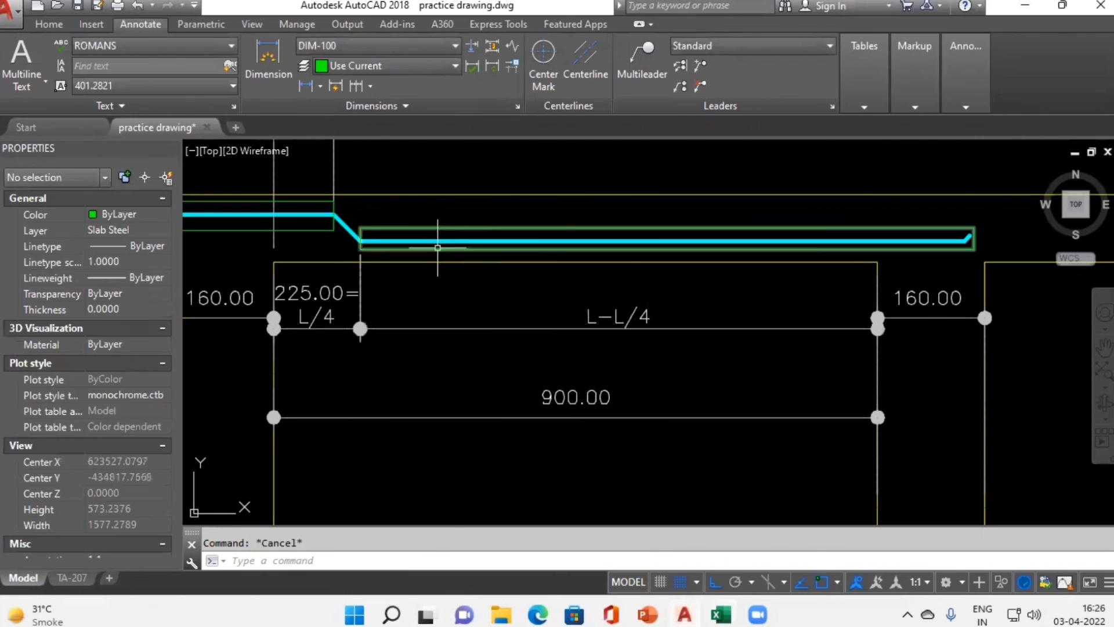
pyautogui.click(447, 241)
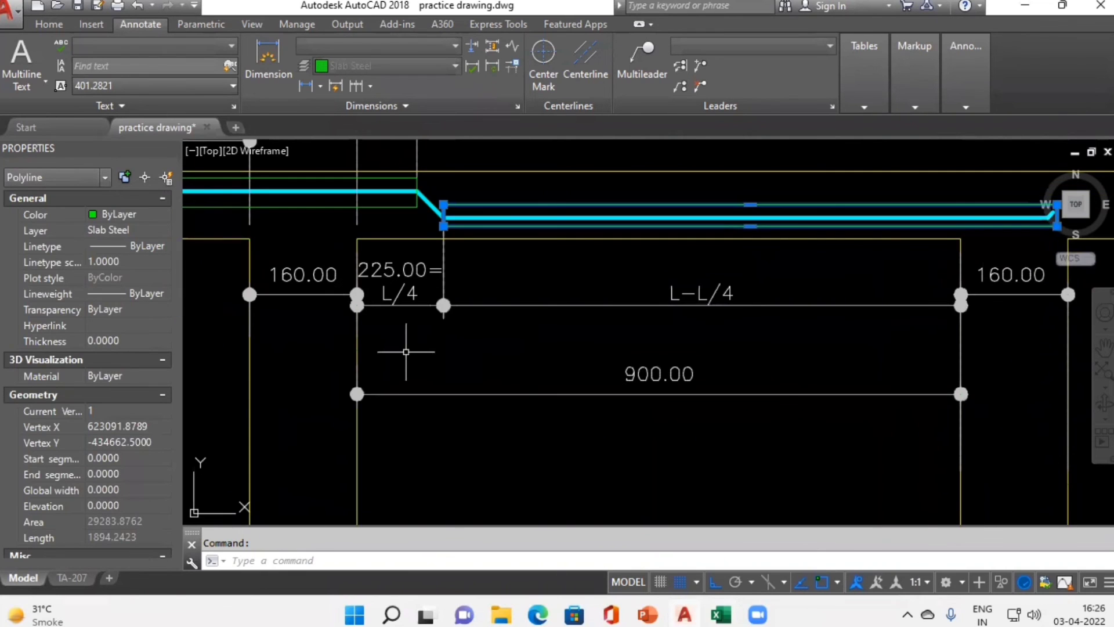
pyautogui.scroll(2, 403, 350)
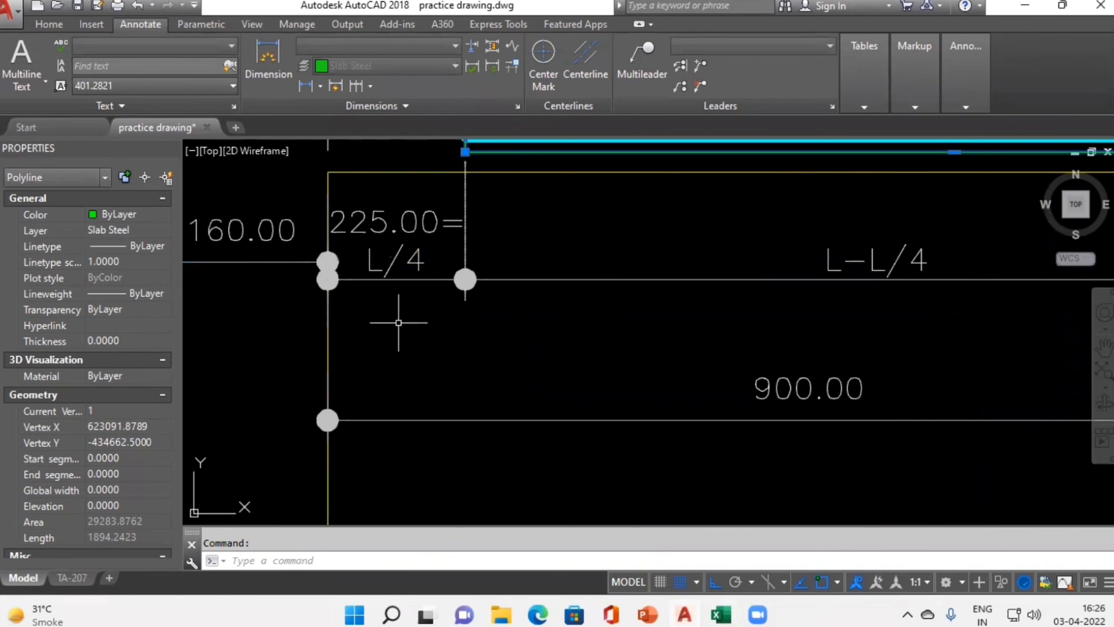
pyautogui.scroll(-2, 399, 323)
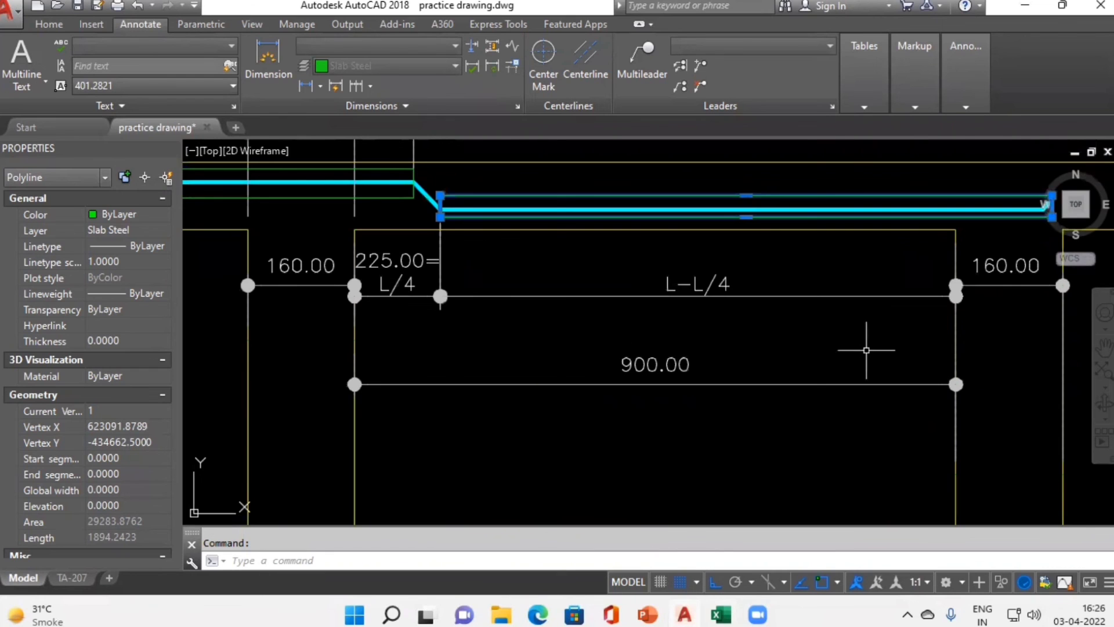
pyautogui.hotkey('alt', 'Tab')
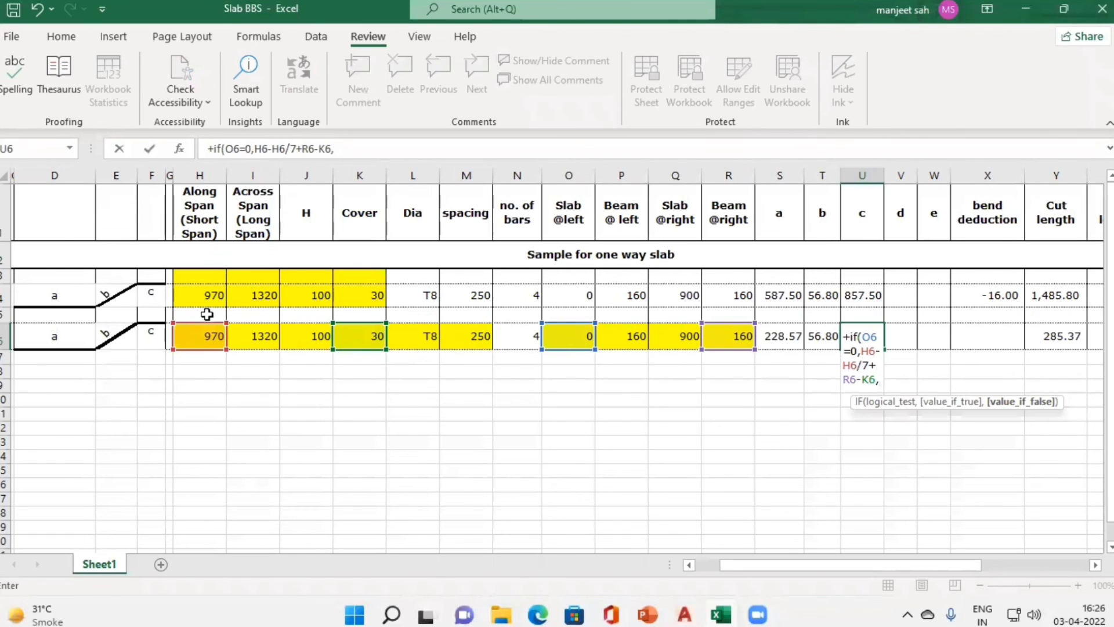
# Step: Begin the value-if-false part of the U6 formula with H6-H6/4
pyautogui.click(210, 340)
pyautogui.write('-')
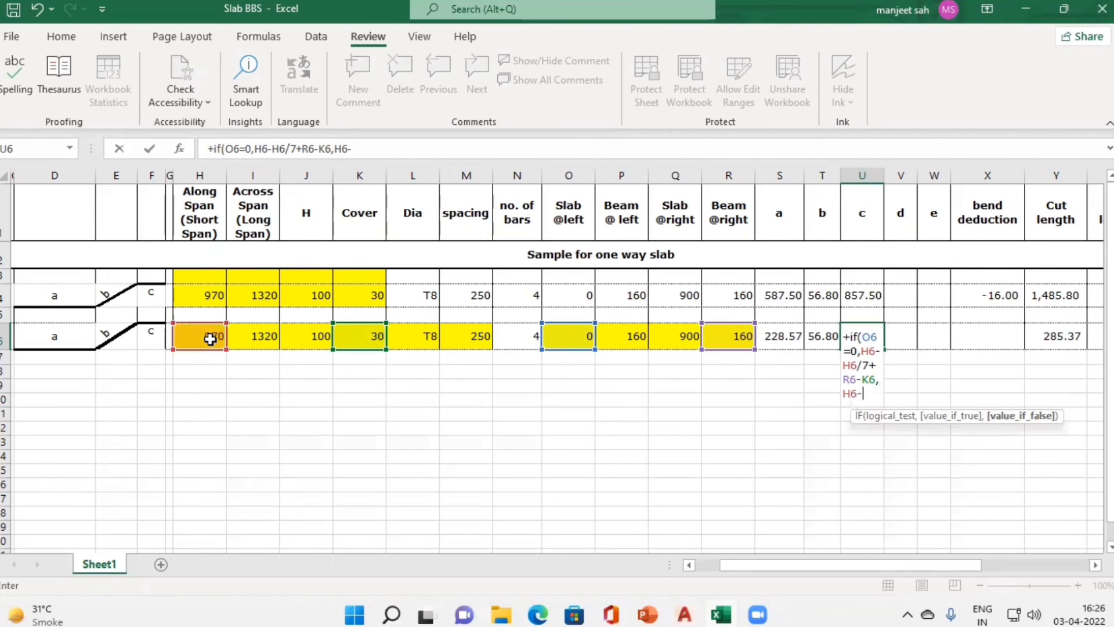
pyautogui.click(210, 340)
pyautogui.write('/4')
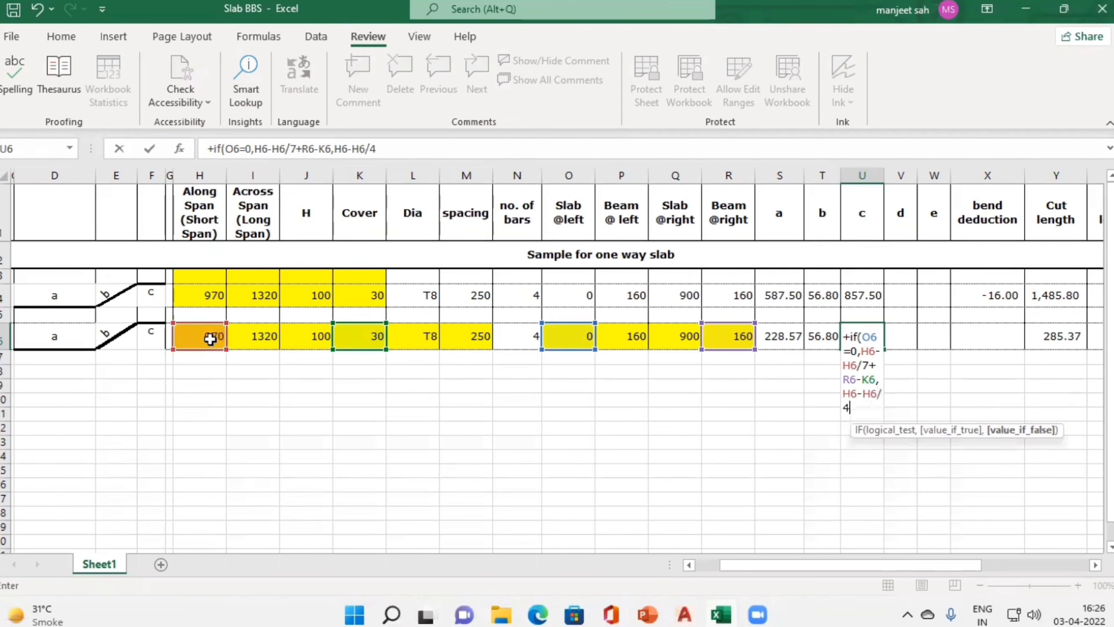
# Step: Check the bar's end over the right beam of AutoCAD's 900 span section, then finish the U6 formula in Excel with +R6-K6) and enter it
pyautogui.hotkey('alt', 'Tab')
pyautogui.scroll(2, 721, 353)
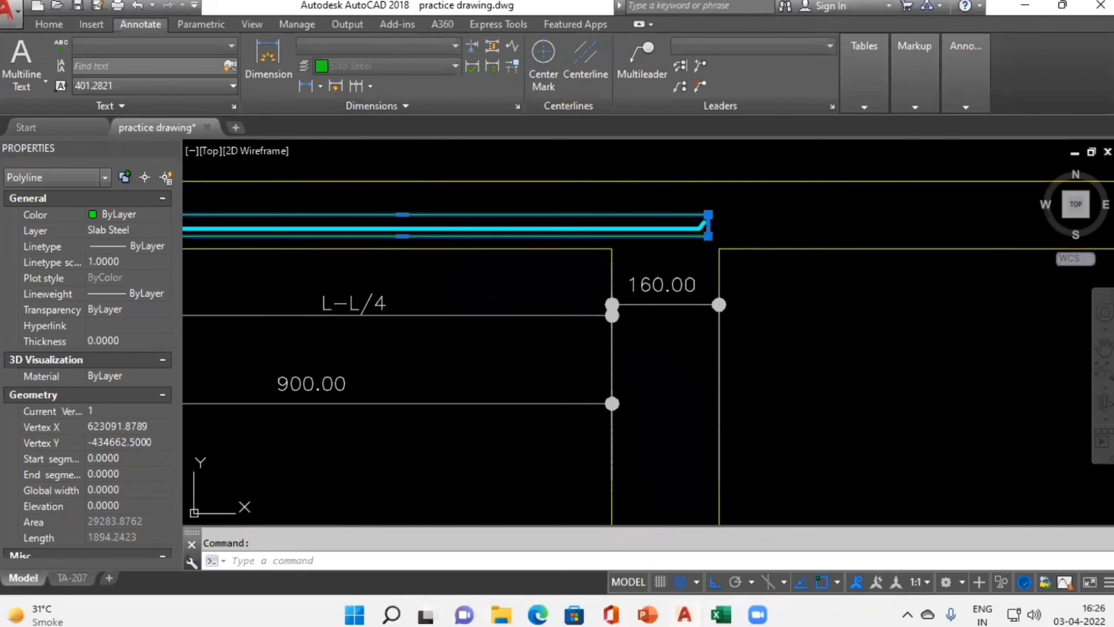
pyautogui.hotkey('alt', 'Tab')
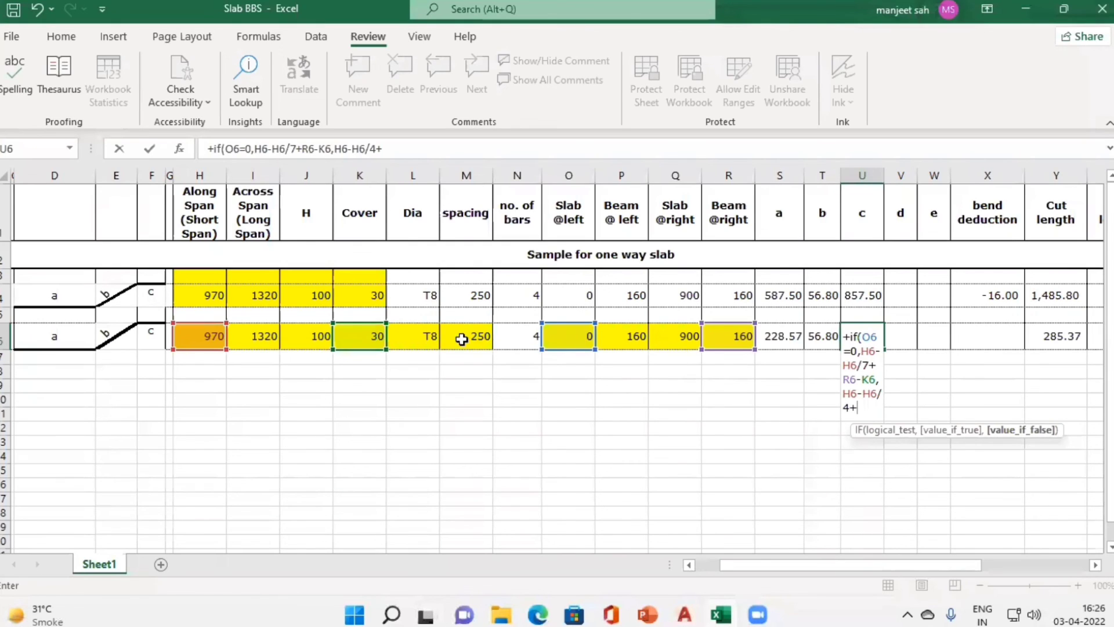
pyautogui.click(716, 340)
pyautogui.write('-')
pyautogui.click(364, 336)
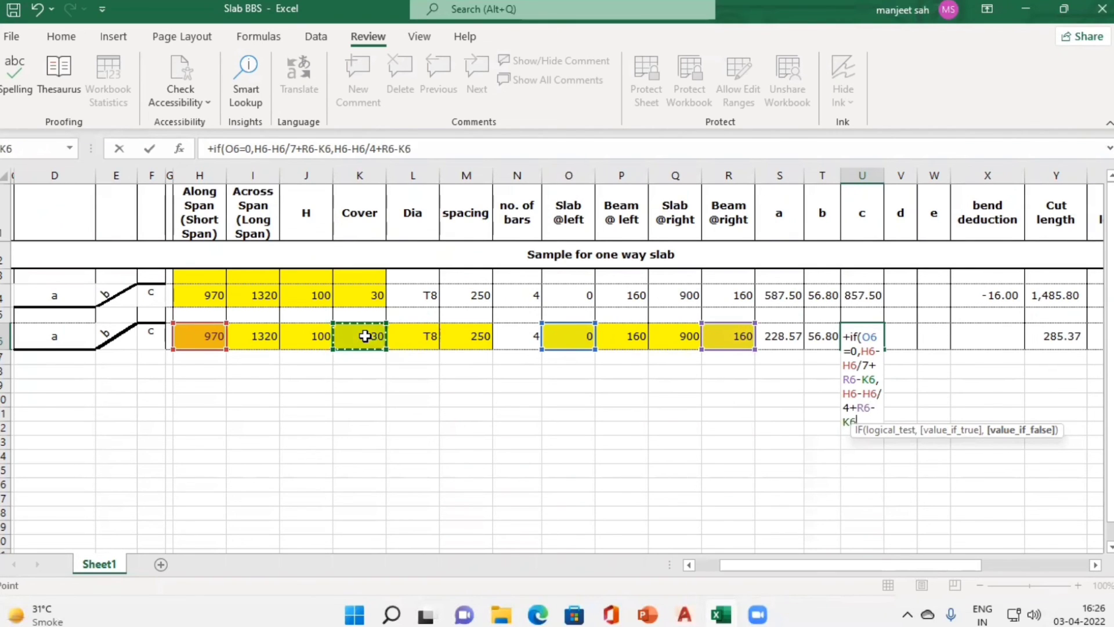
pyautogui.write(')')
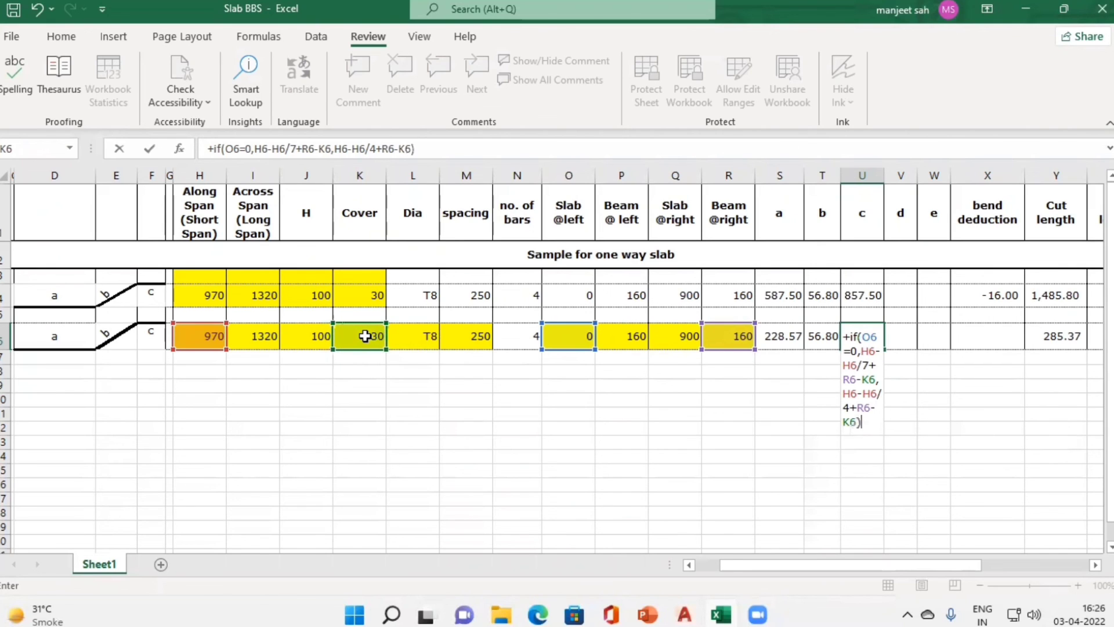
pyautogui.hotkey('ctrl', 'Return')
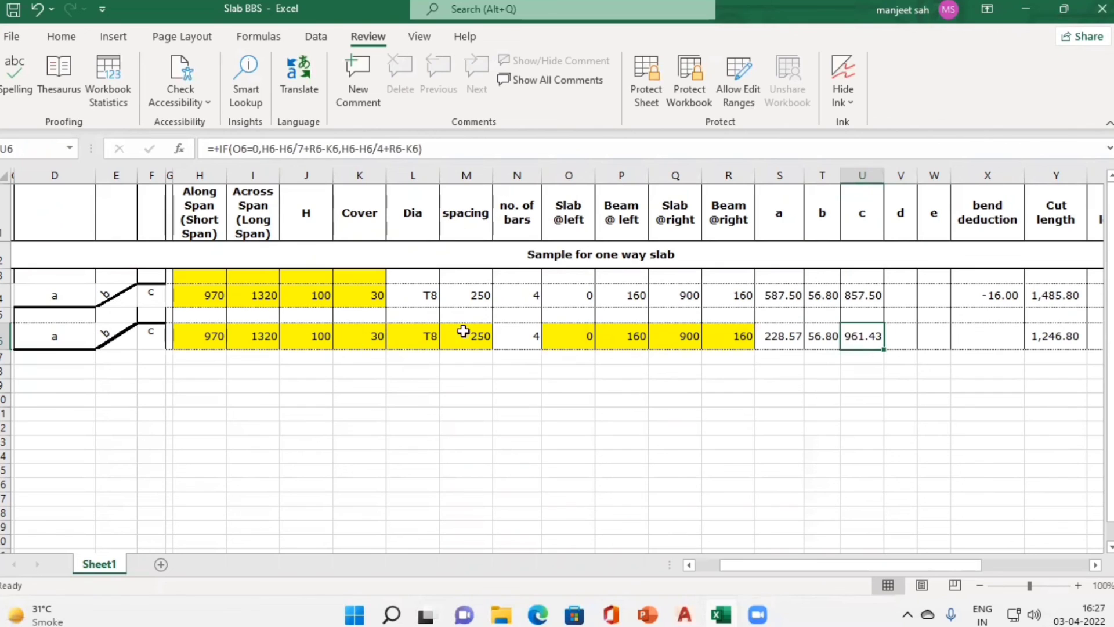
# Step: Review the row 6 lengths a, b and c, and copy the bend deduction formula from X4 into X6
pyautogui.click(774, 340)
pyautogui.click(821, 341)
pyautogui.click(871, 339)
pyautogui.click(1000, 334)
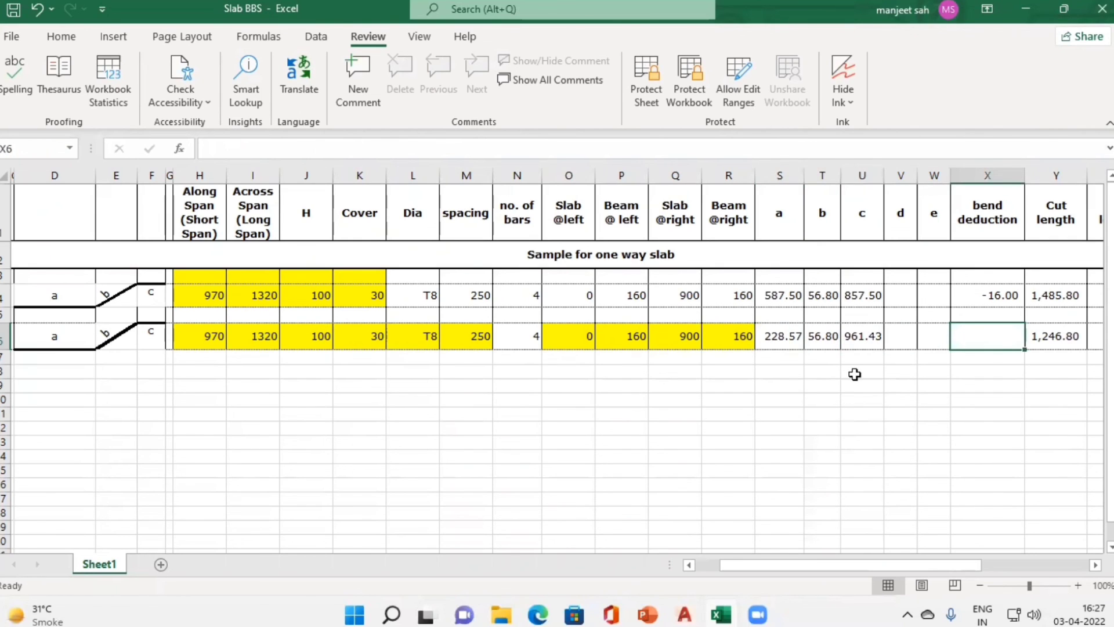
pyautogui.click(1014, 290)
pyautogui.hotkey('ctrl', 'c')
pyautogui.click(984, 336)
pyautogui.hotkey('ctrl', 'v')
pyautogui.click(784, 339)
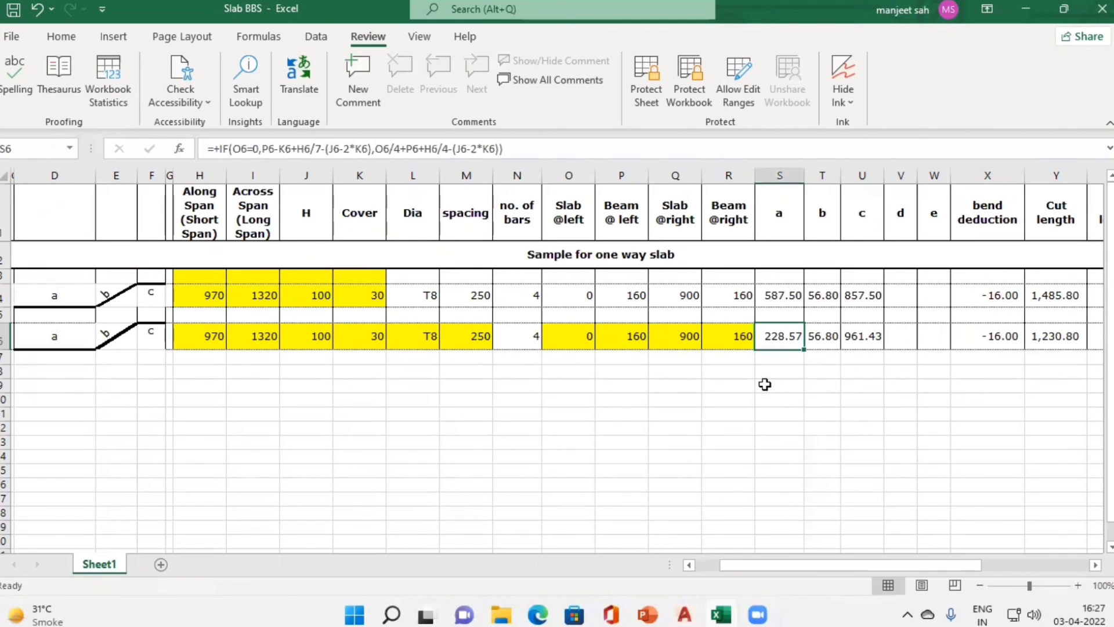